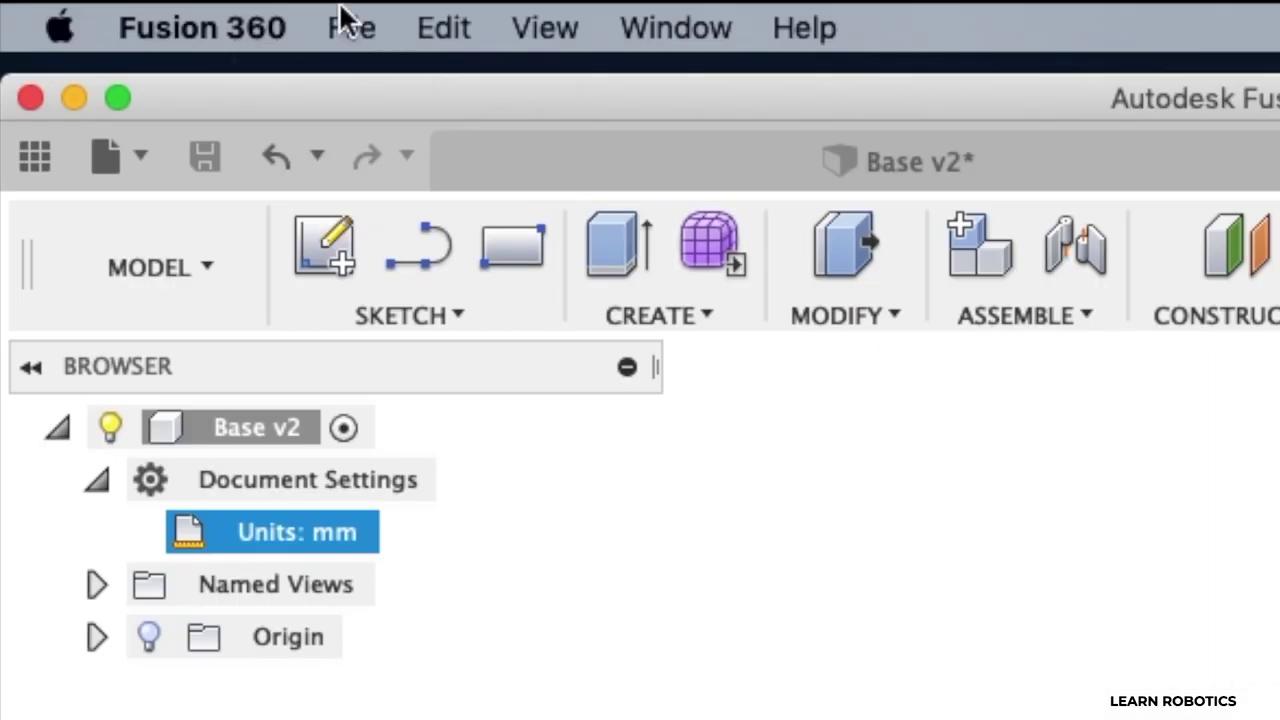
Open and dismiss the File menu, then confirm the active units remain millimetres
click(343, 24)
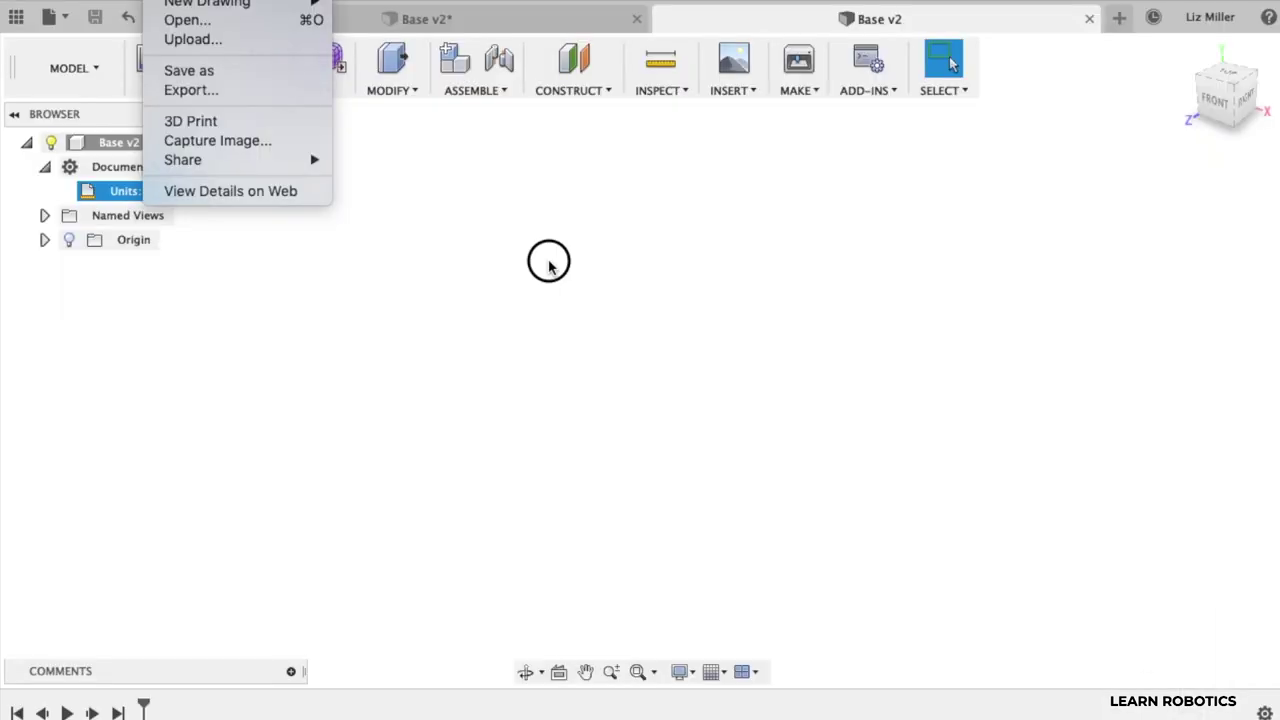
click(549, 262)
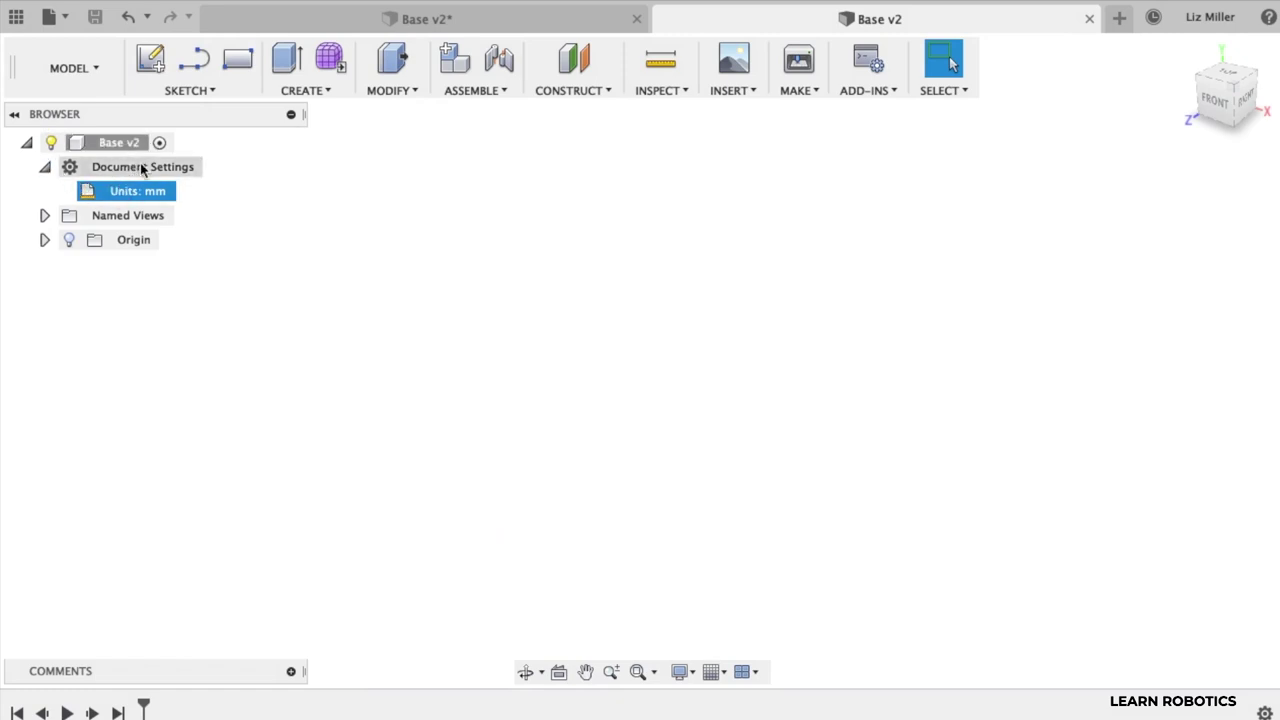
click(188, 192)
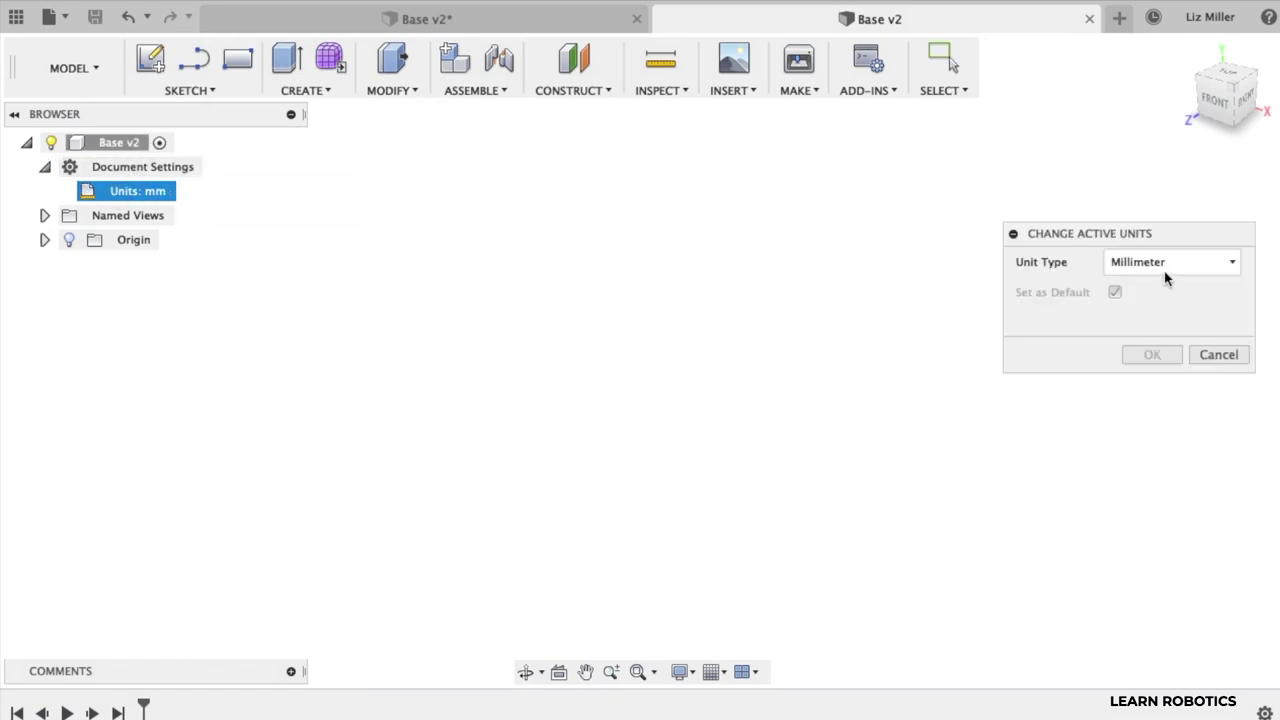
click(1217, 356)
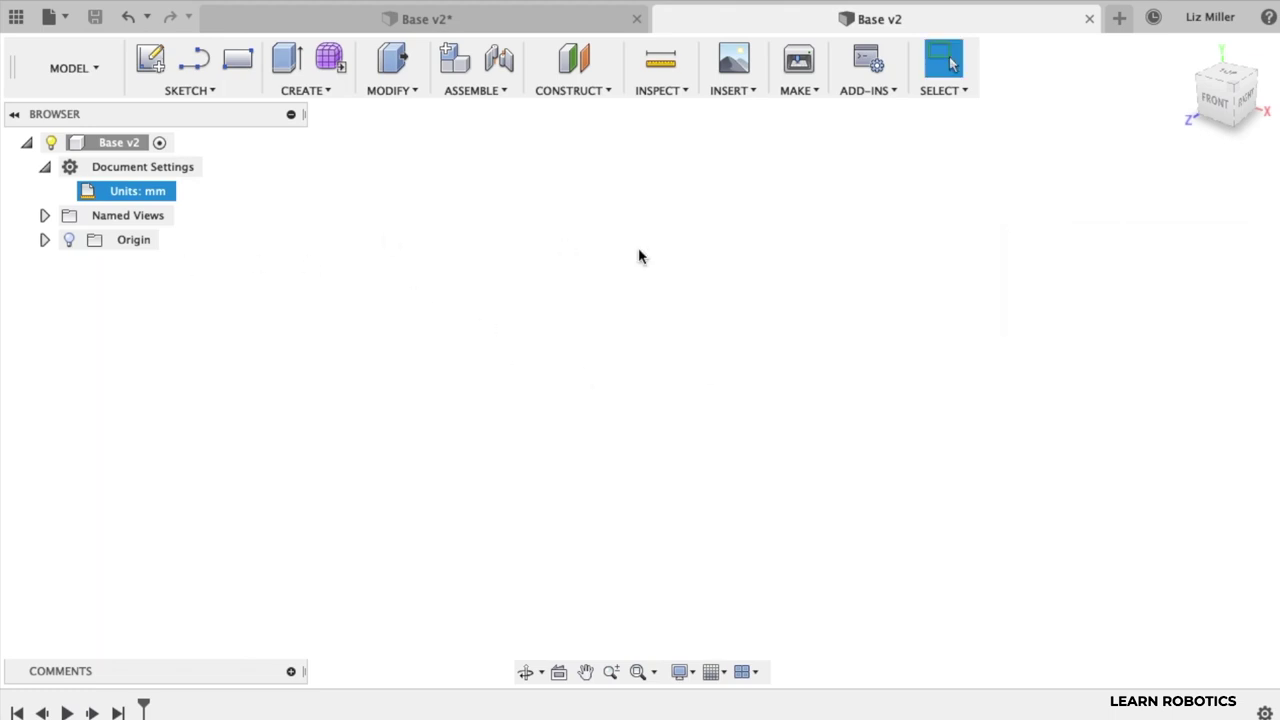
Sketch a 140 × 140 mm center rectangle at the origin on the XY plane
click(69, 240)
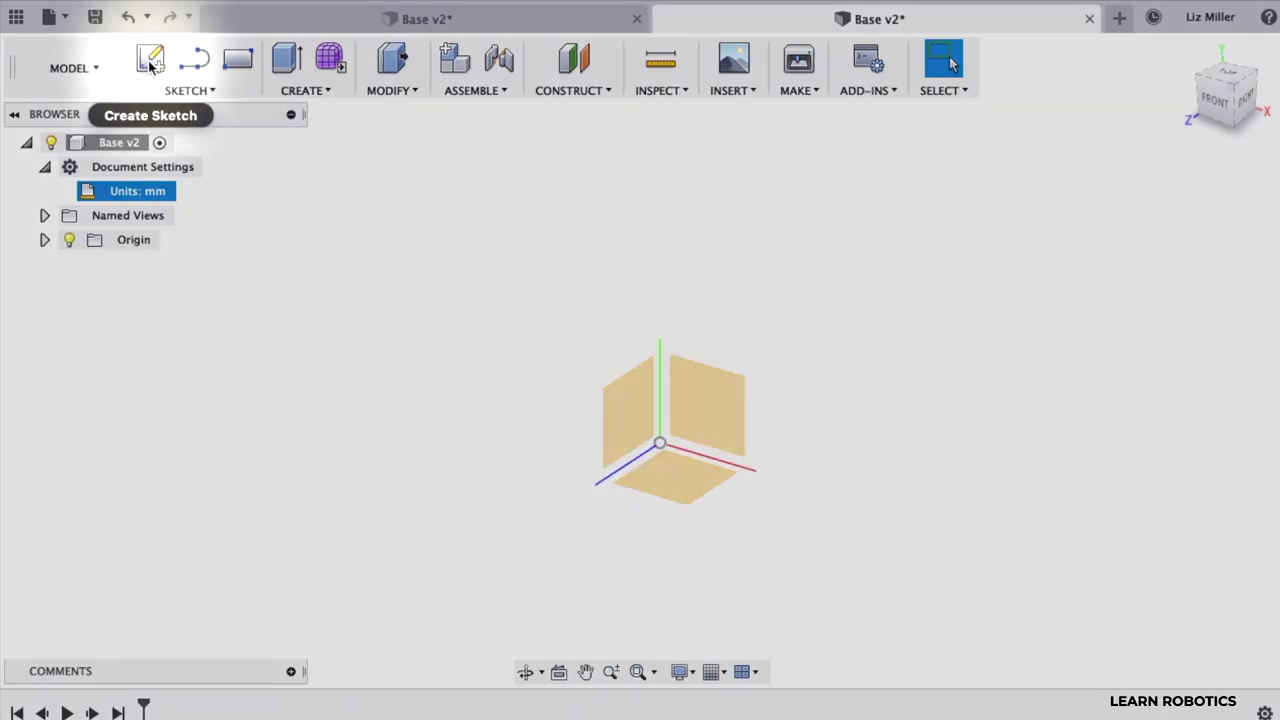
click(150, 60)
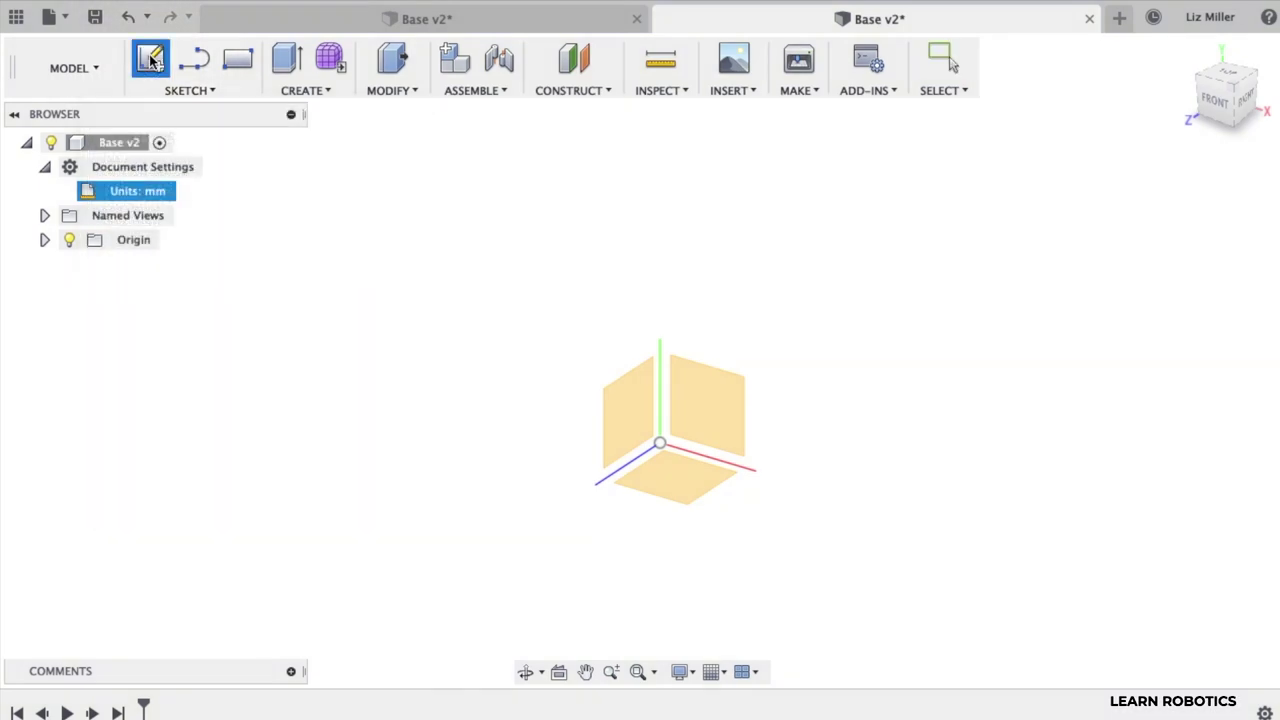
click(678, 487)
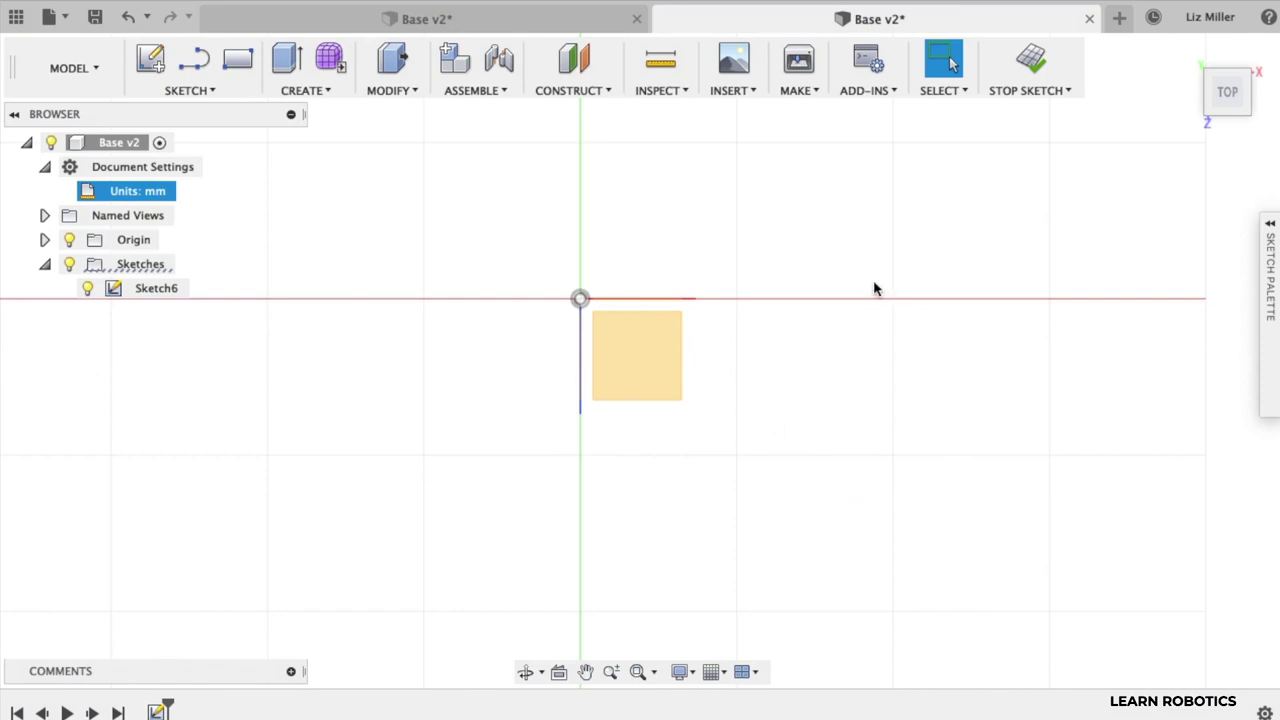
key(s)
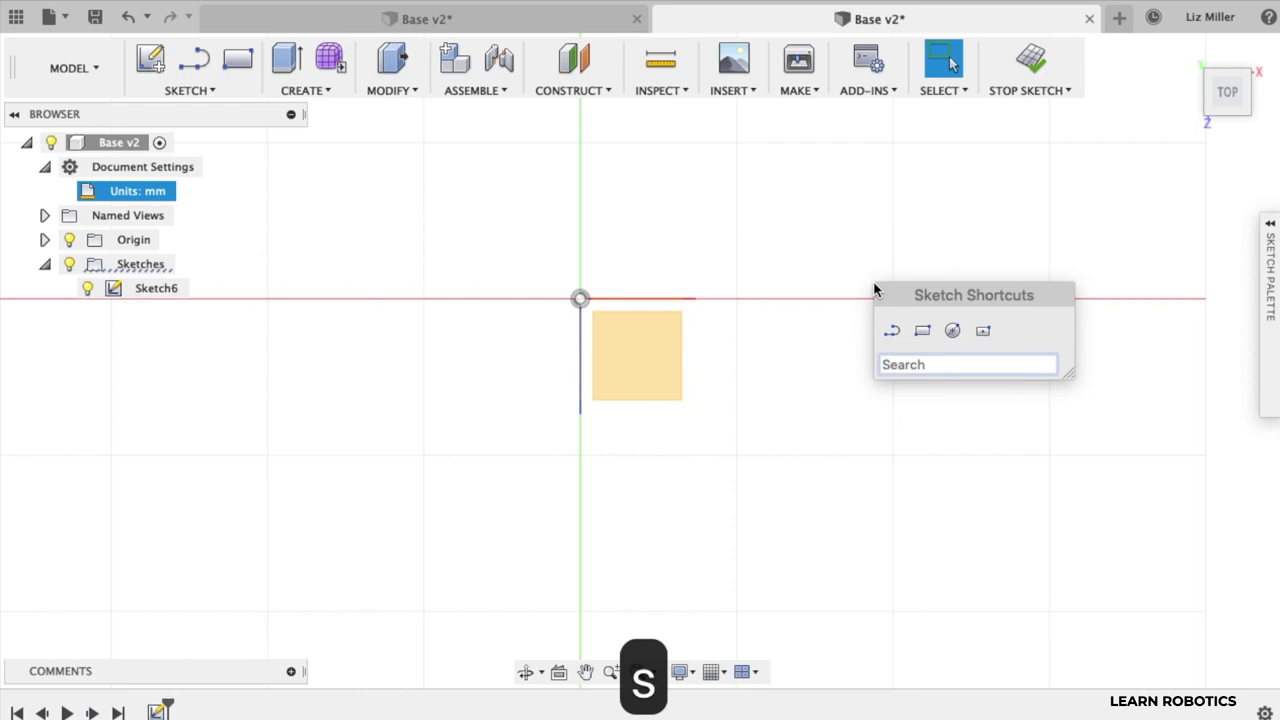
click(985, 332)
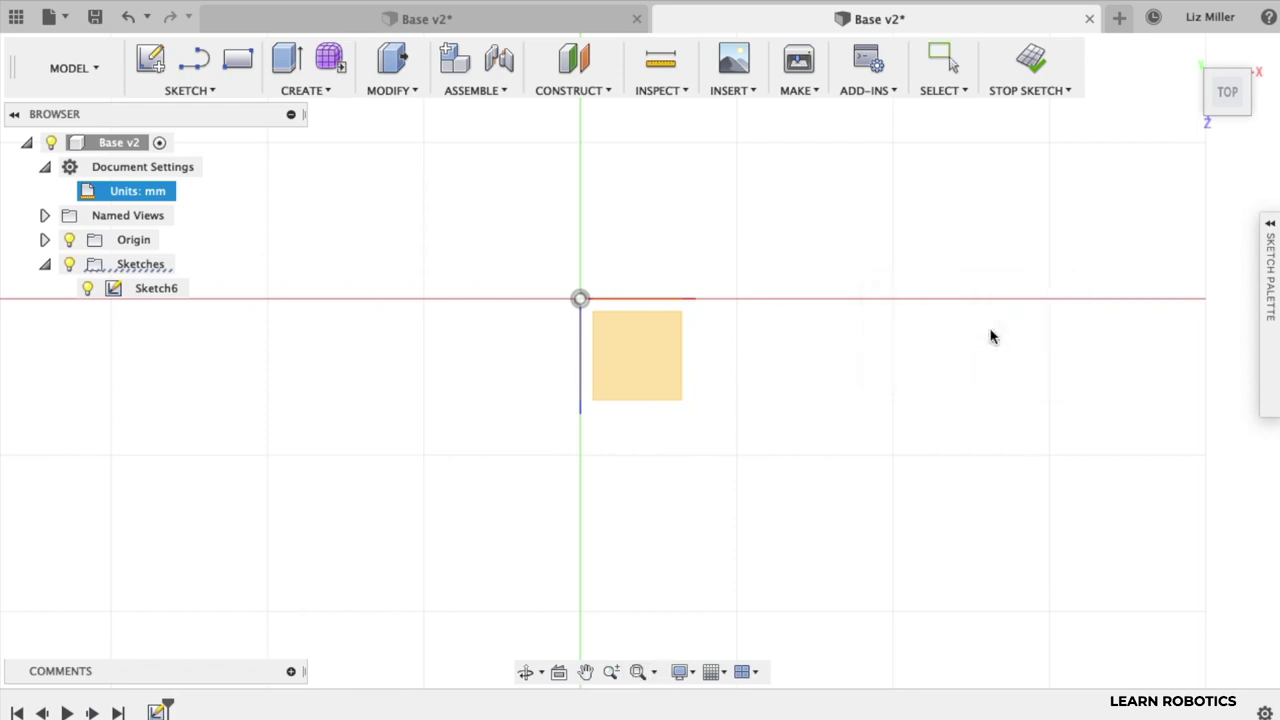
click(580, 298)
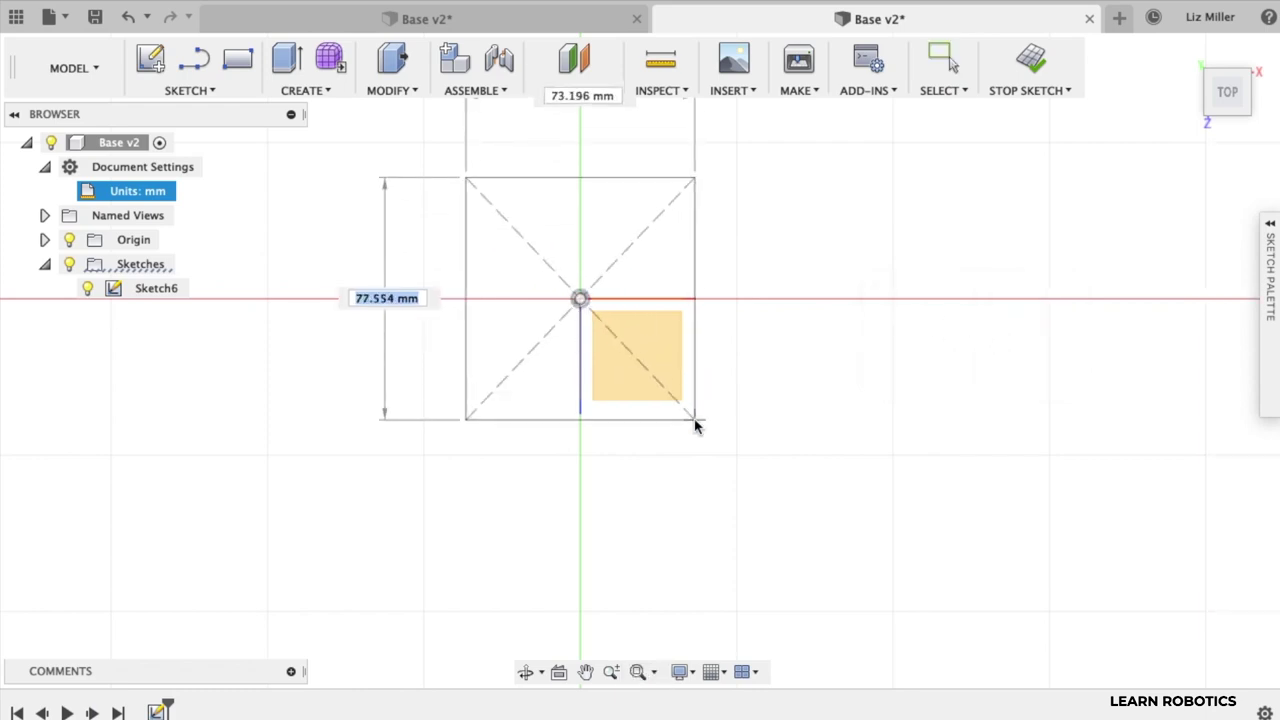
text(140)
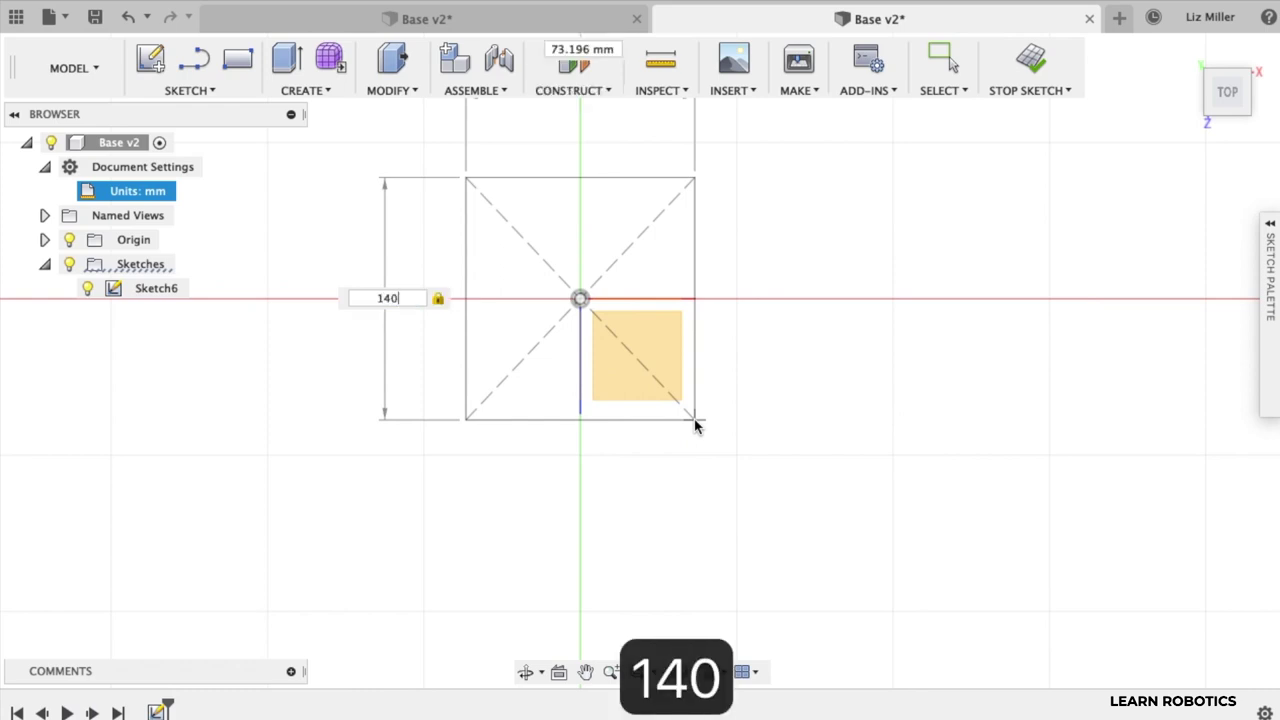
key(Tab)
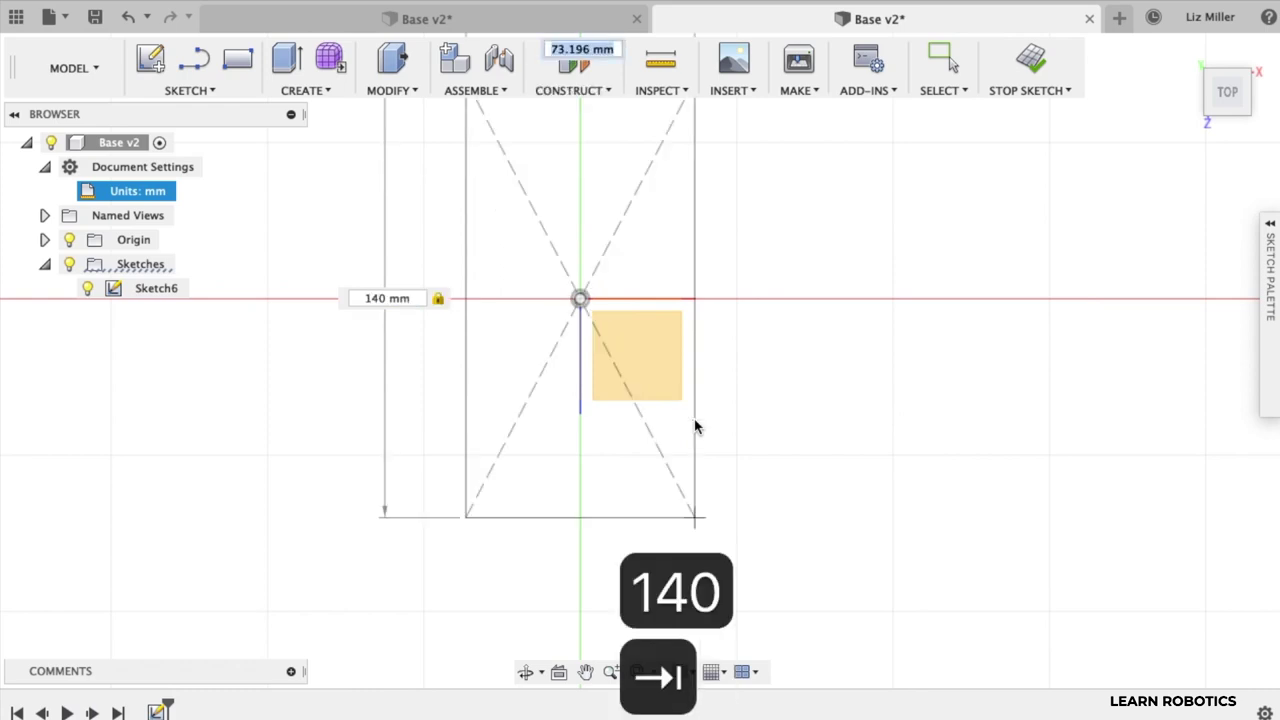
text(140)
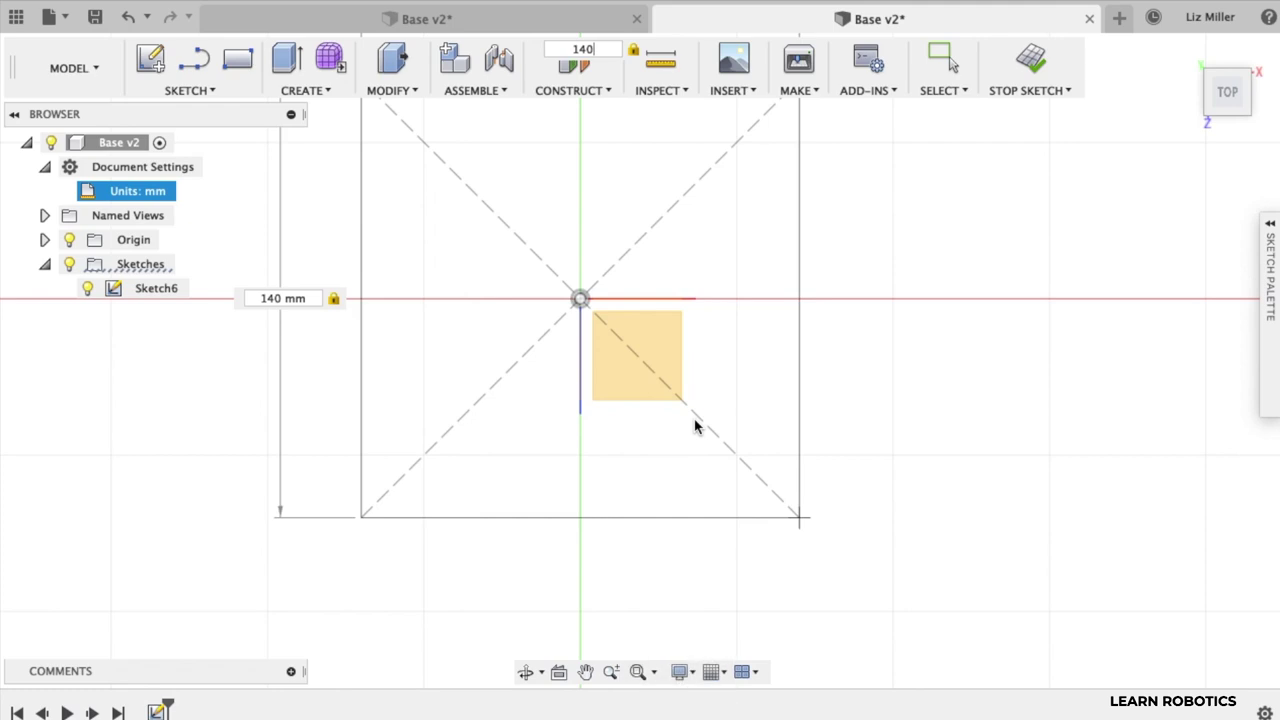
key(Return)
Extrude the square 10 mm into the base plate
scroll(940, 340, down, 3)
scroll(520, 270, down, 2)
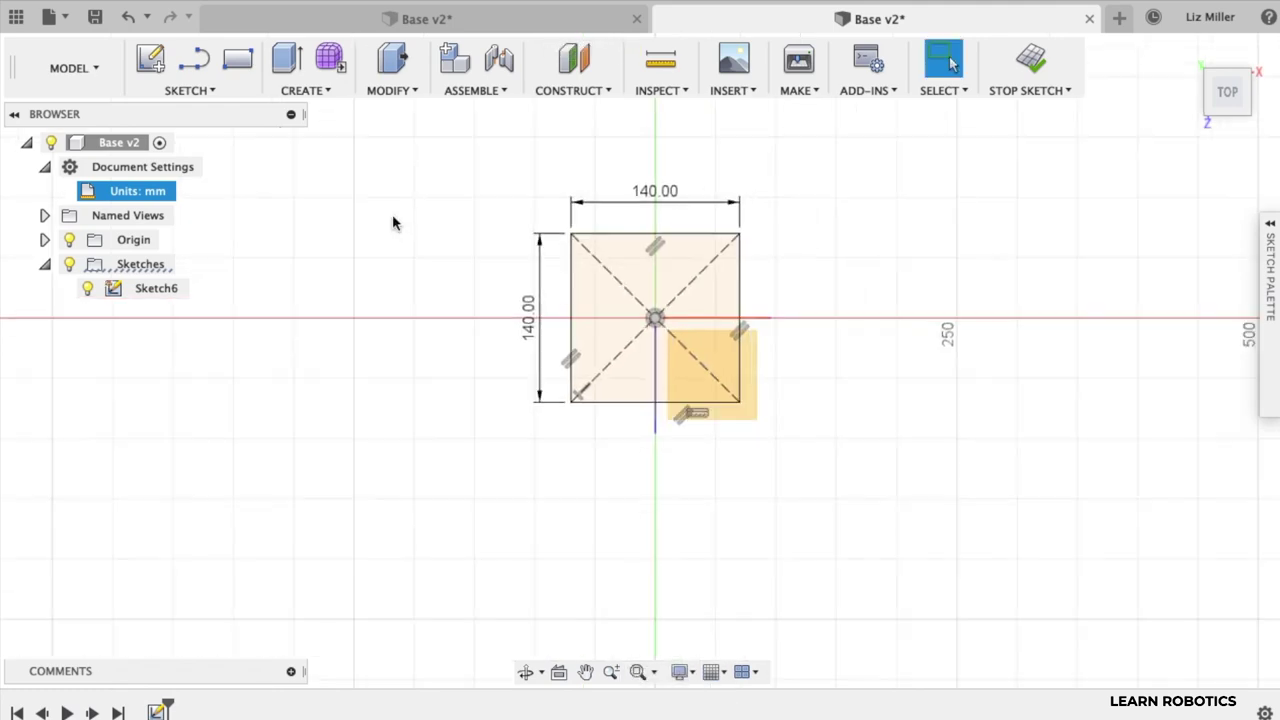
scroll(633, 157, up, 3)
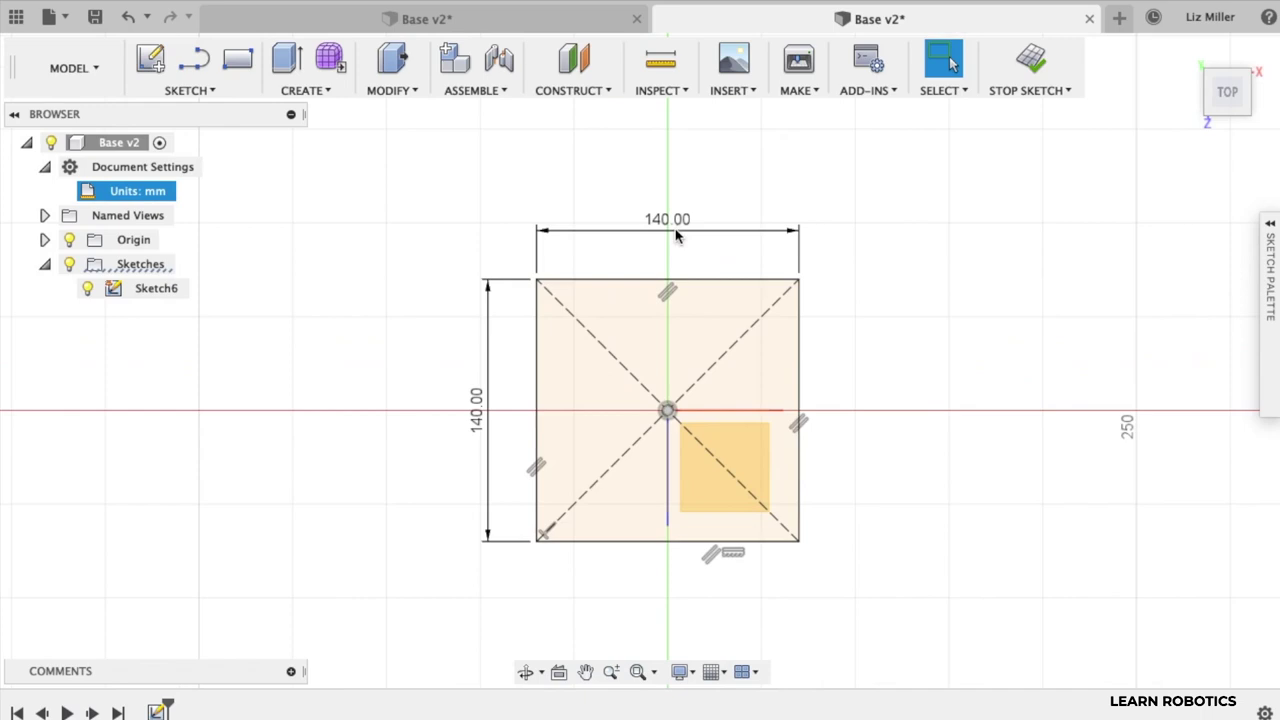
click(693, 323)
text(e10)
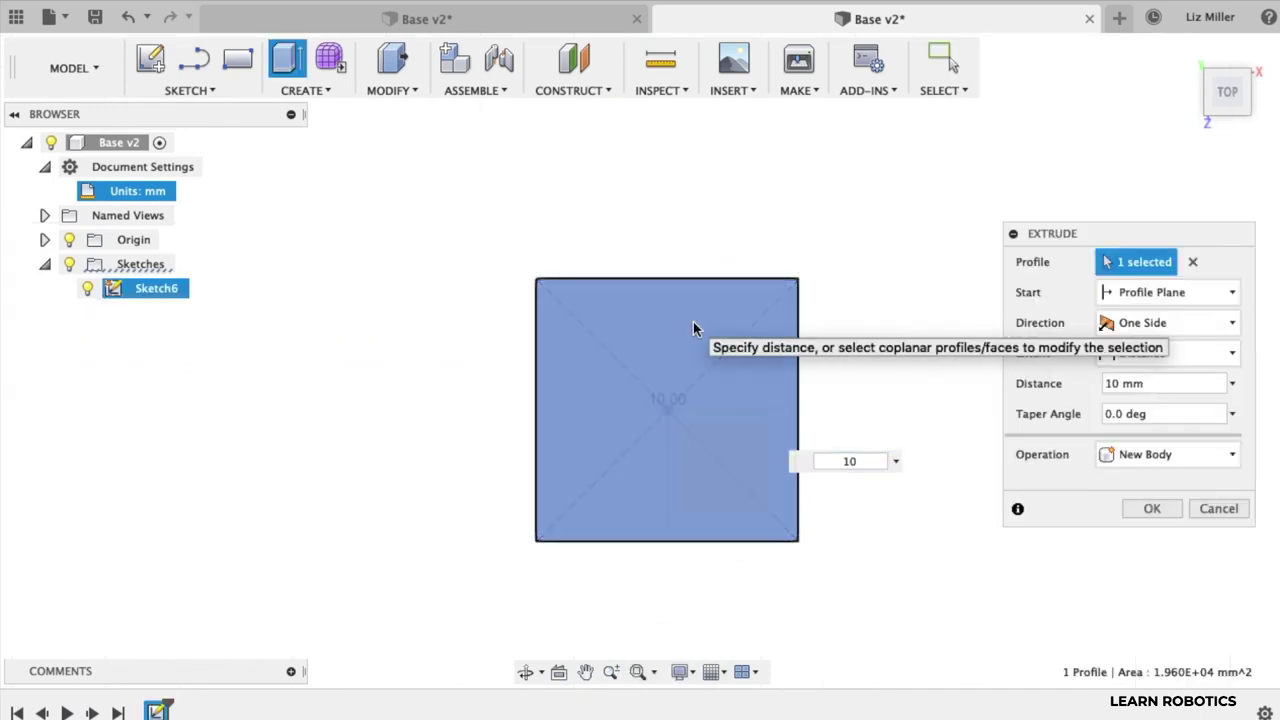
key(Return)
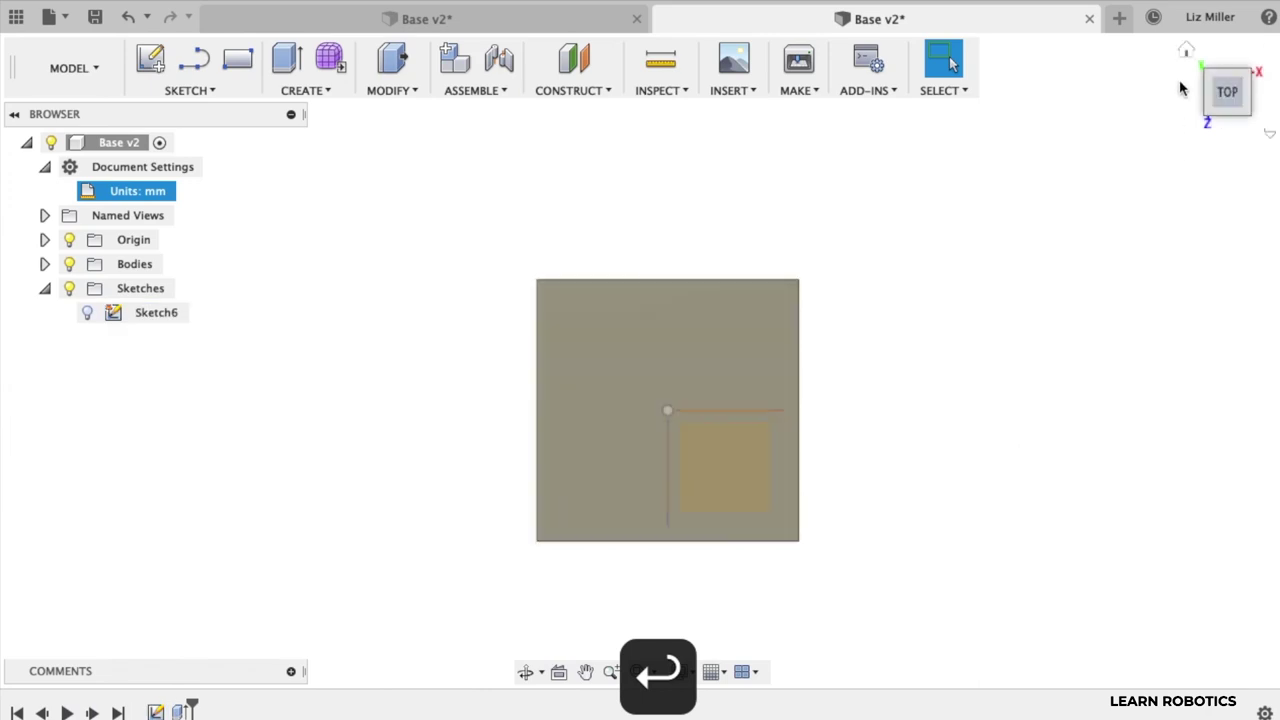
click(1192, 72)
scroll(1067, 177, up, 4)
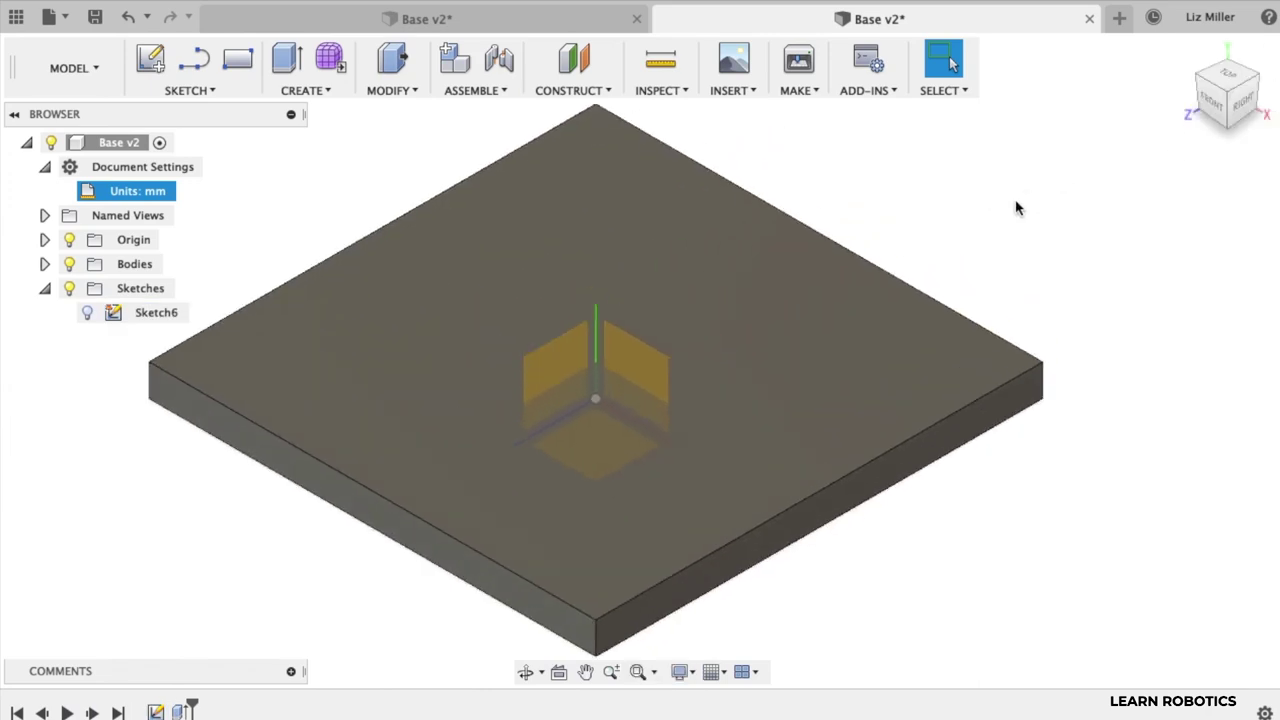
Sketch a 100 mm diameter circle centred on the plate's top face
click(725, 237)
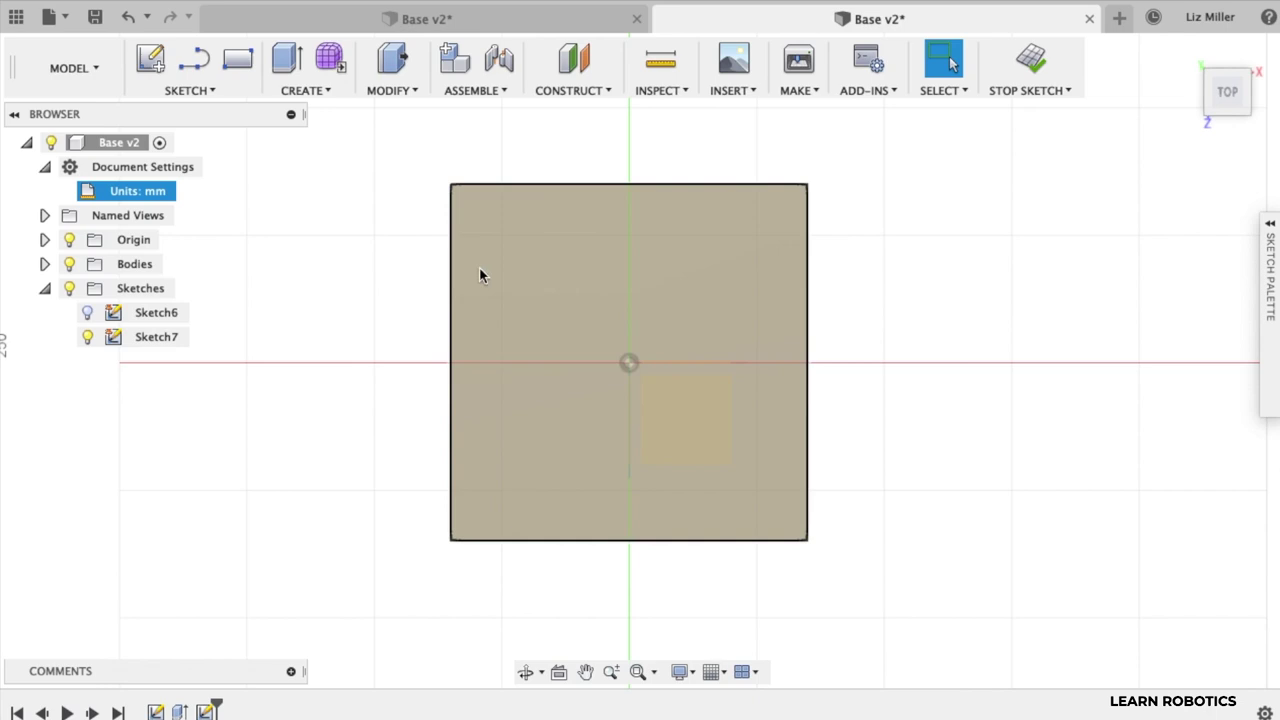
key(s)
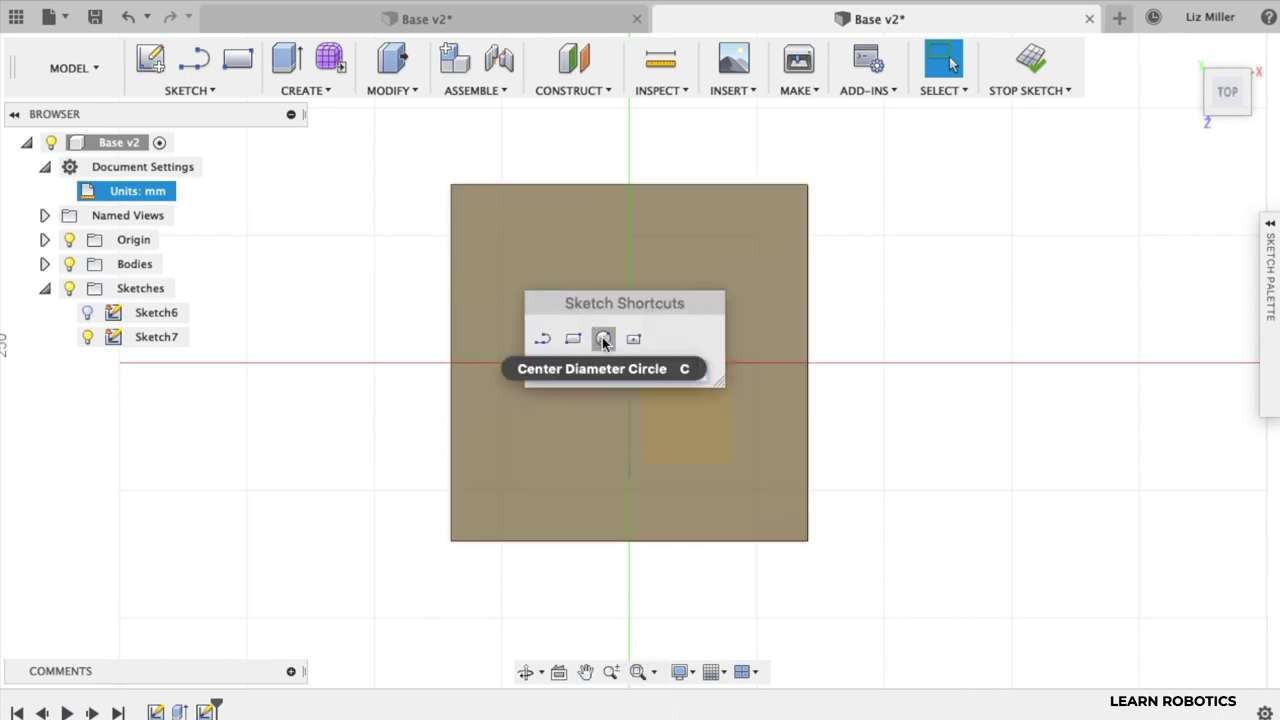
click(603, 340)
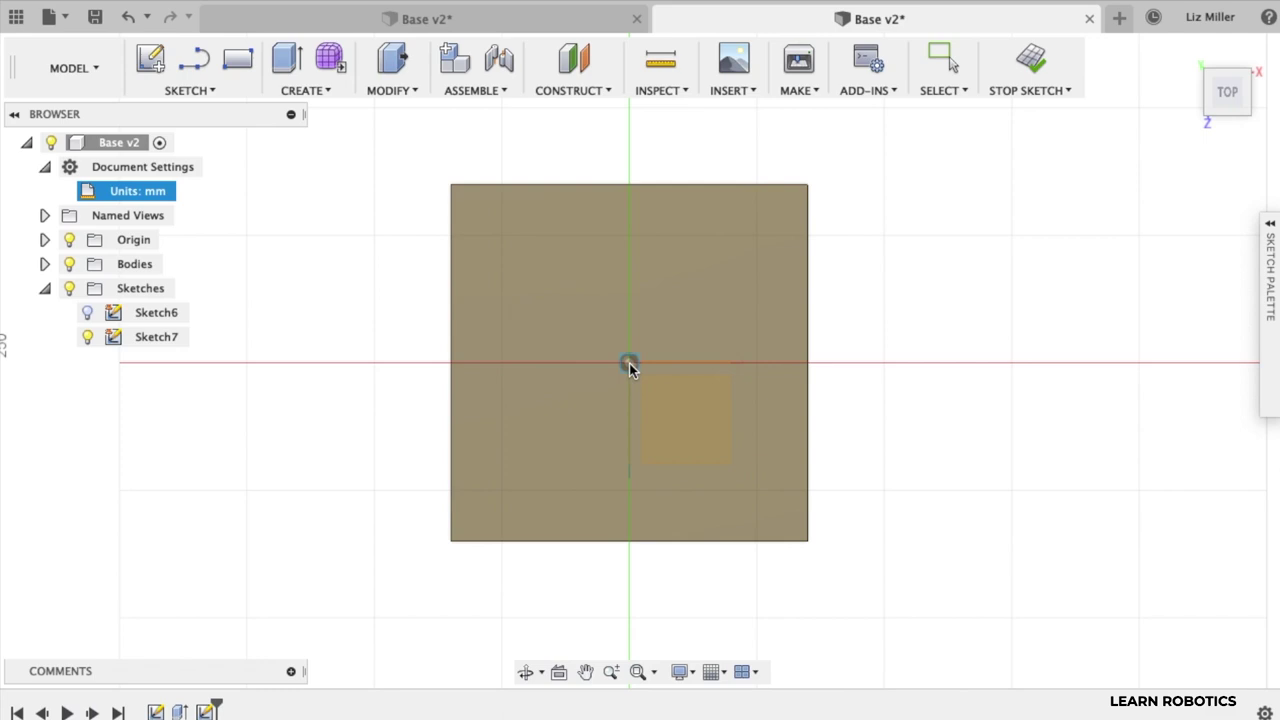
click(629, 364)
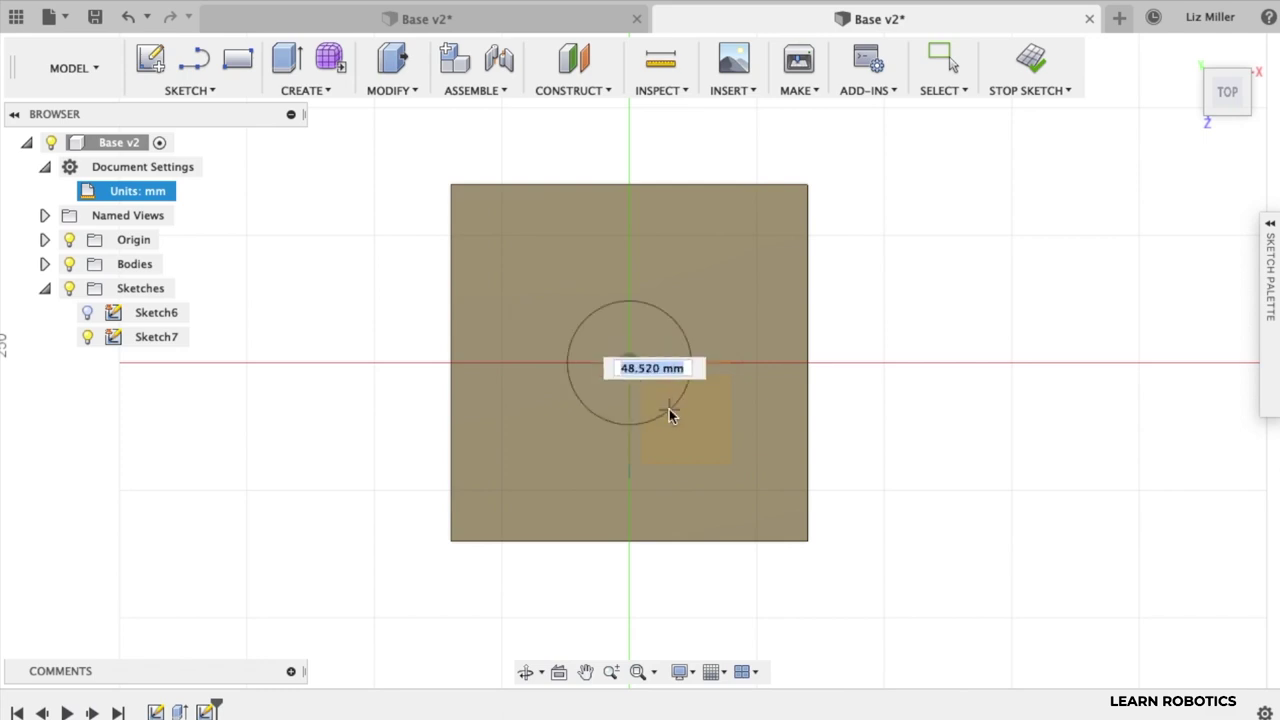
text(100)
key(Return)
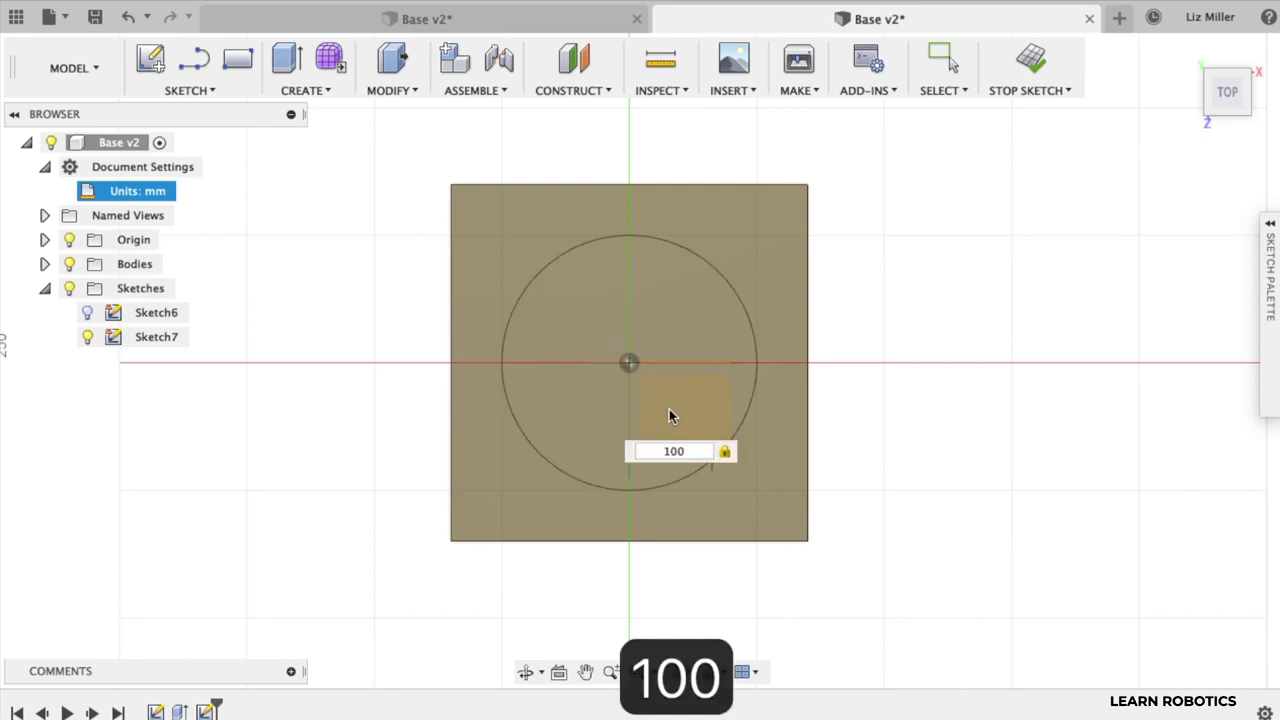
key(Return)
Extrude the circle 100 mm into a cylinder
key(e)
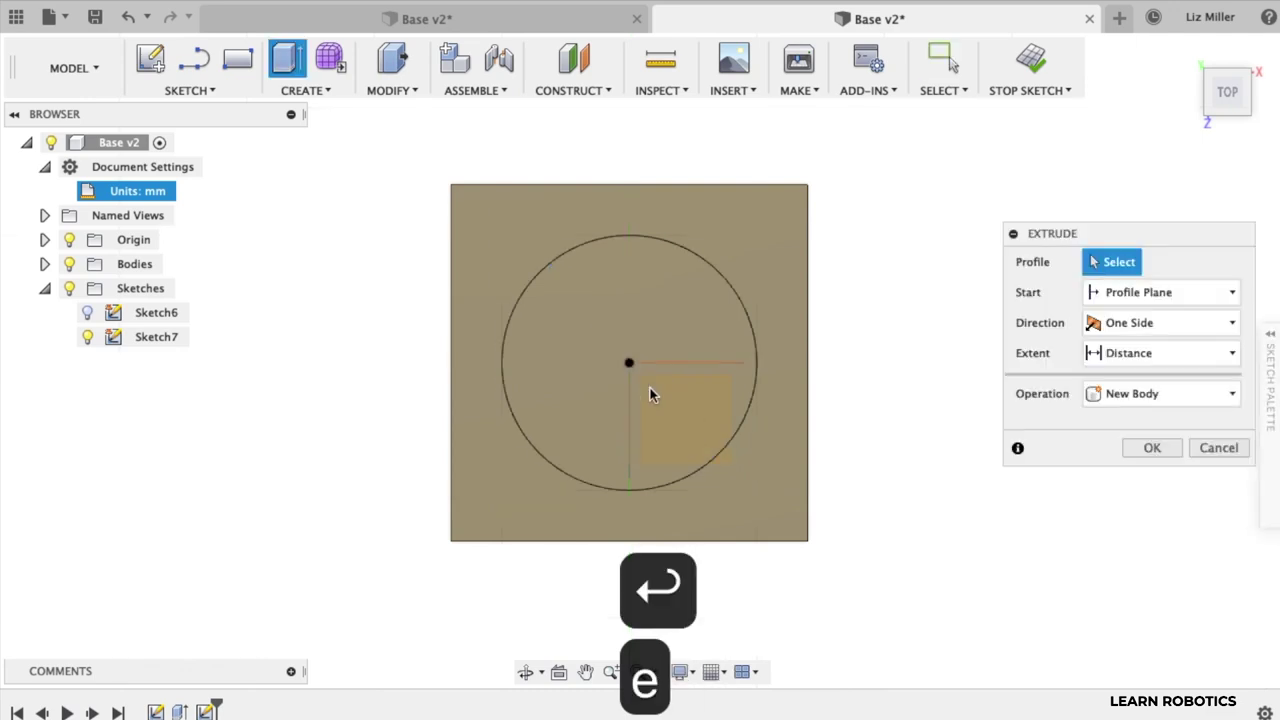
click(683, 307)
text(100)
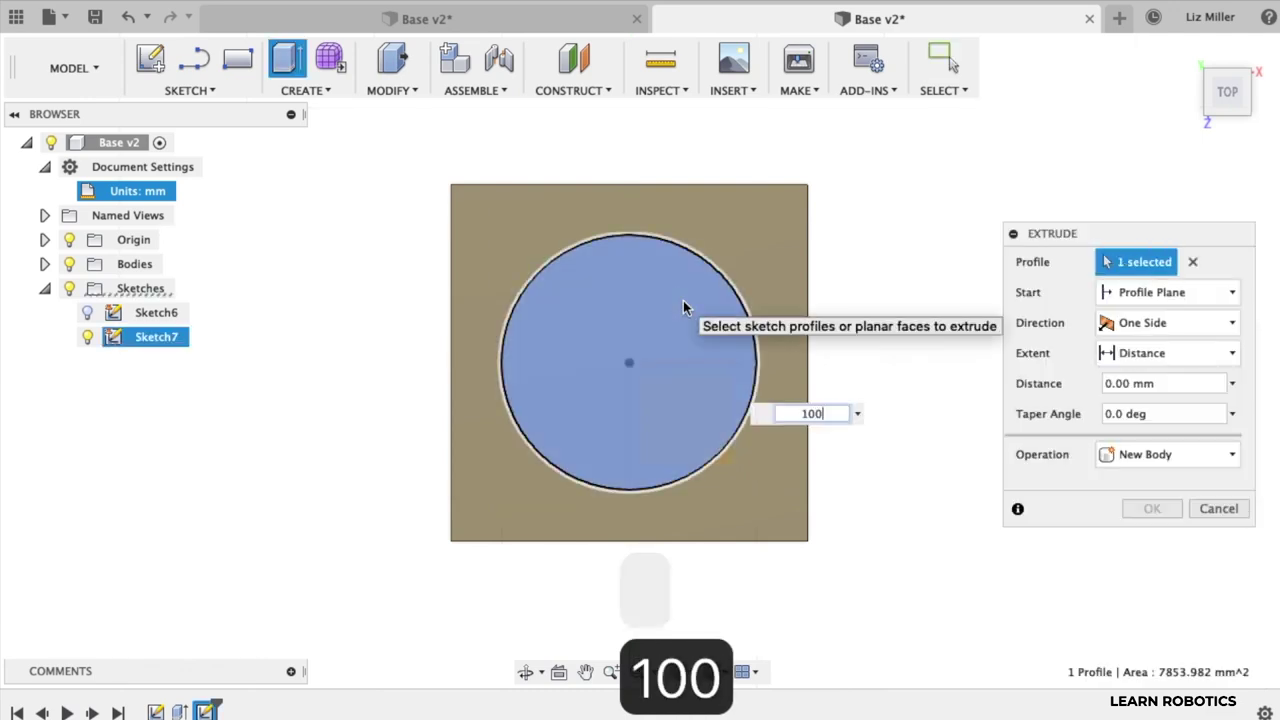
key(Return)
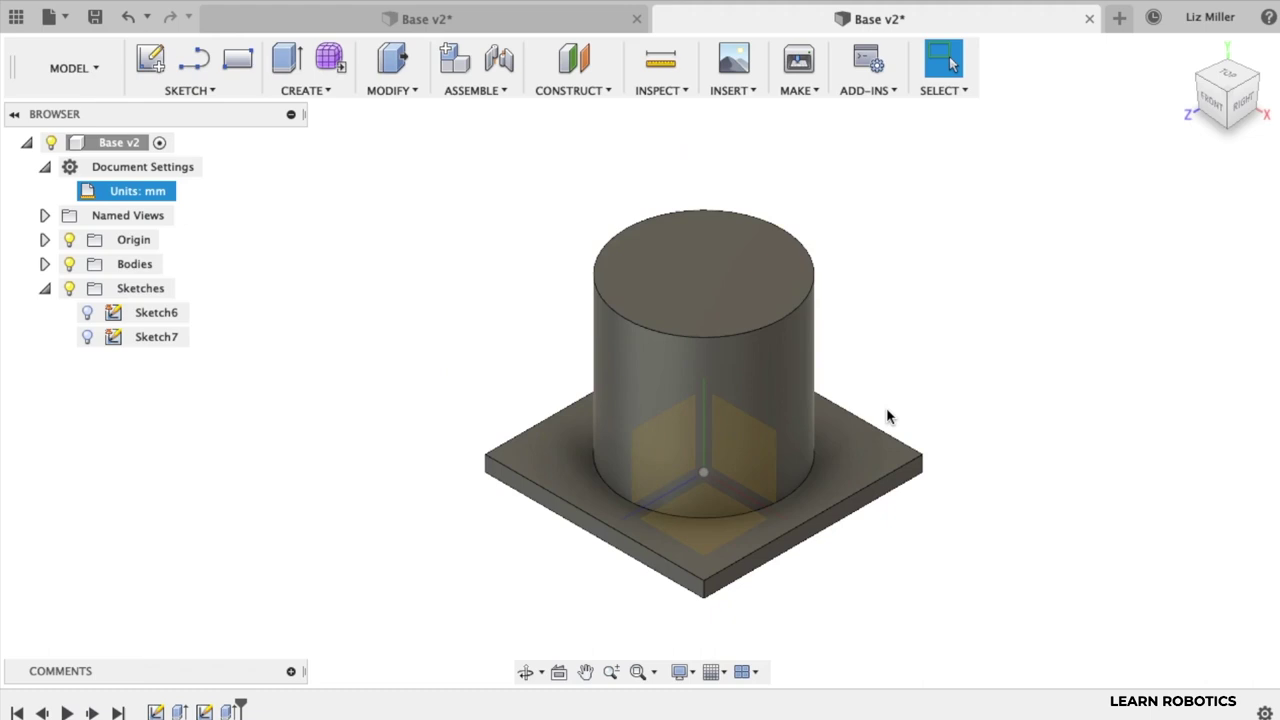
Switch to the front view and start a new sketch on the front plane
click(1214, 106)
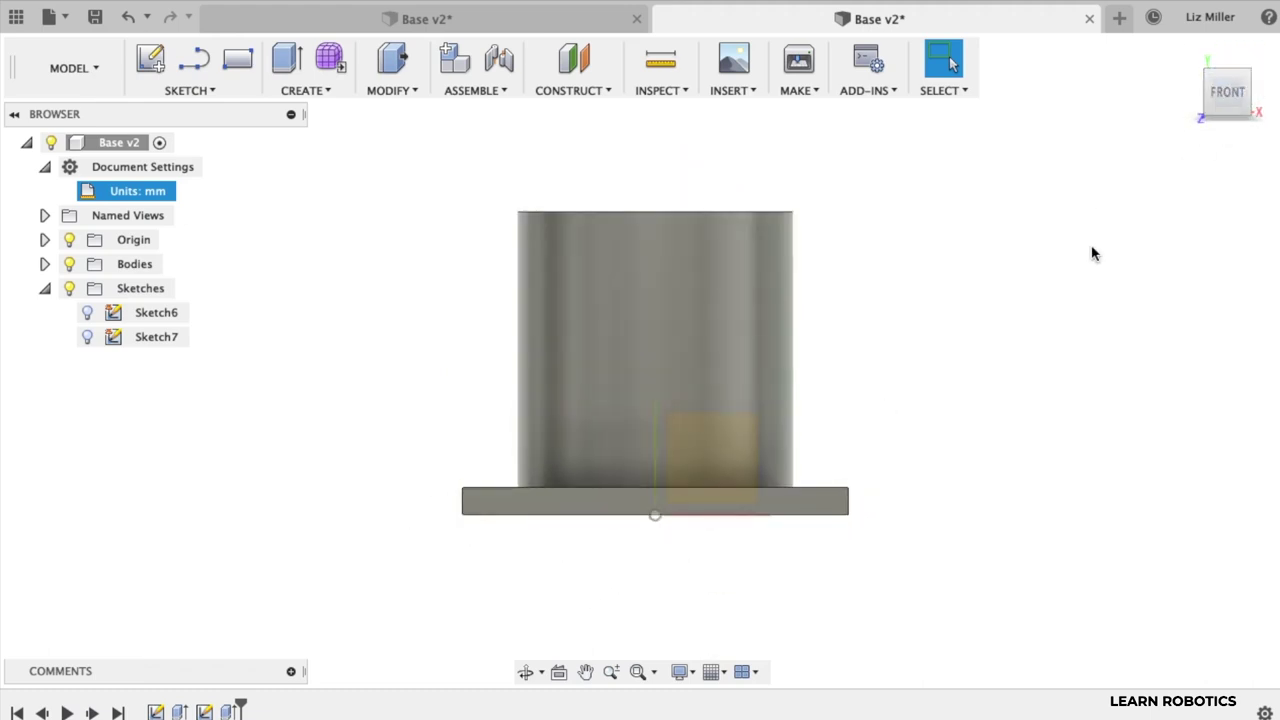
click(150, 58)
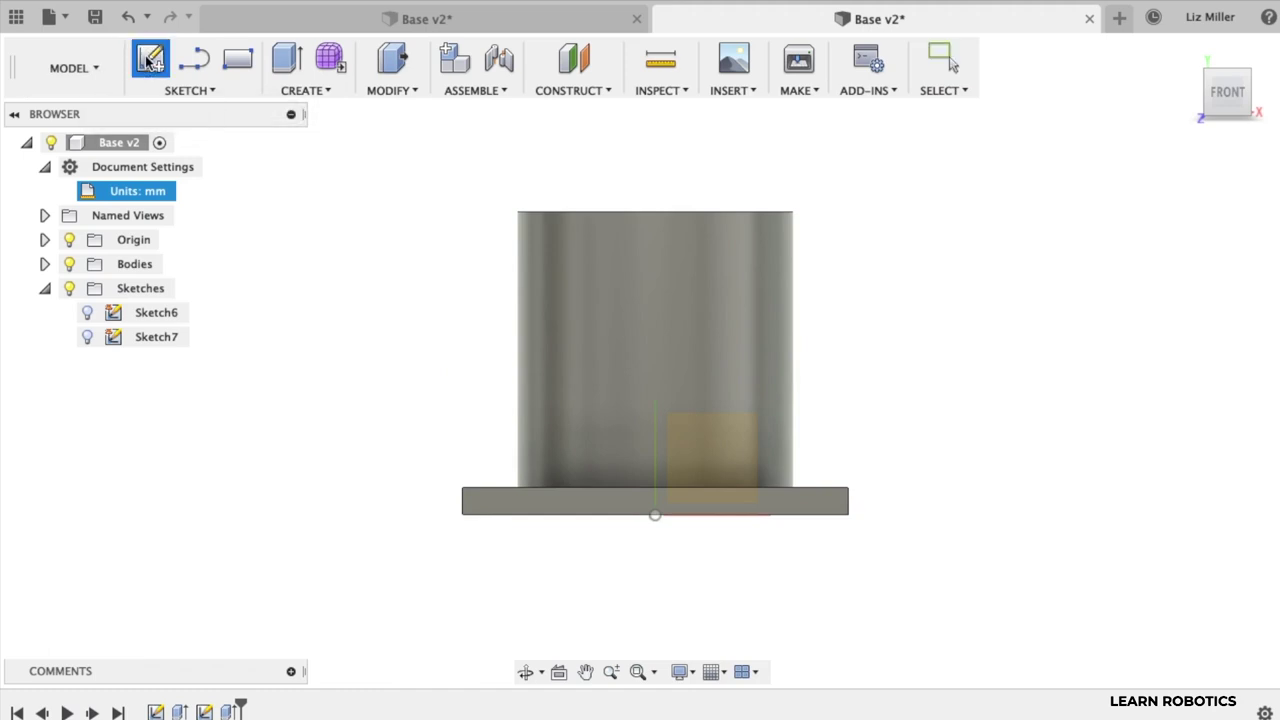
click(654, 359)
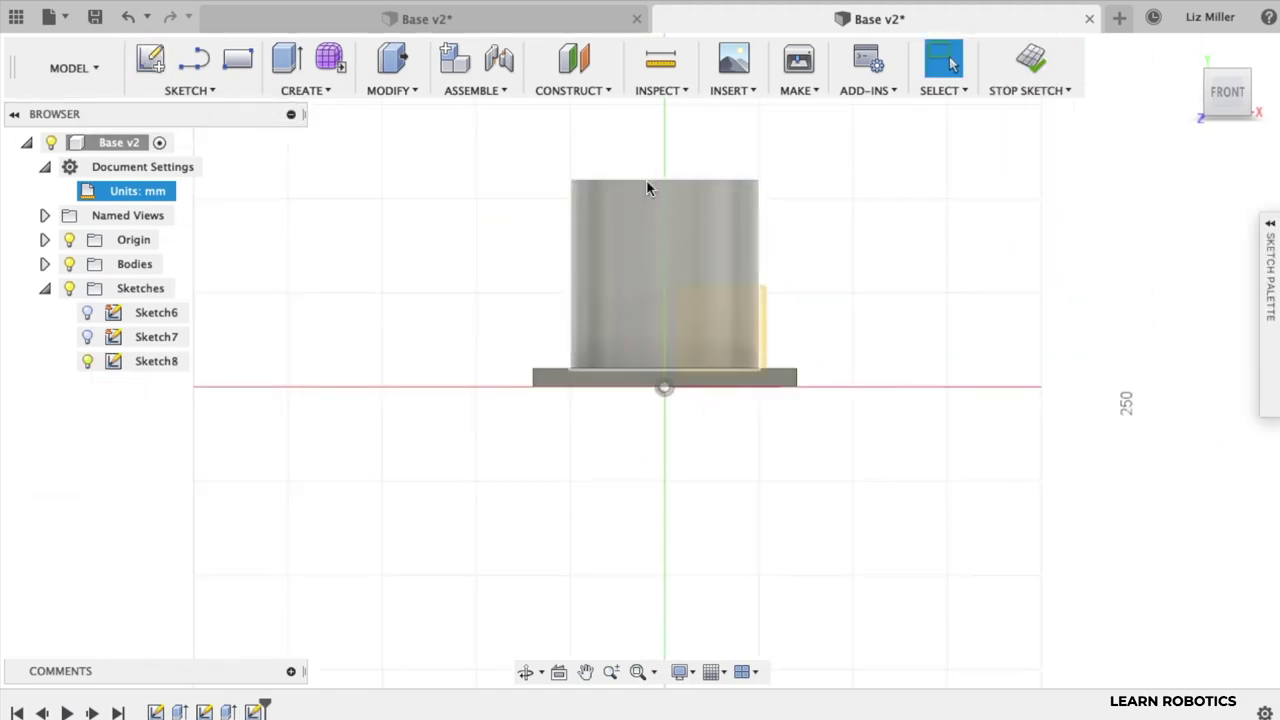
scroll(658, 233, up, 5)
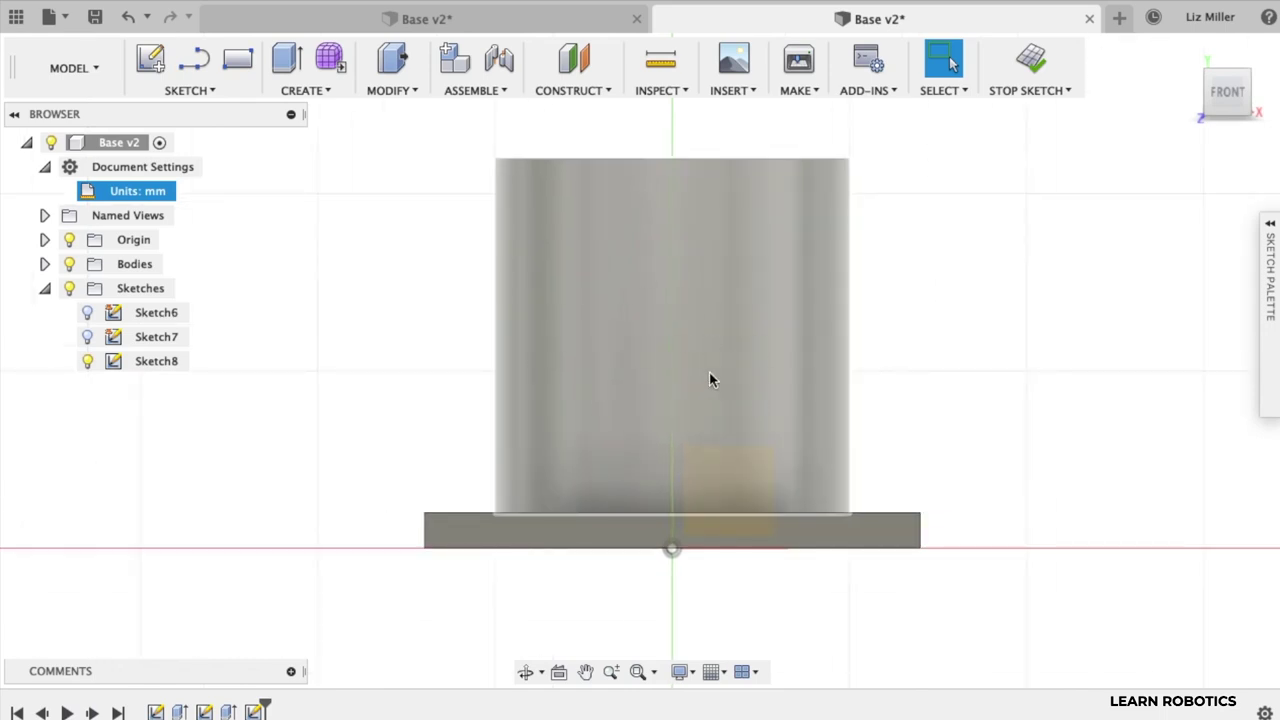
Draw an 80 × 40 mm two-point rectangle on the cylinder's front
key(s)
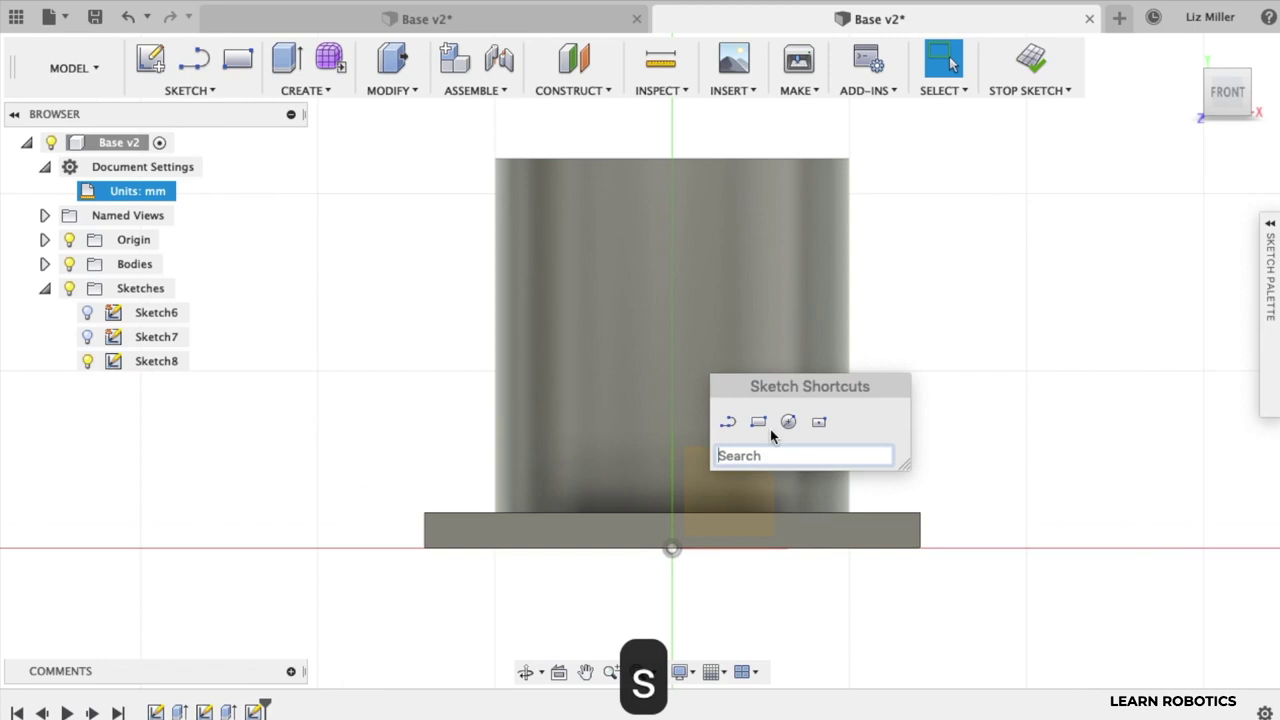
click(762, 425)
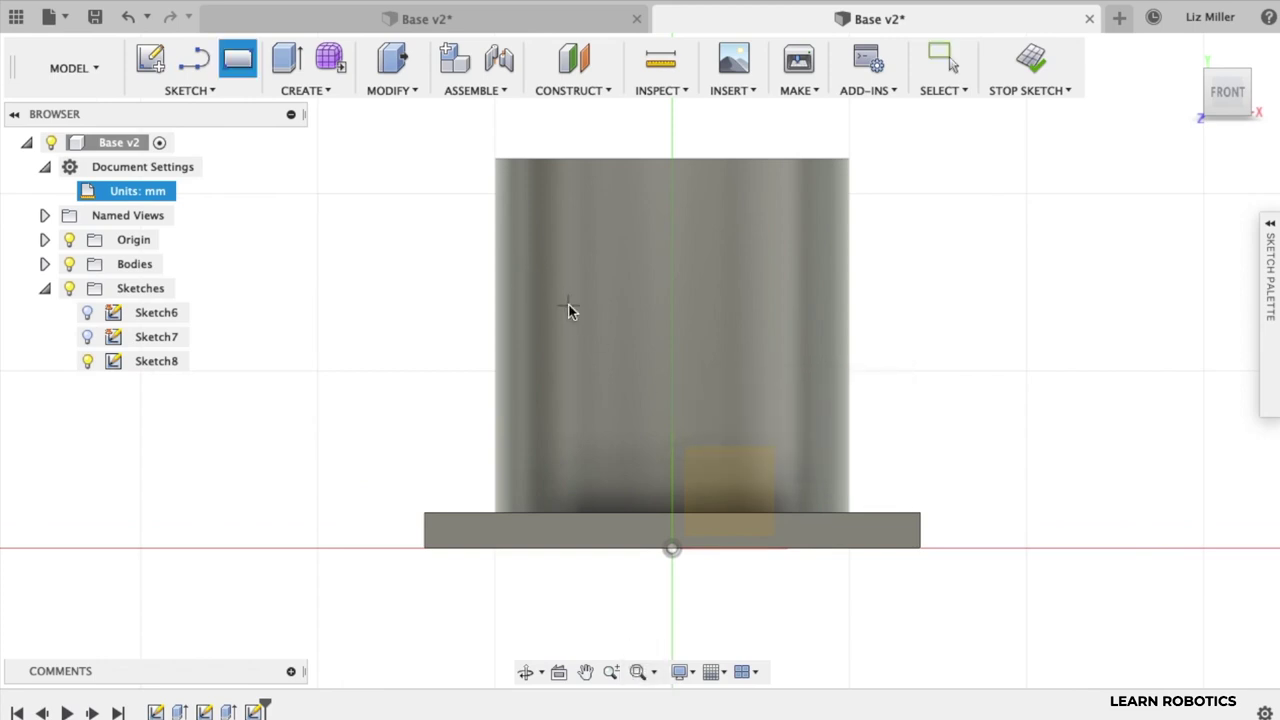
click(559, 290)
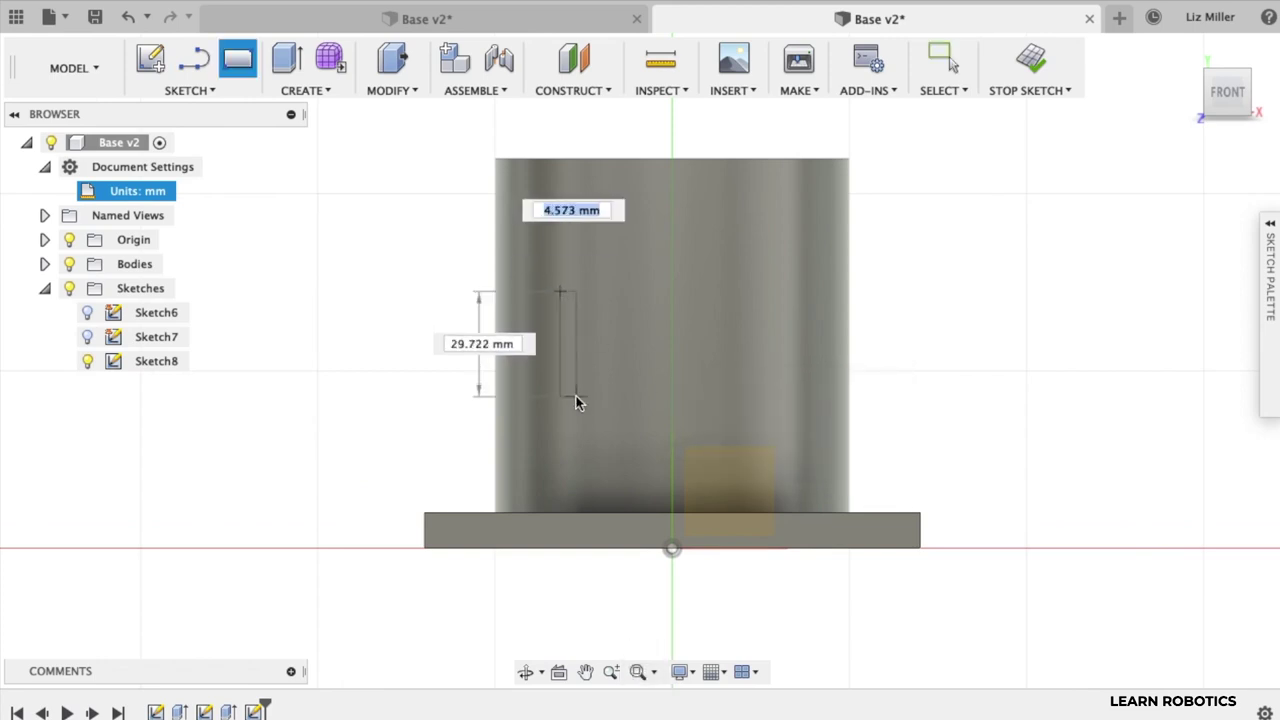
text(40)
key(BackSpace)
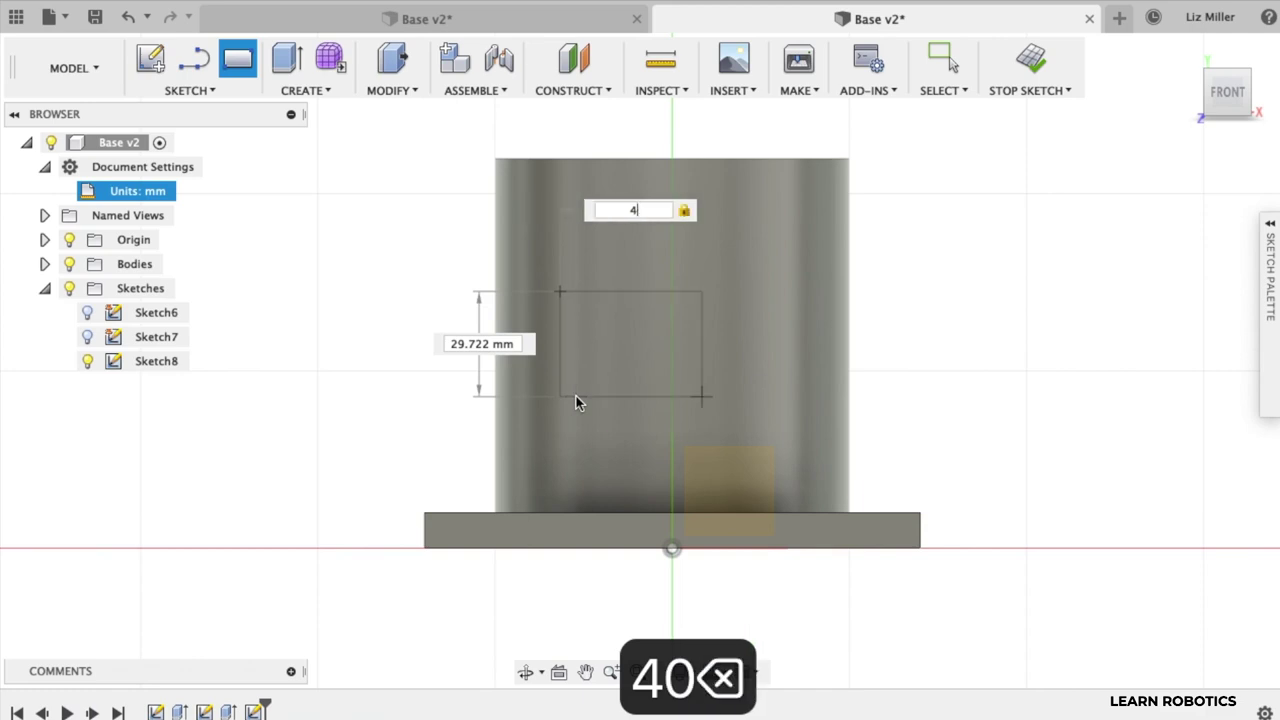
key(BackSpace)
text(80)
key(Tab)
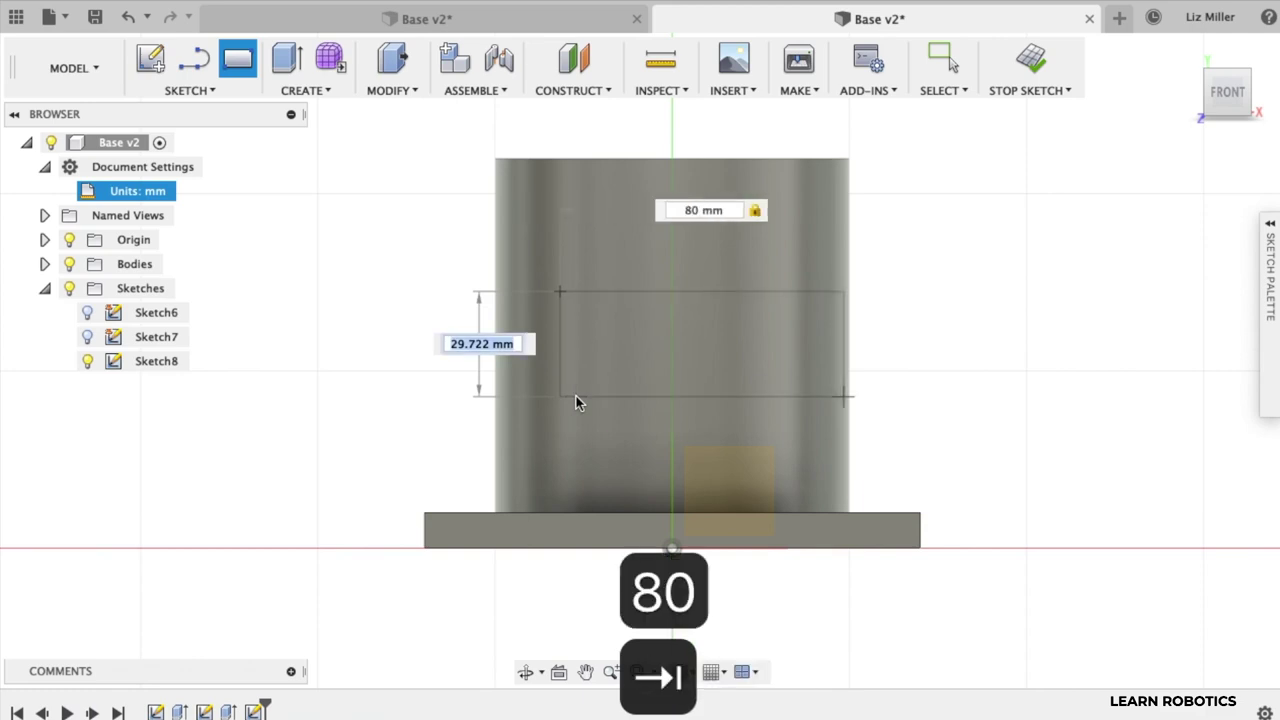
text(40)
key(Tab)
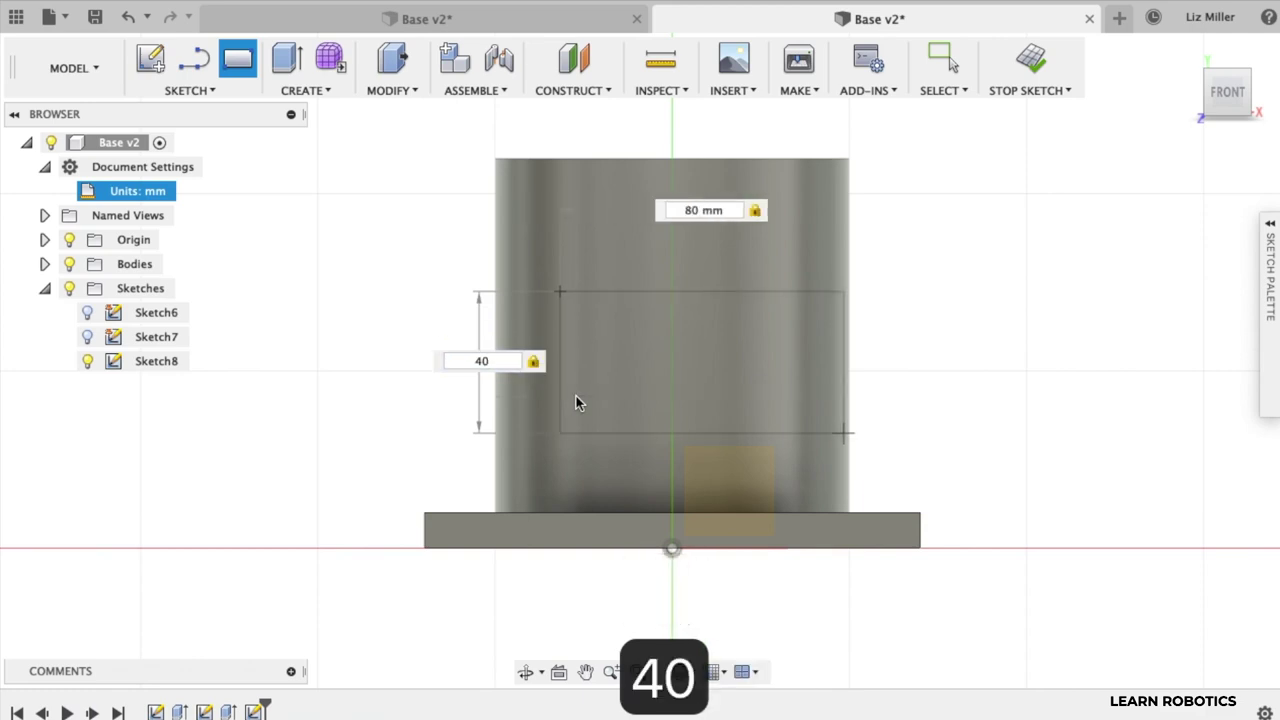
key(Return)
Abandon the premature extrude and dimension the rectangle's 80 mm top edge
key(e)
click(713, 400)
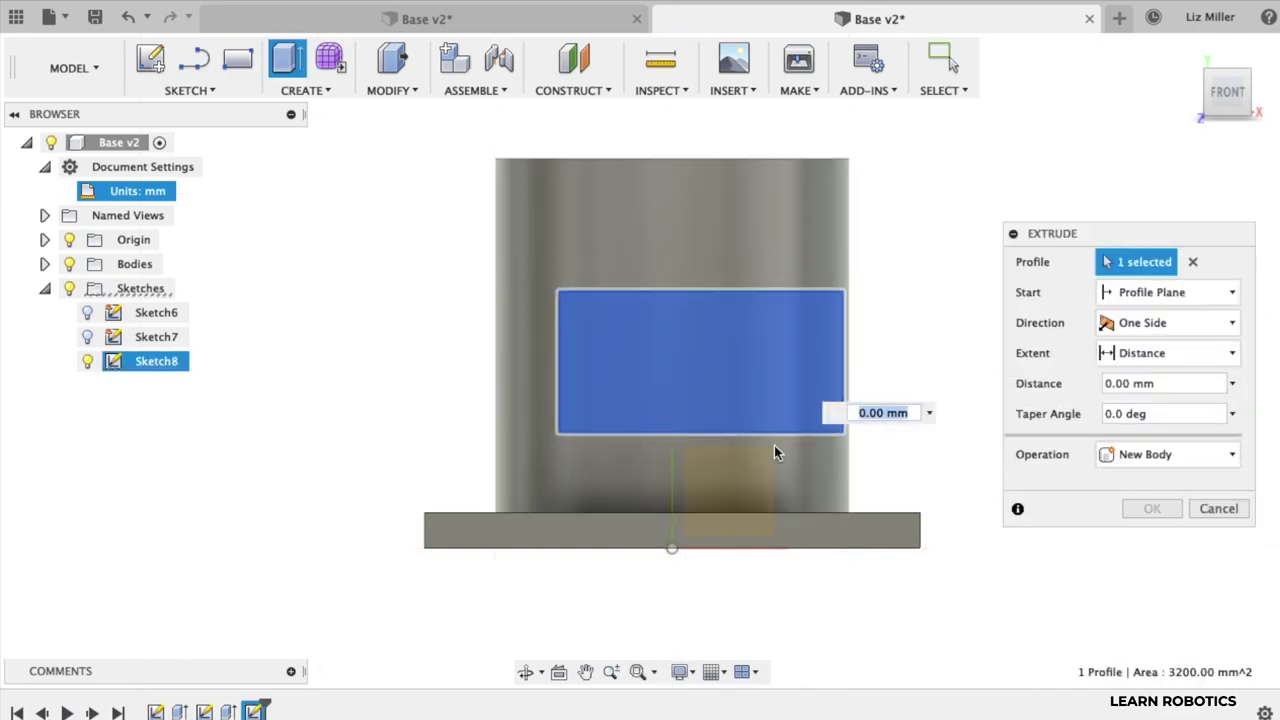
key(Escape)
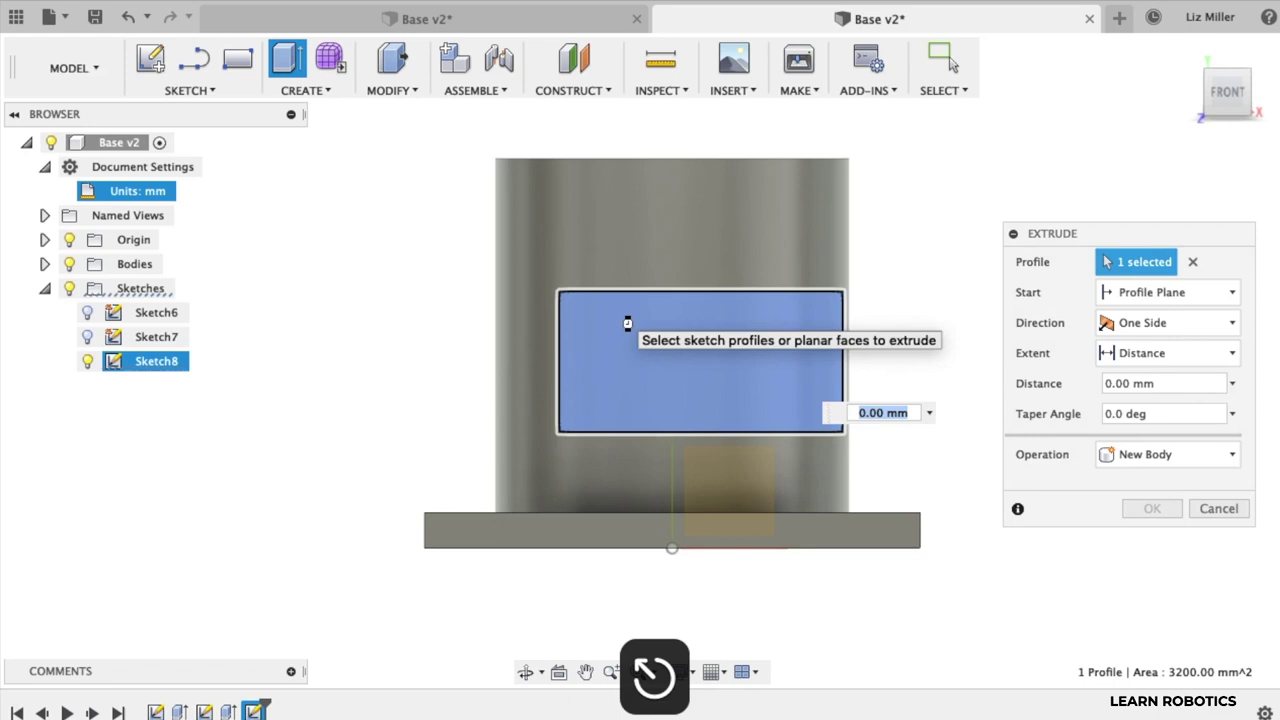
key(d)
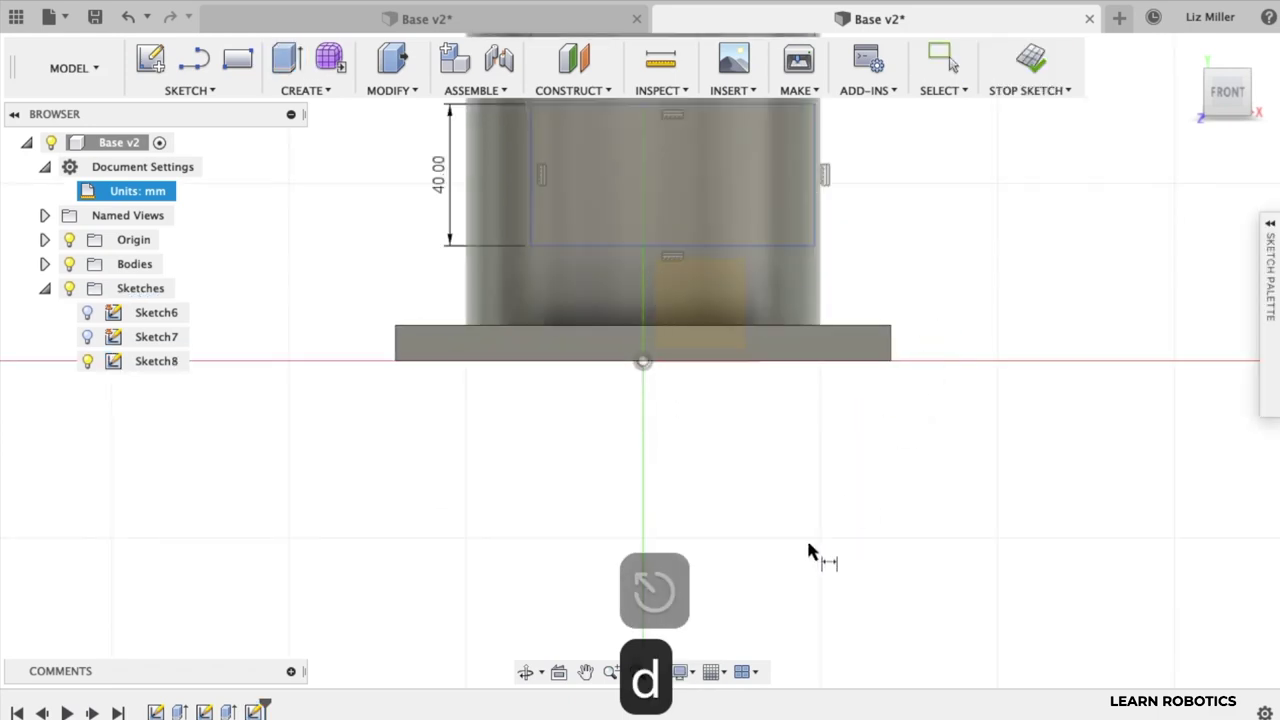
scroll(800, 530, down, 2)
click(700, 214)
click(577, 160)
Dimension the rectangle 40 mm horizontally and 40 mm vertically from the origin
scroll(577, 163, up, 2)
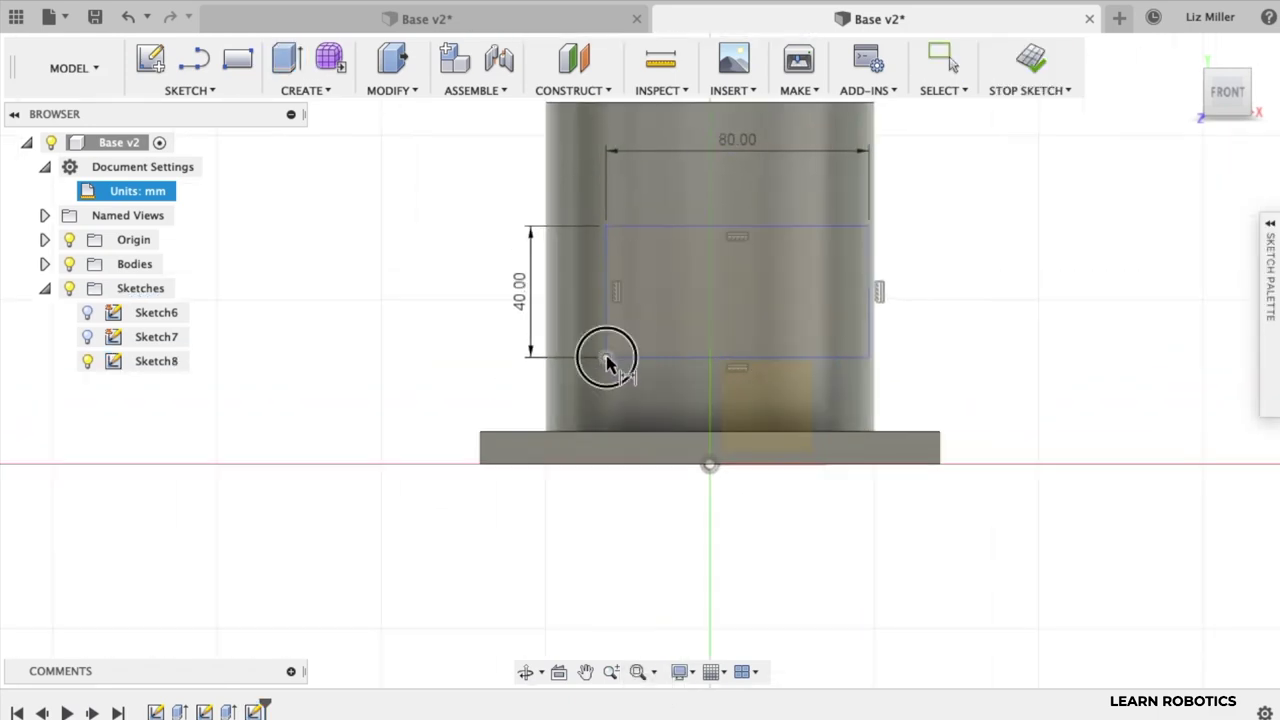
click(605, 357)
click(709, 465)
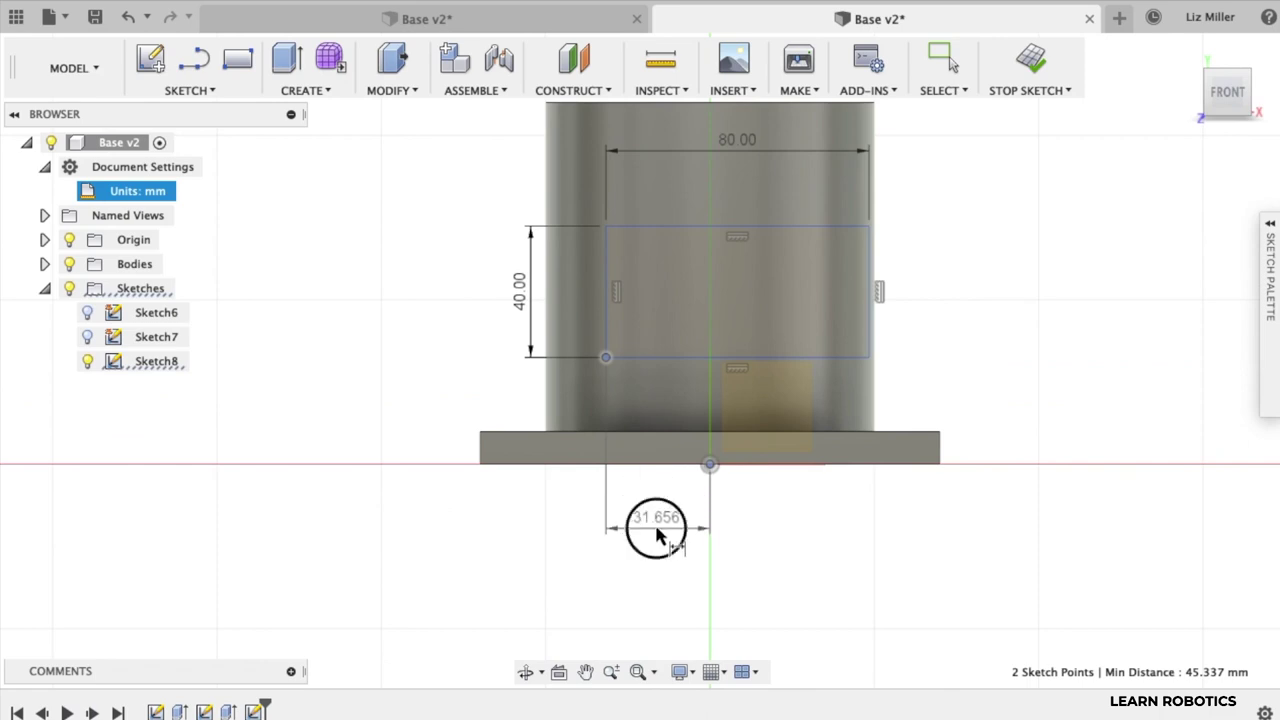
click(657, 536)
text(40)
key(Return)
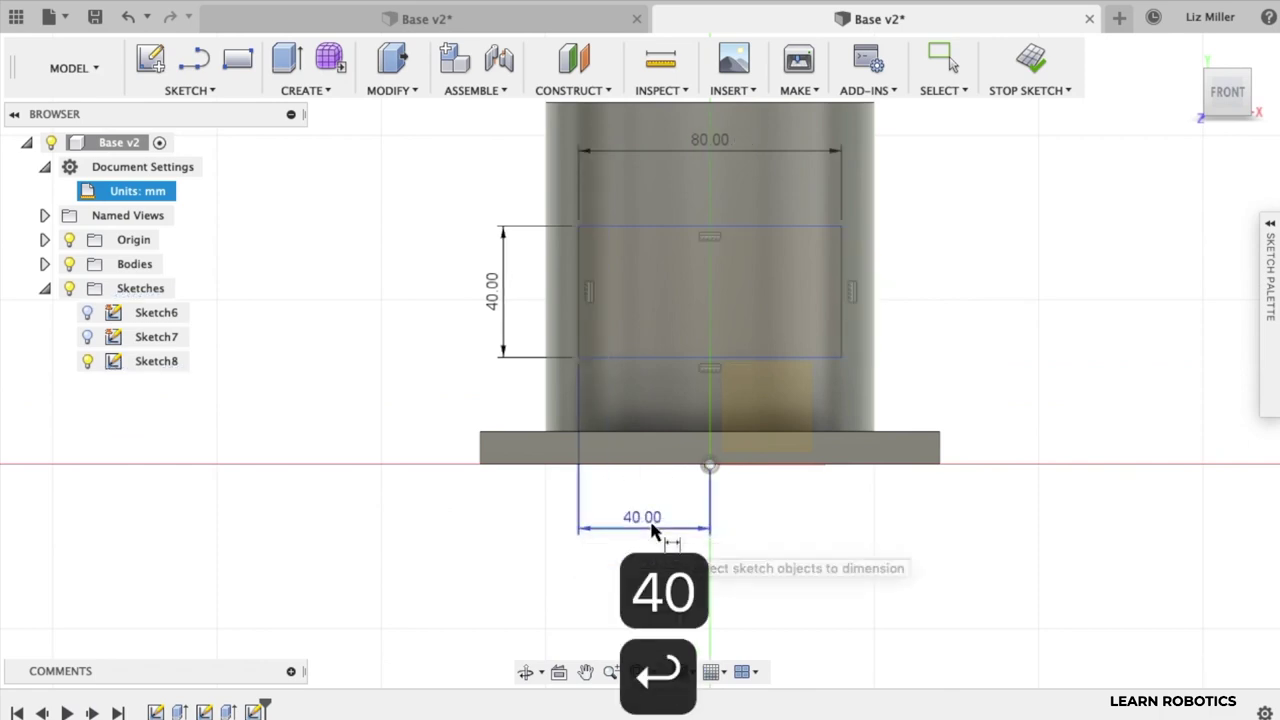
click(710, 358)
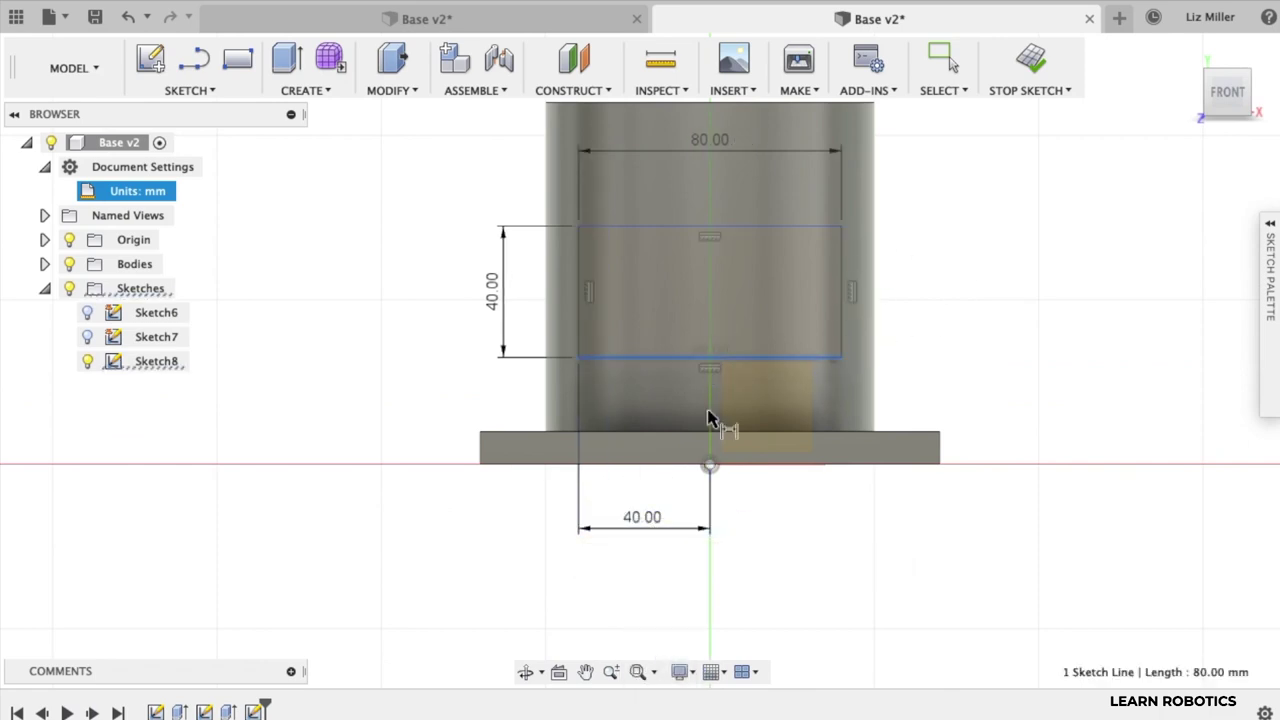
click(709, 465)
click(1037, 412)
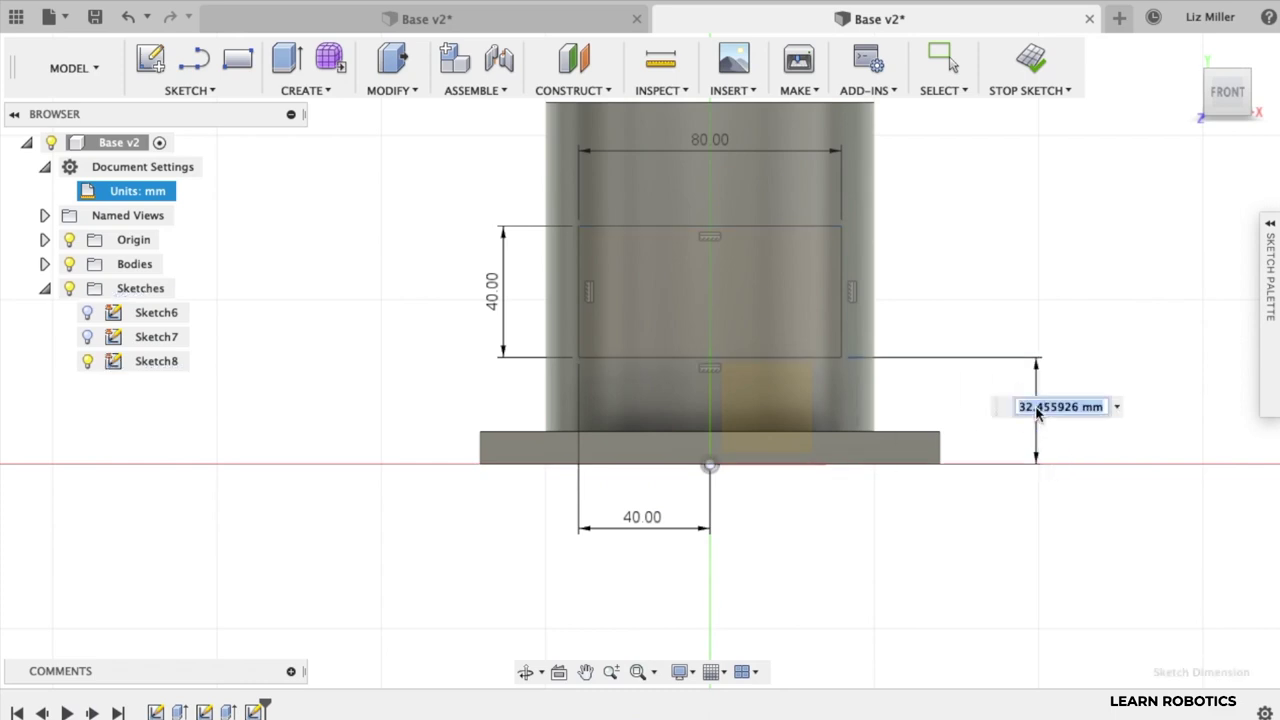
text(40)
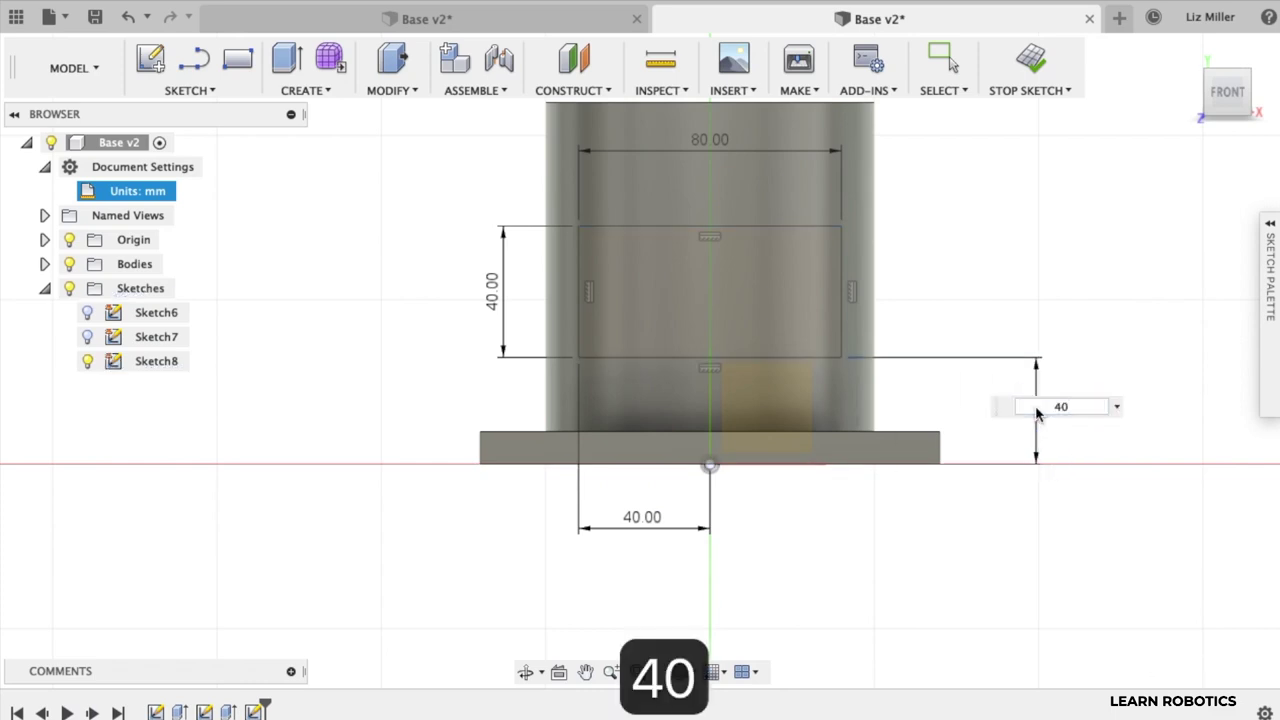
key(Return)
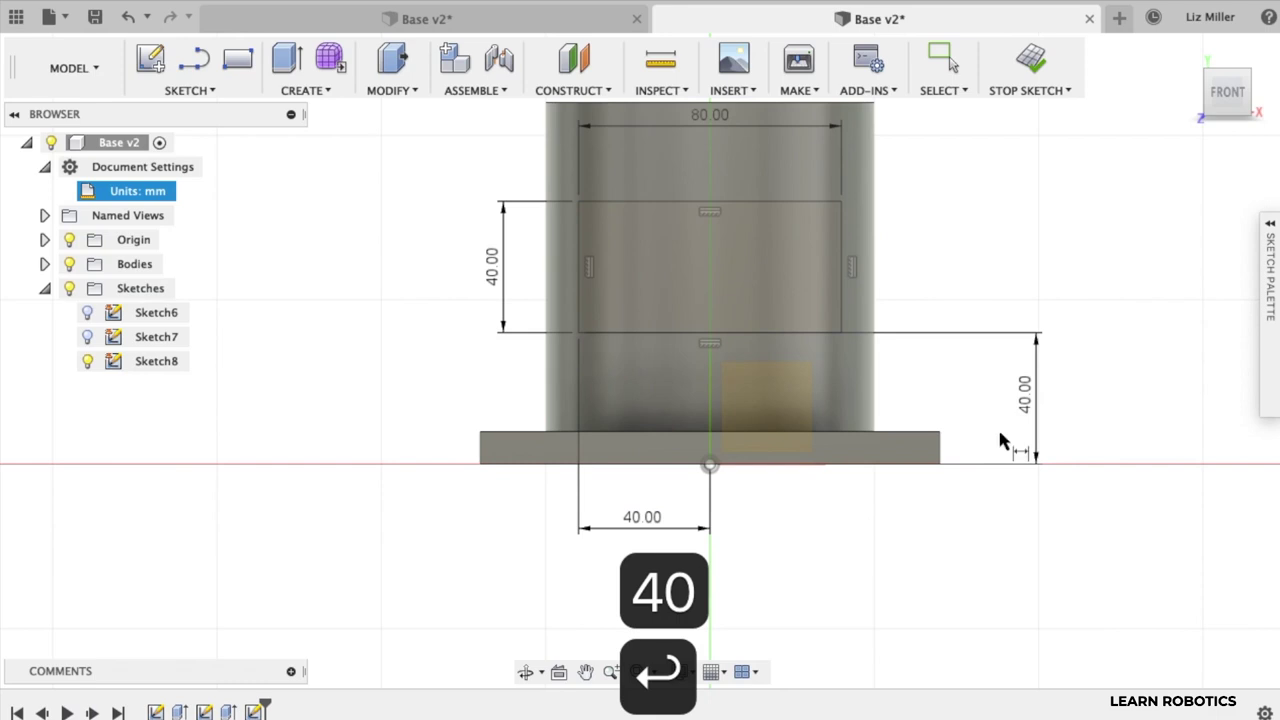
key(Escape)
click(668, 272)
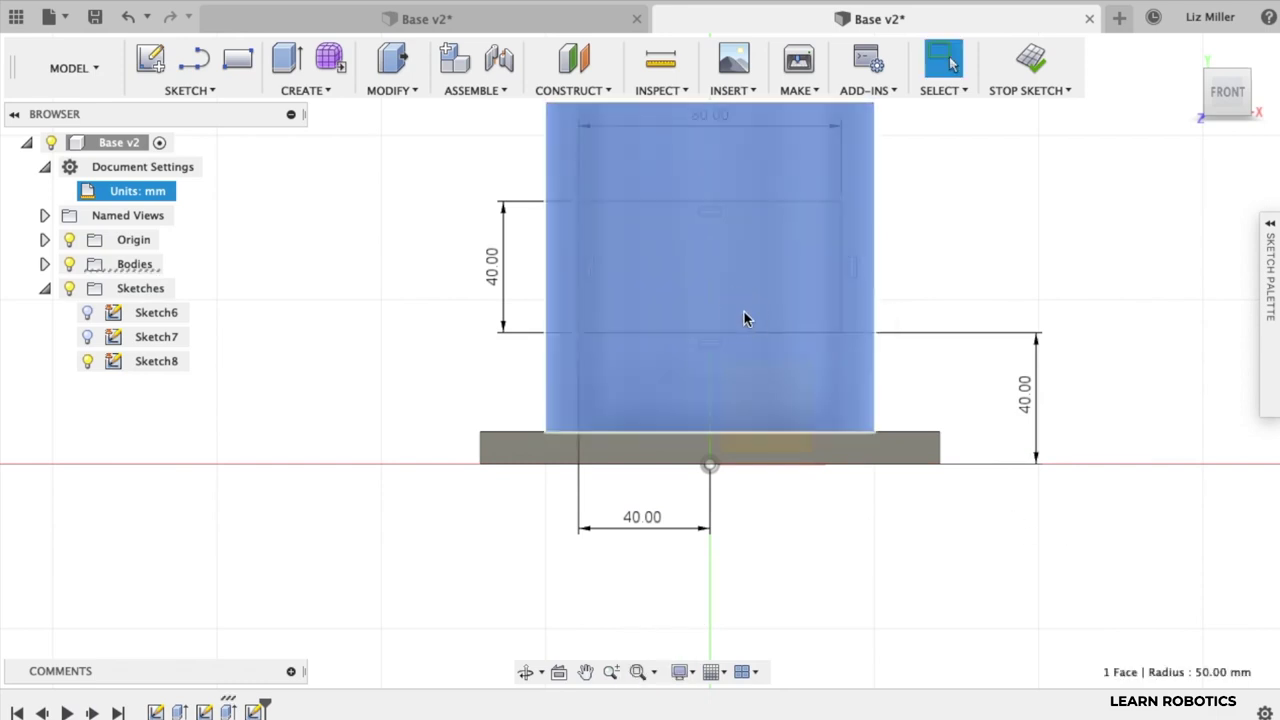
Extrude the 80 × 40 mm rectangle 70 mm with the Join operation
key(e)
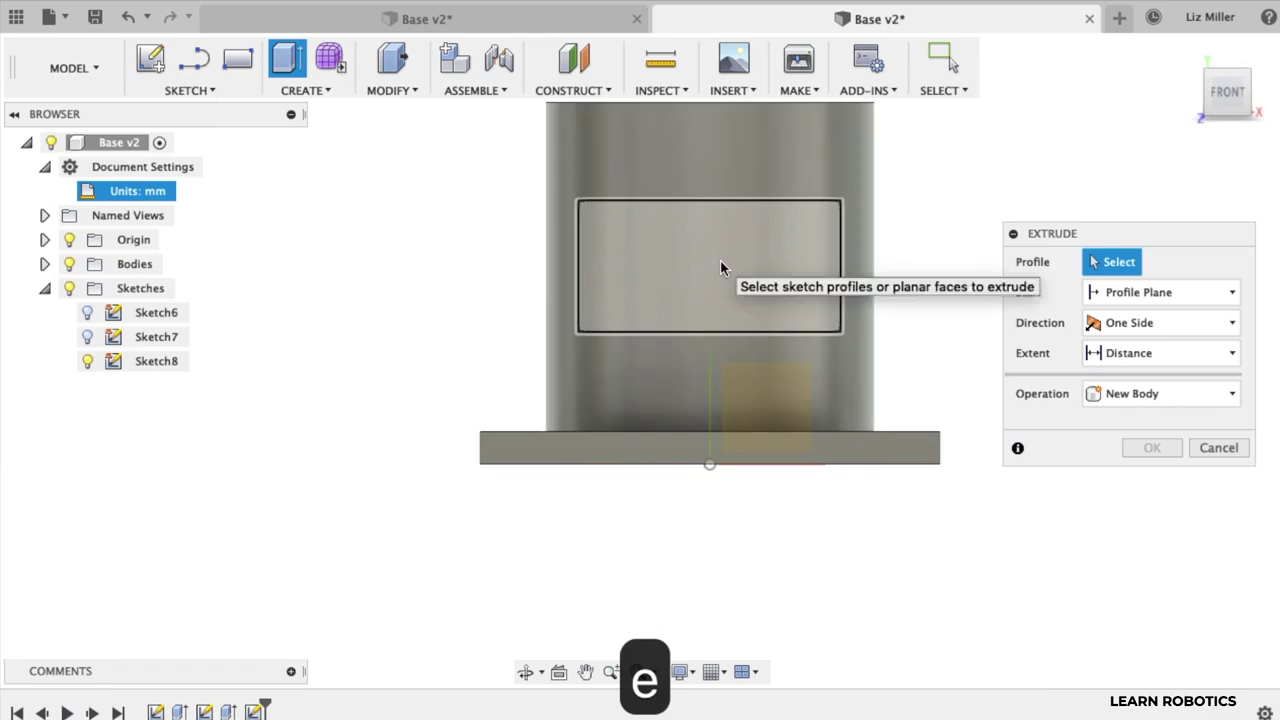
click(717, 262)
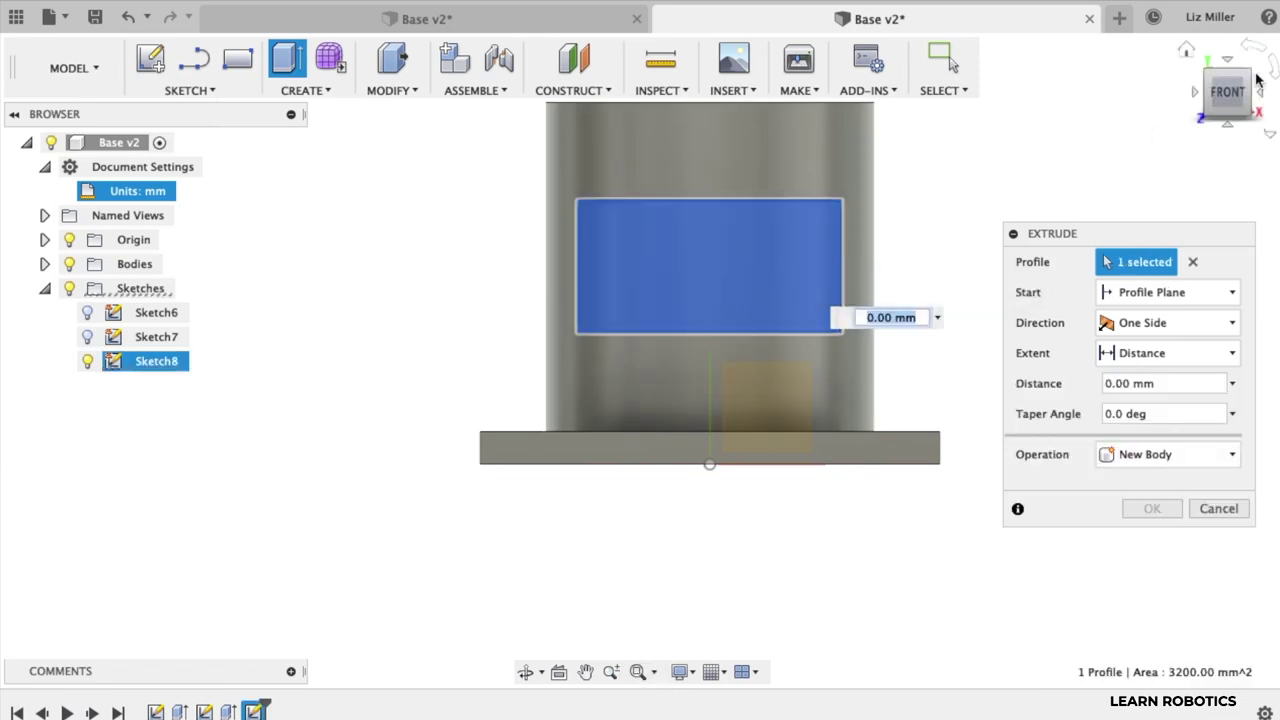
click(1187, 52)
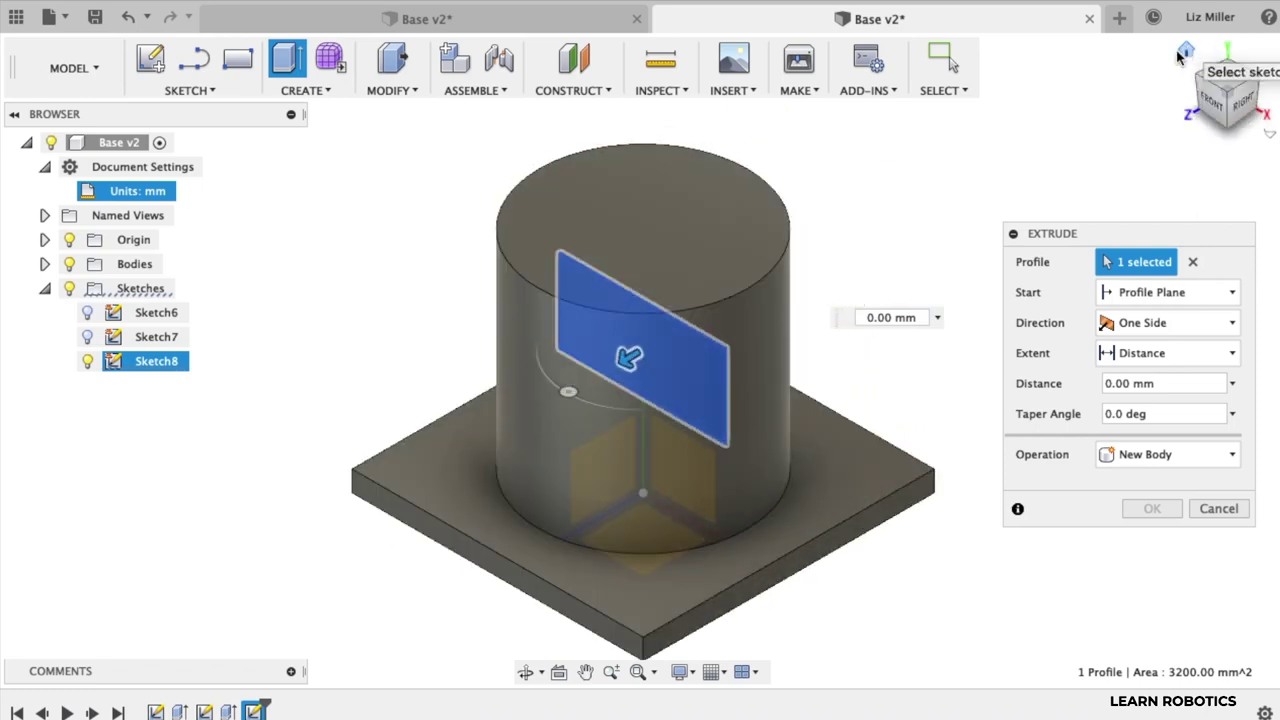
click(1107, 383)
text(70)
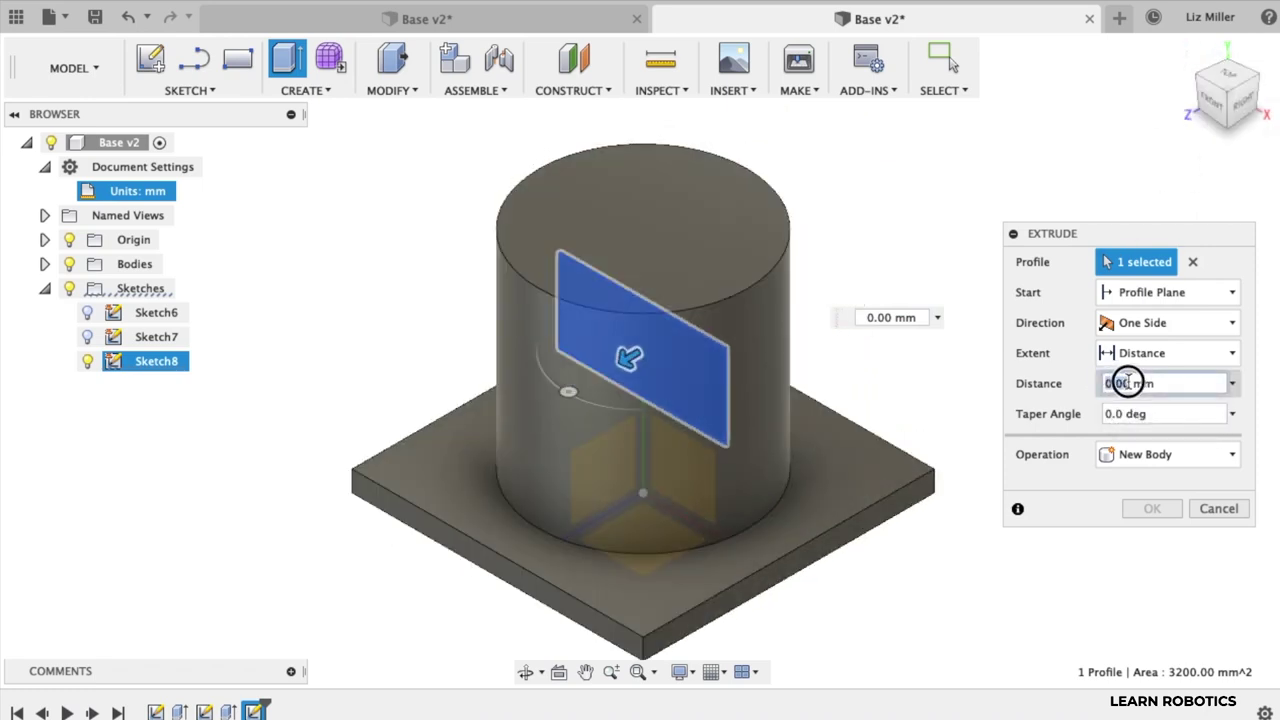
click(1220, 462)
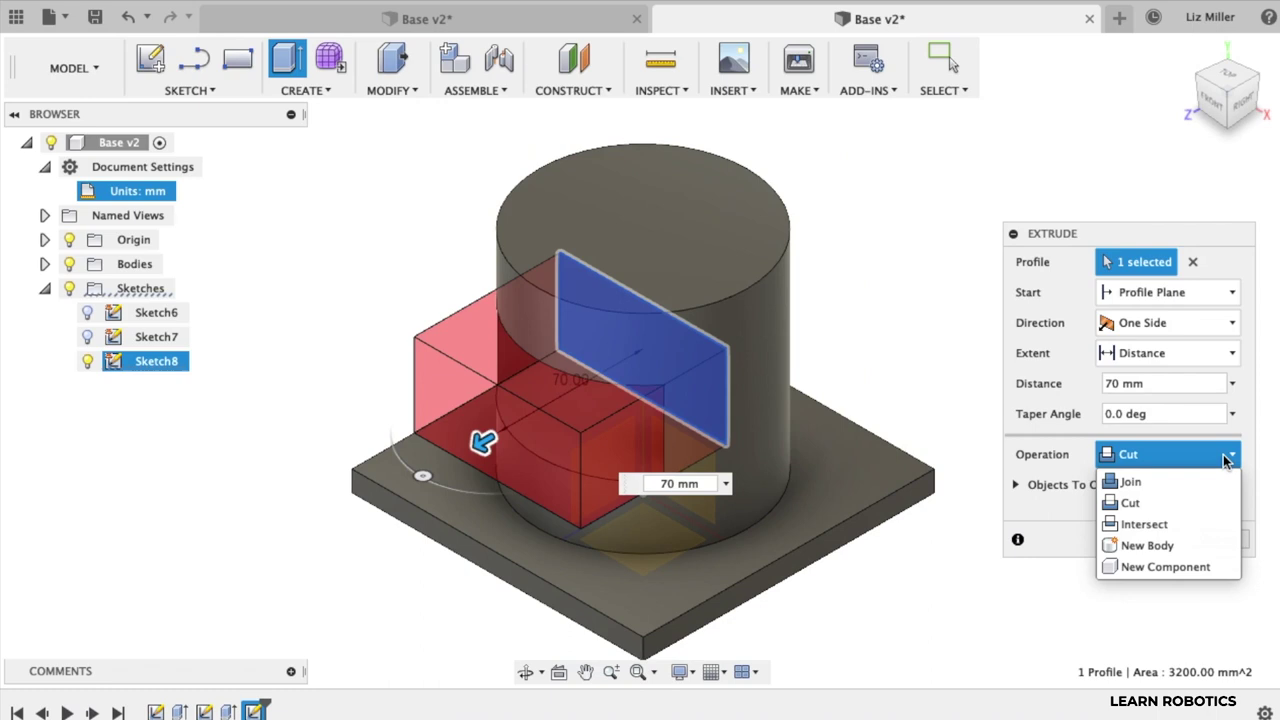
click(1143, 481)
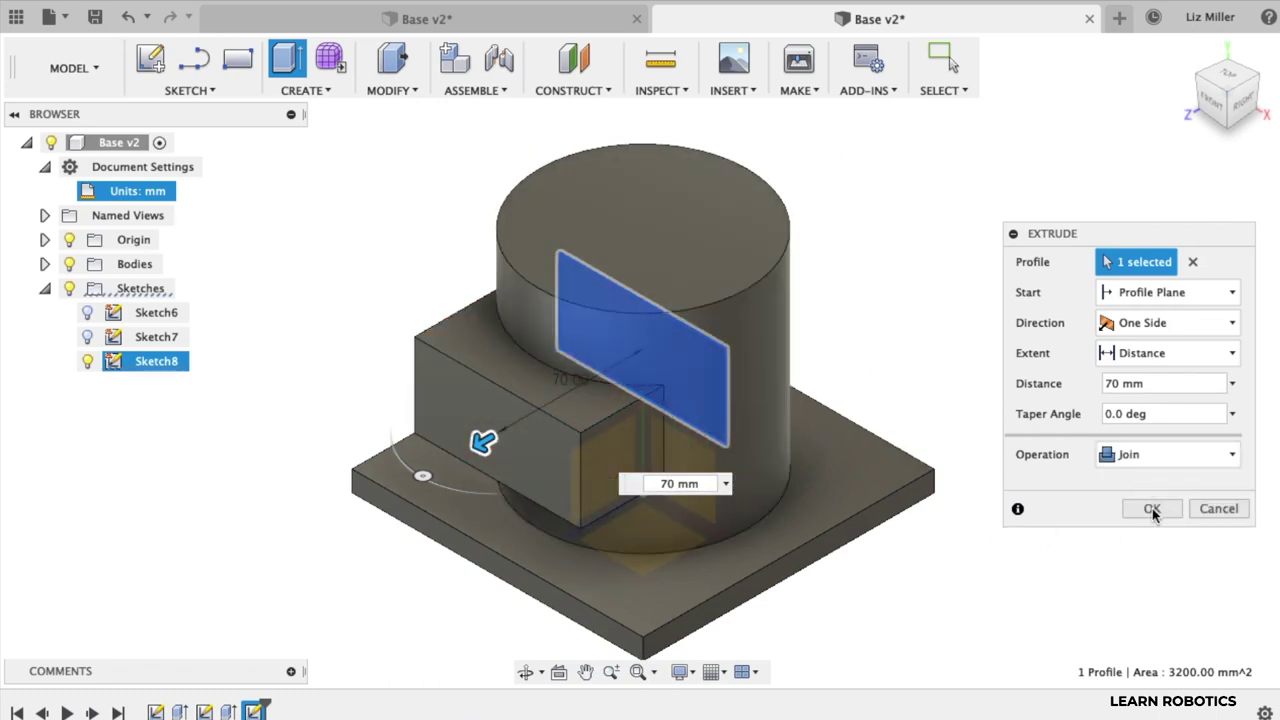
click(1151, 509)
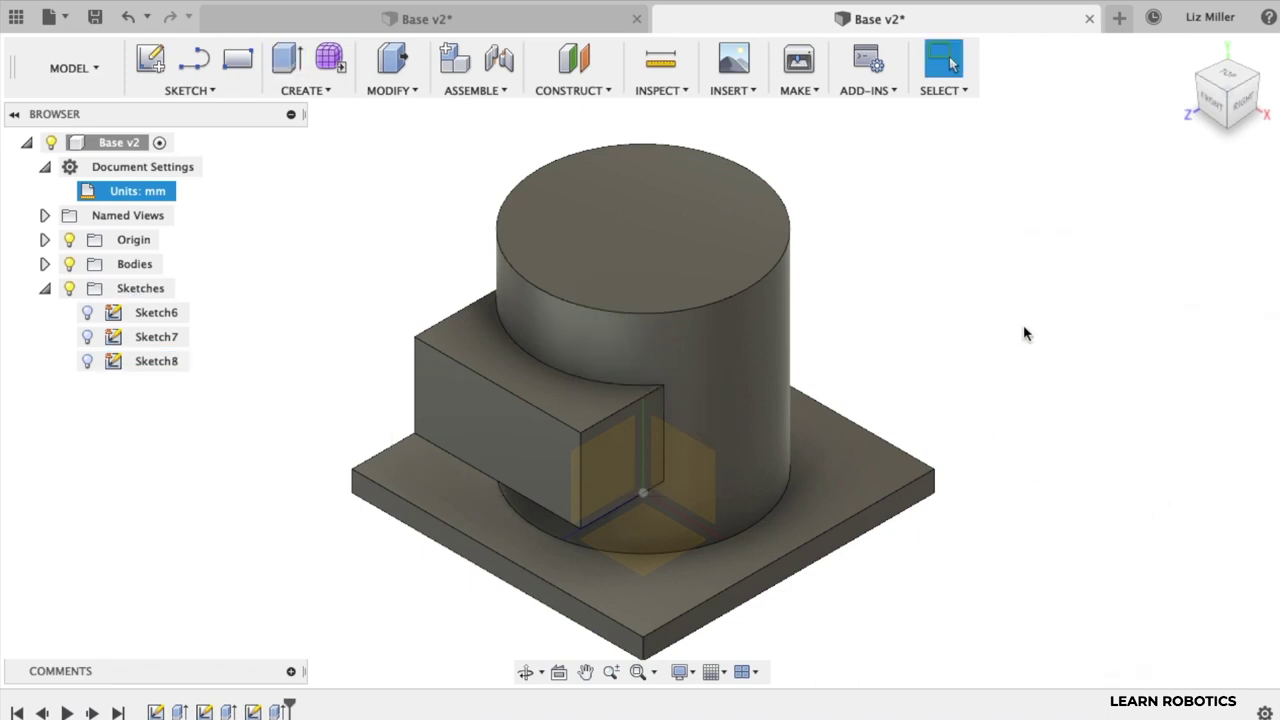
Sketch a centred 95 mm circle on the cylinder's top face and select its profile
drag(1187, 75, 1225, 128)
click(687, 220)
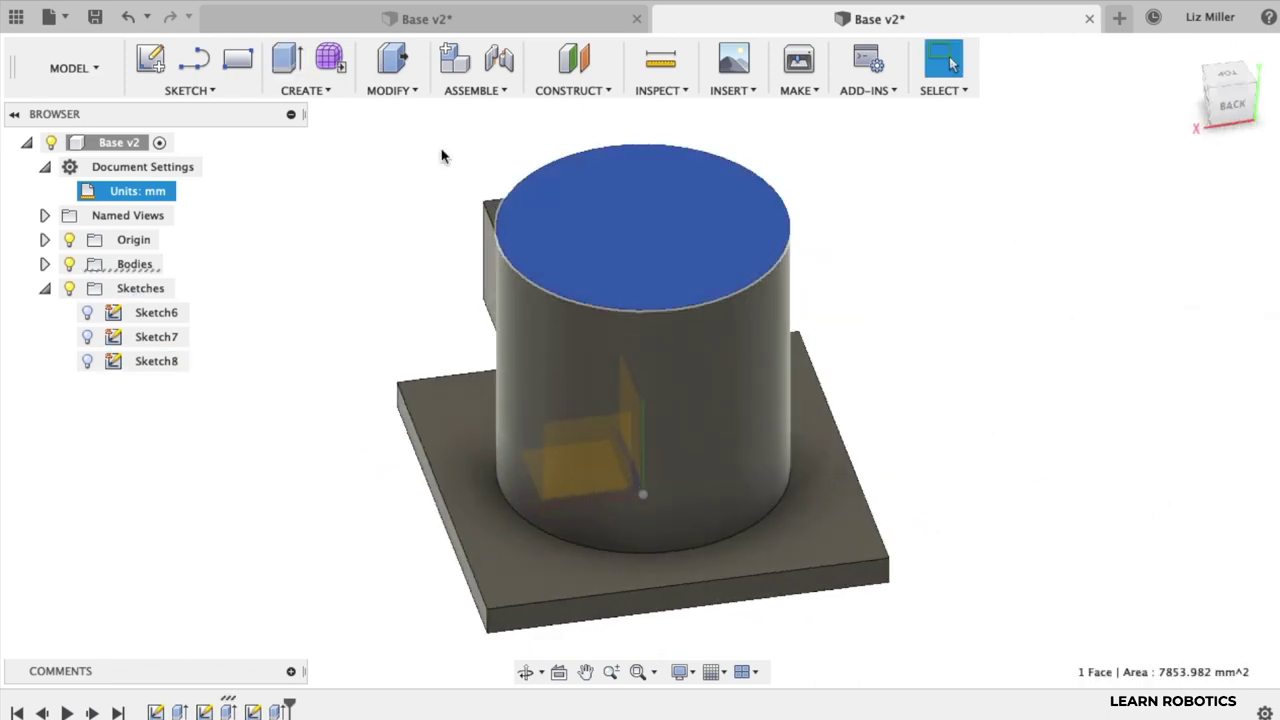
click(151, 60)
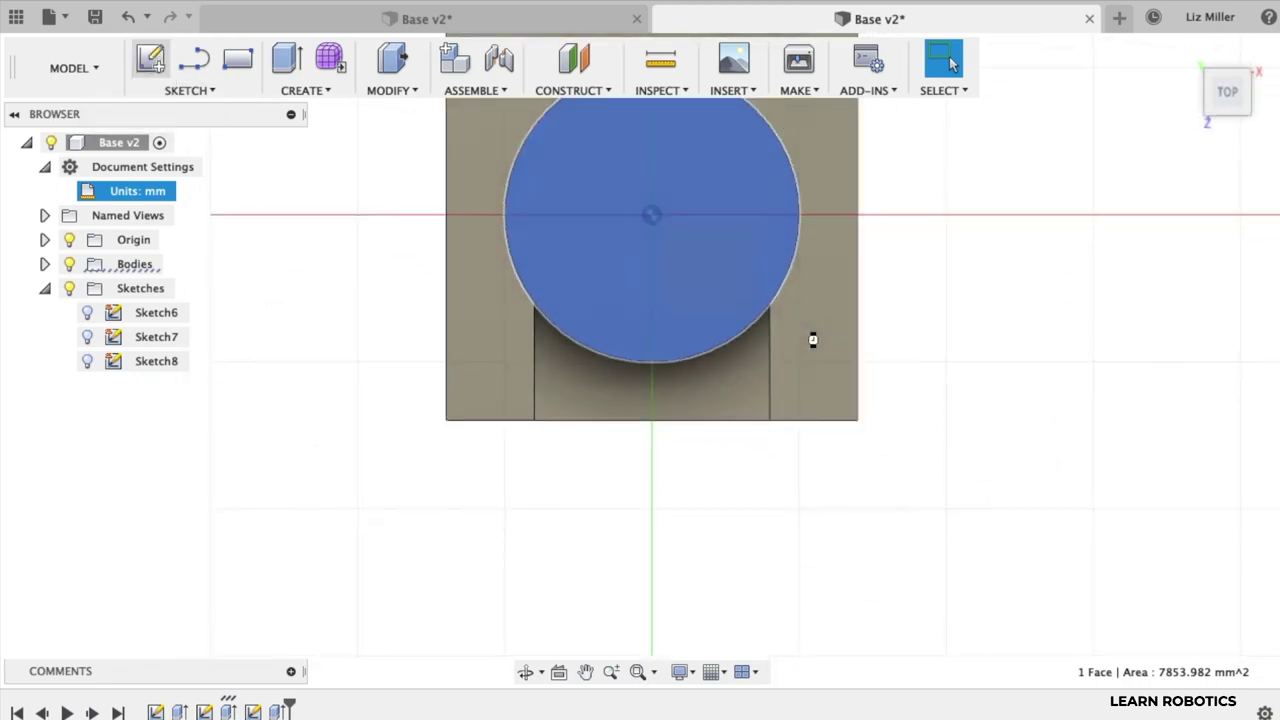
scroll(741, 399, up, 4)
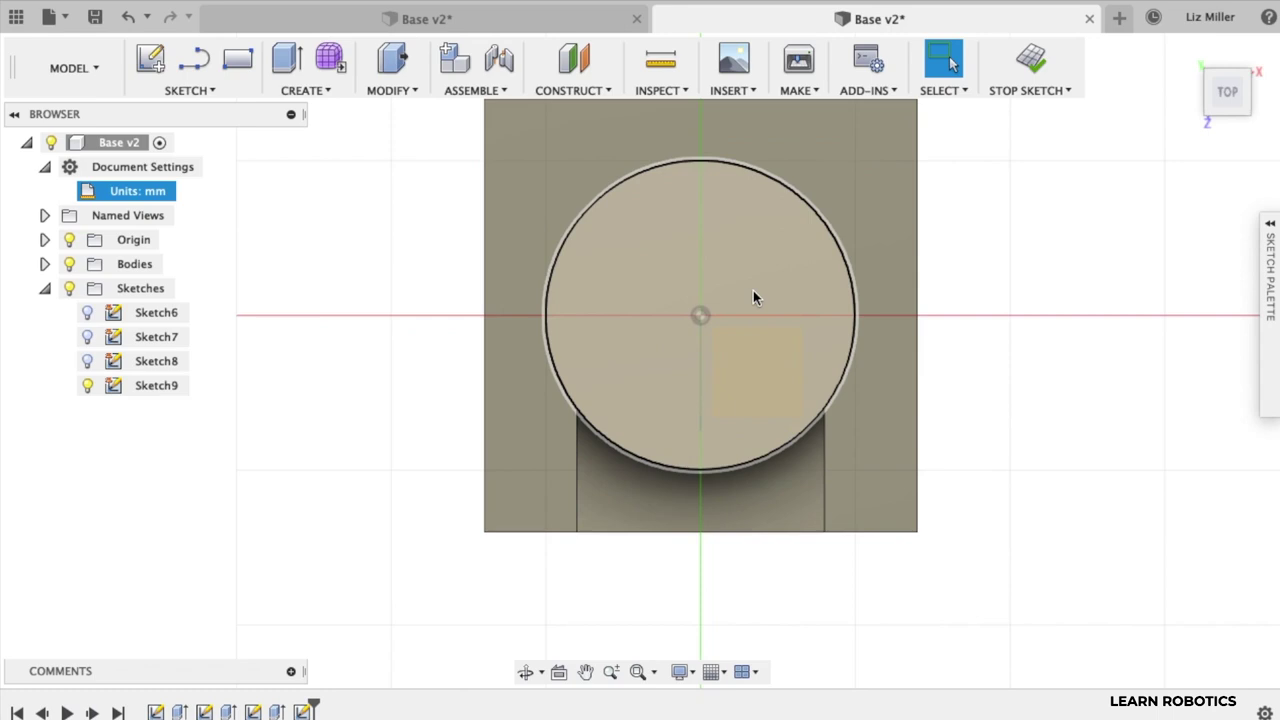
key(s)
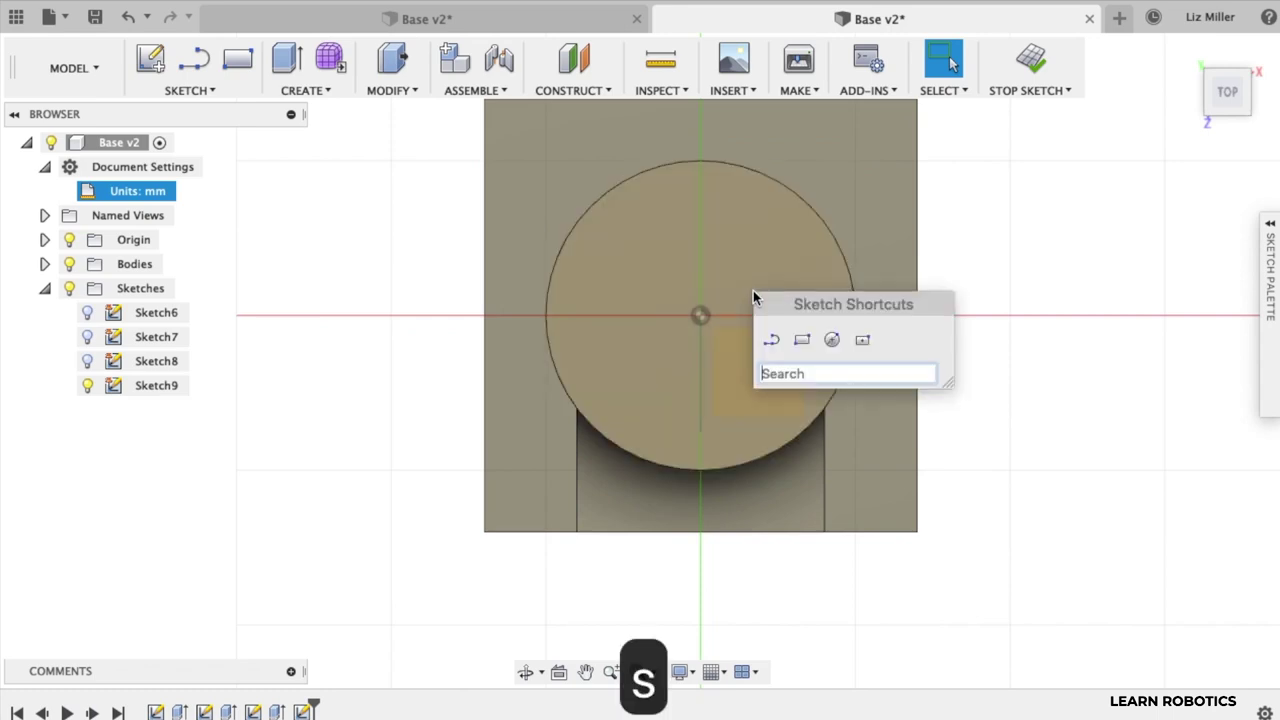
click(838, 342)
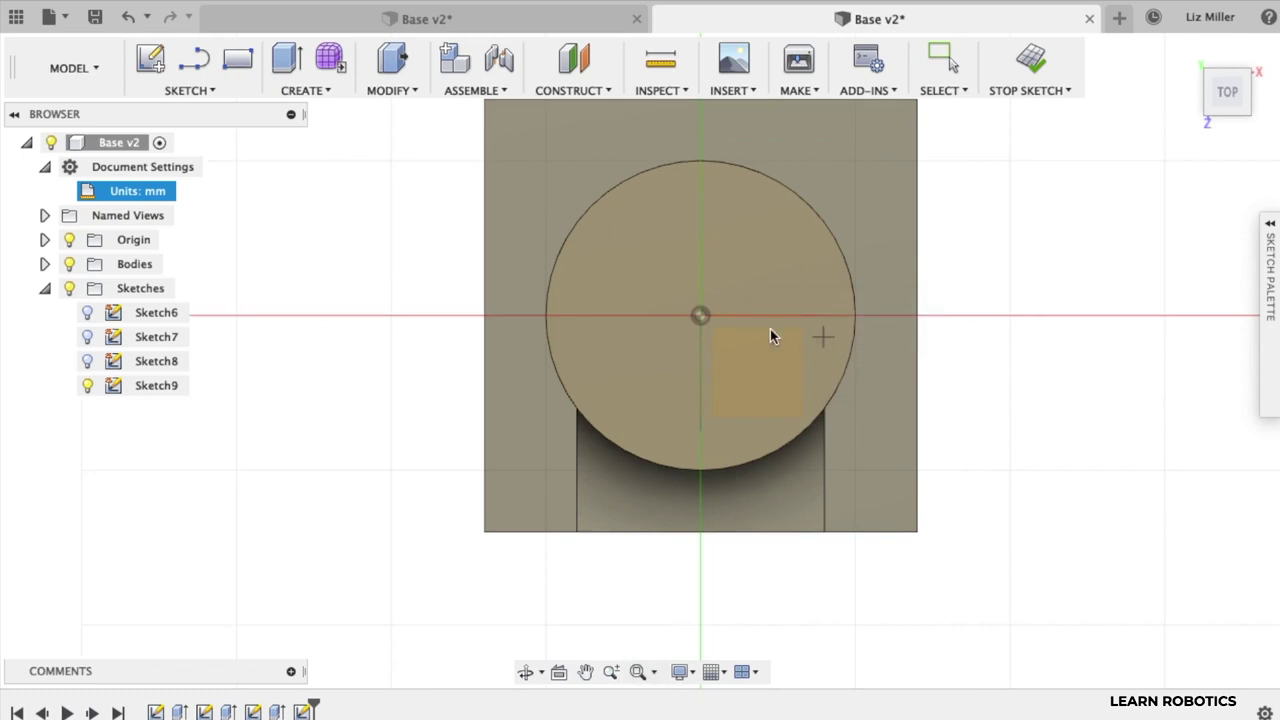
click(701, 316)
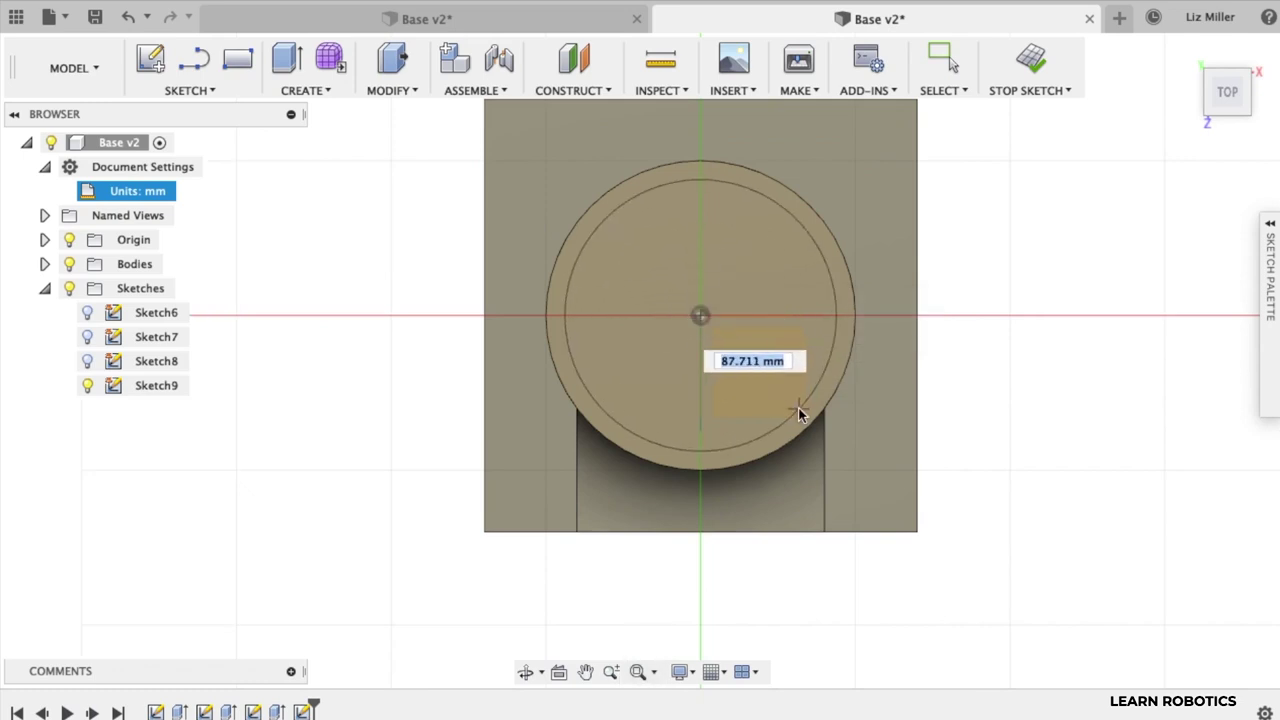
text(95)
key(Return)
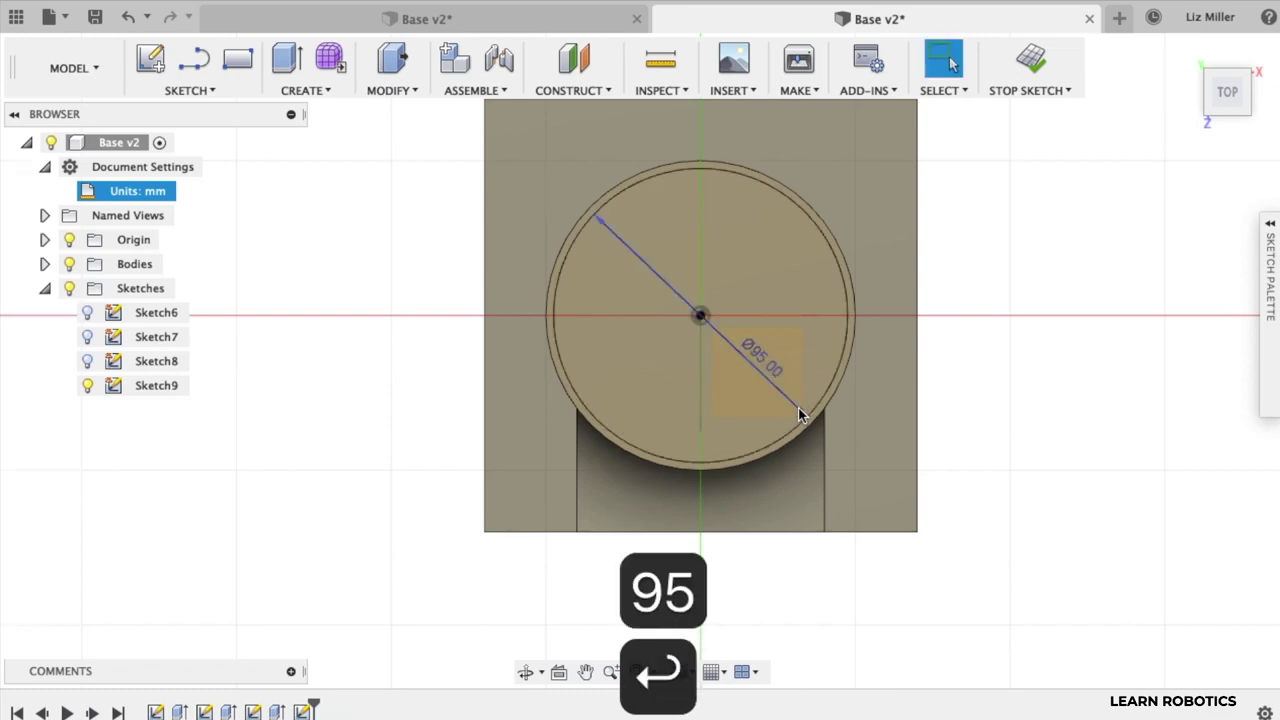
click(714, 257)
Extrude the 95 mm circle -3 mm as a cut into the cylinder top
text(e)
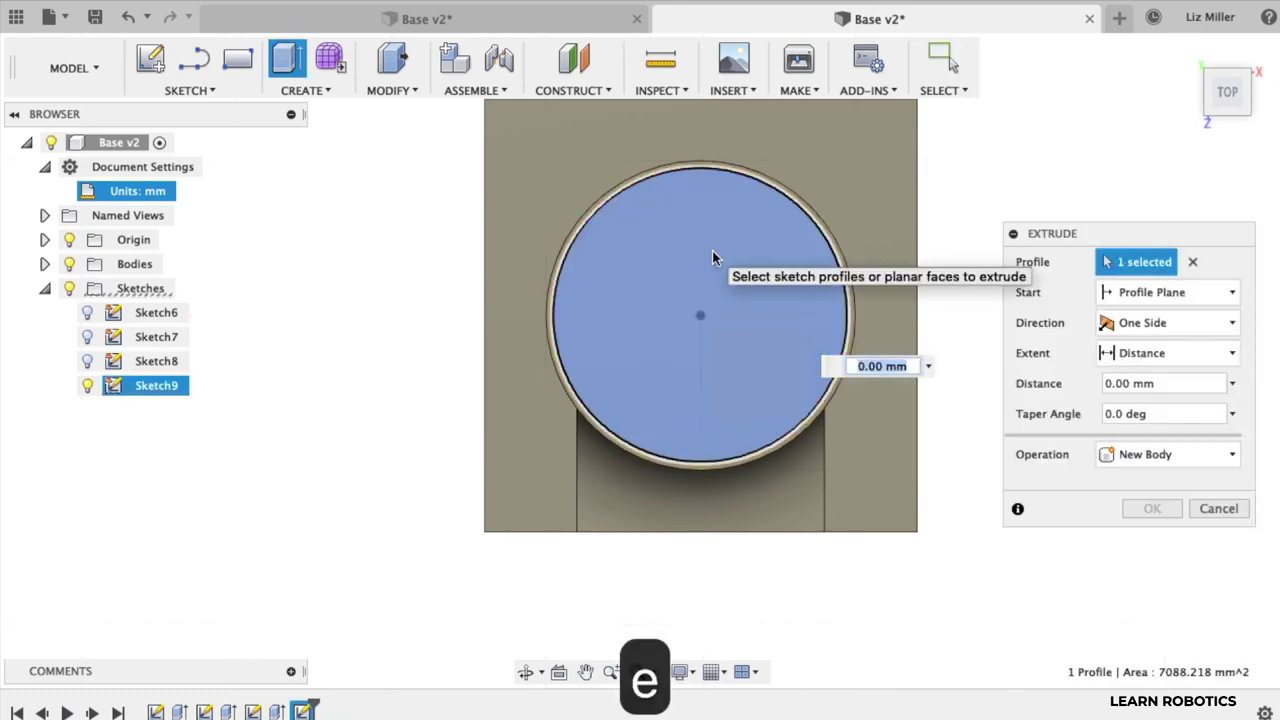
text(-3)
key(Return)
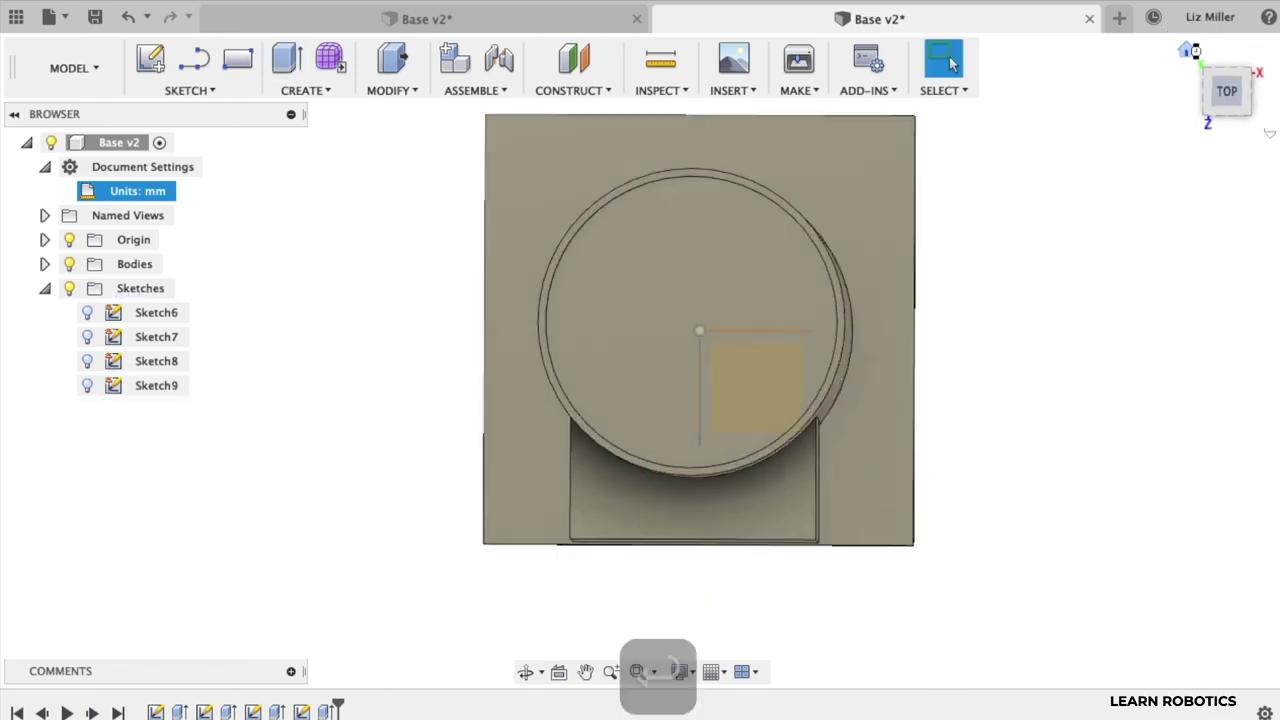
click(1190, 50)
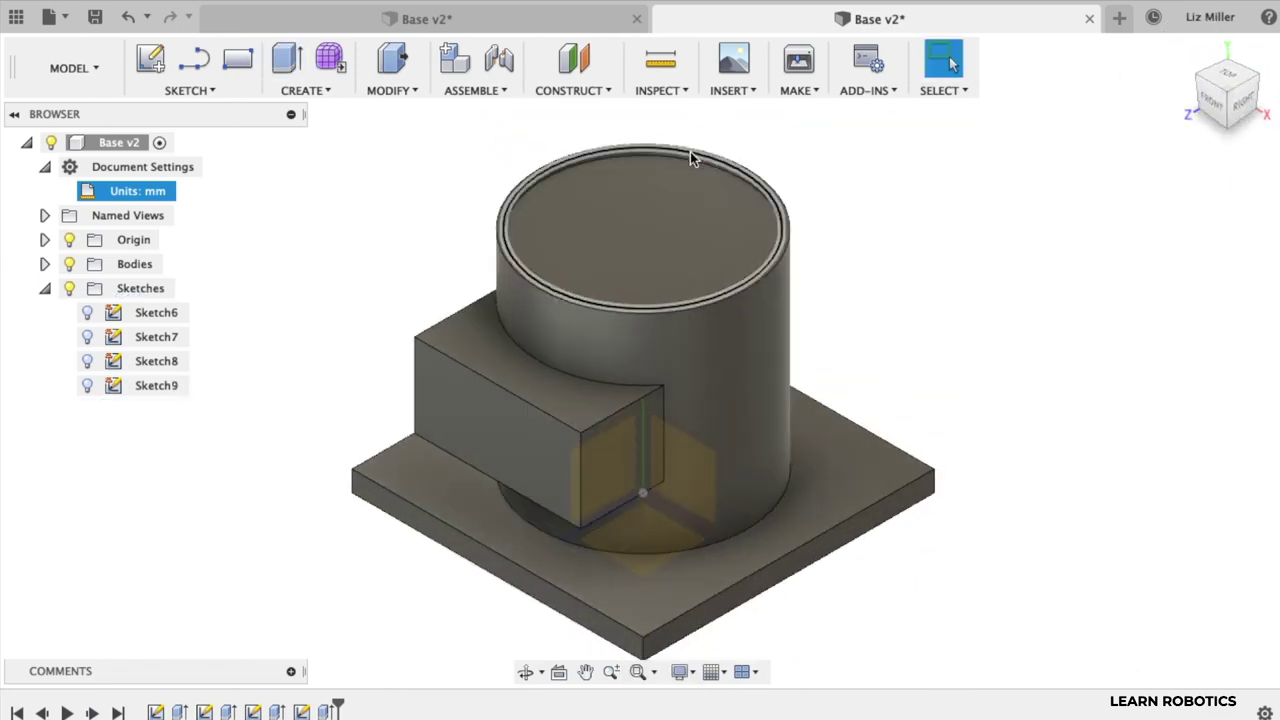
scroll(663, 225, up, 5)
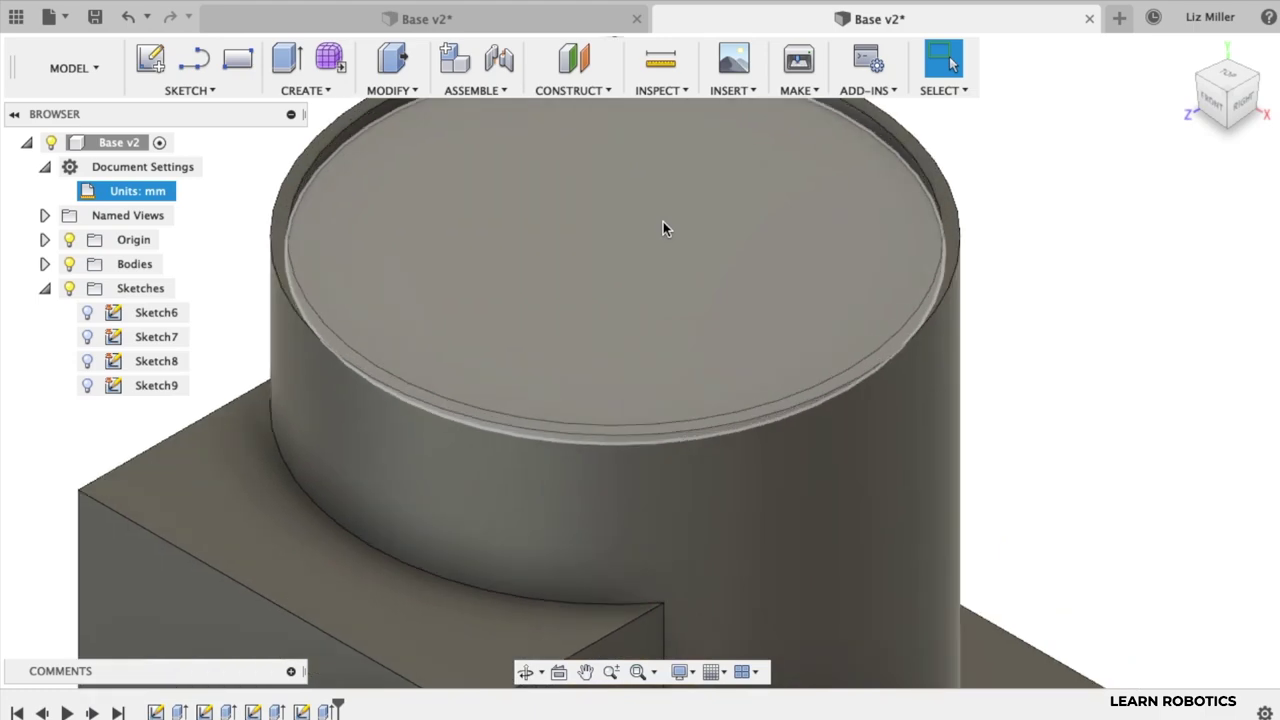
scroll(663, 221, down, 5)
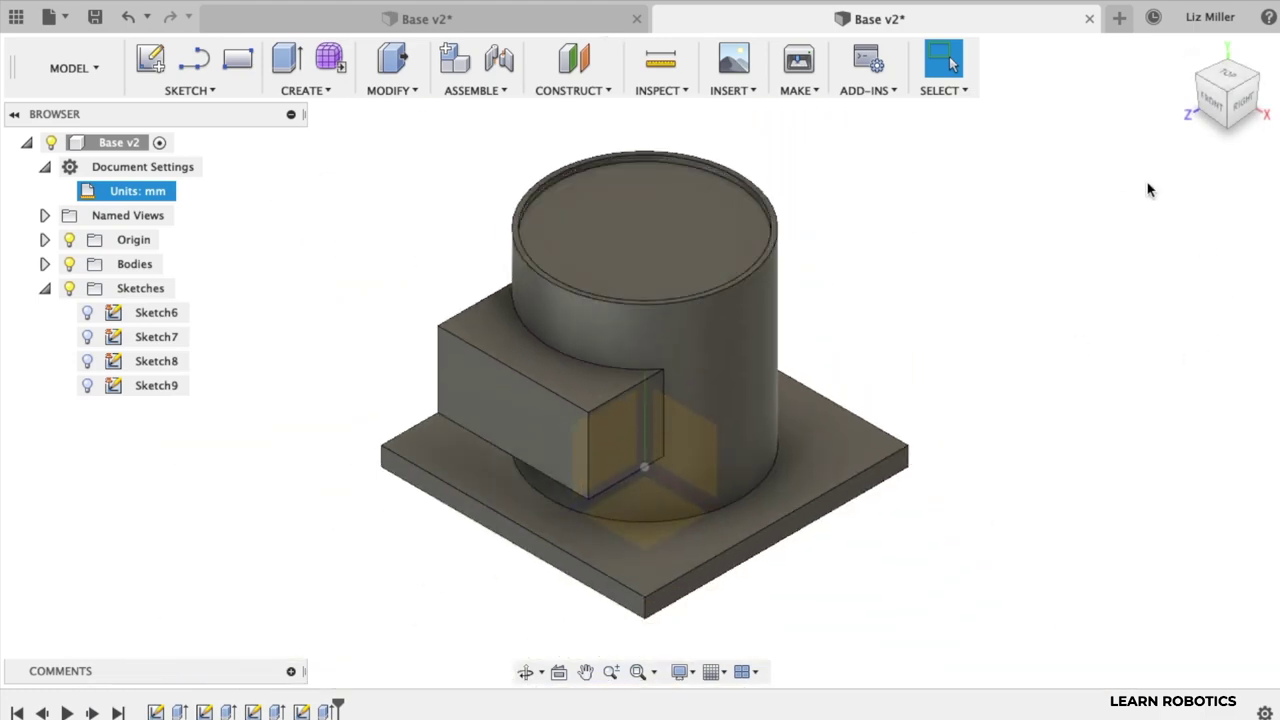
mouse_move(1148, 189)
shift+middle_down()
mouse_move(1170, 145)
mouse_move(1225, 165)
mouse_move(1277, 153)
mouse_move(1235, 130)
shift+middle_up()
click(1227, 90)
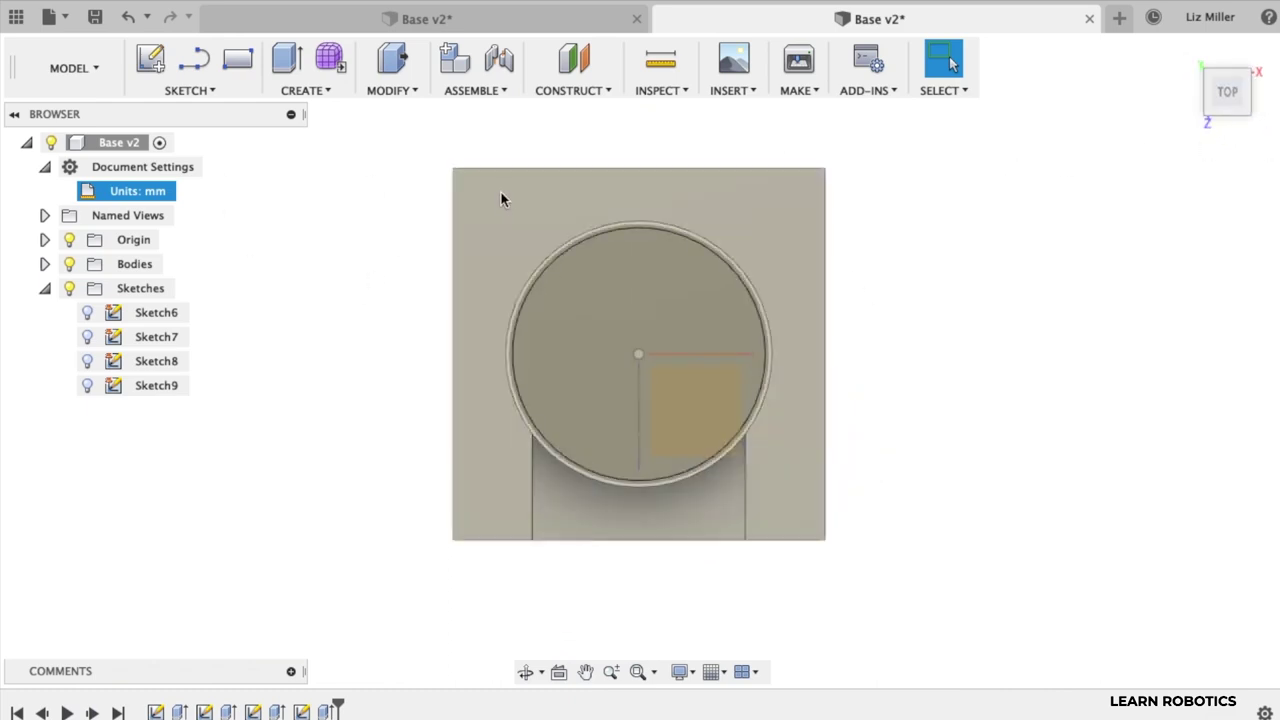
Start a sketch on the plate's top face and place points near its corners
click(505, 199)
click(152, 58)
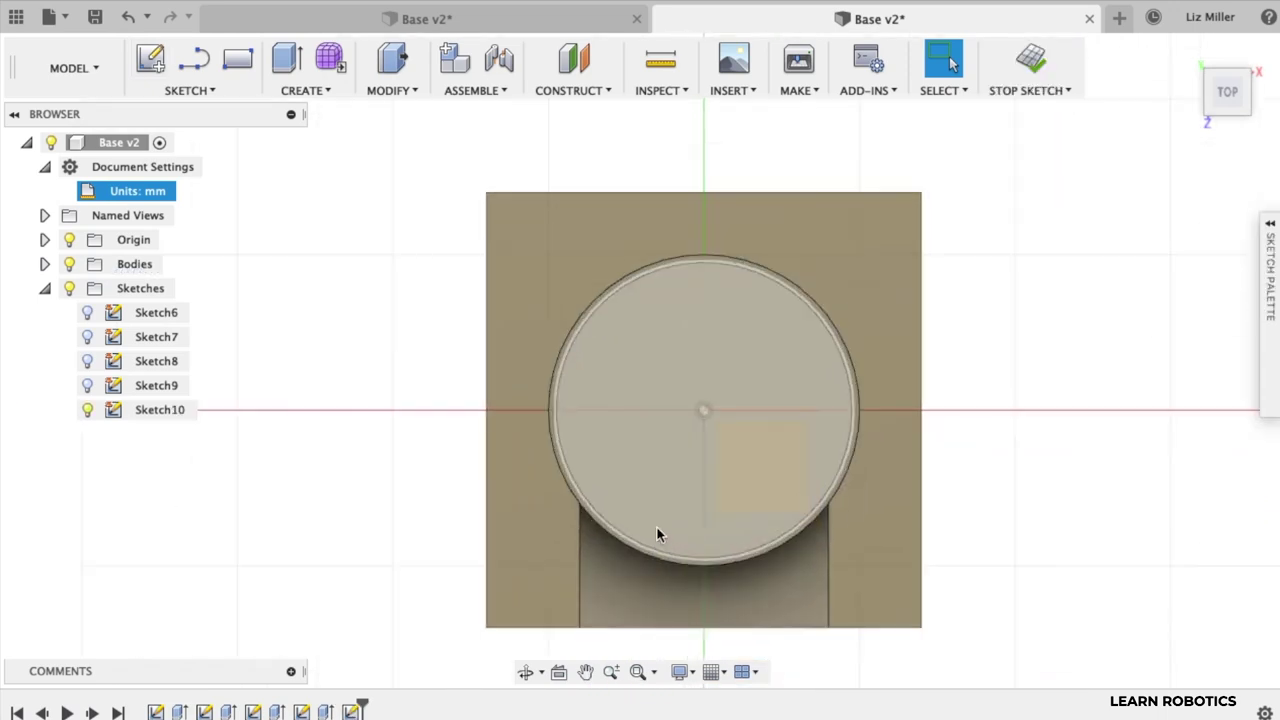
text(sp)
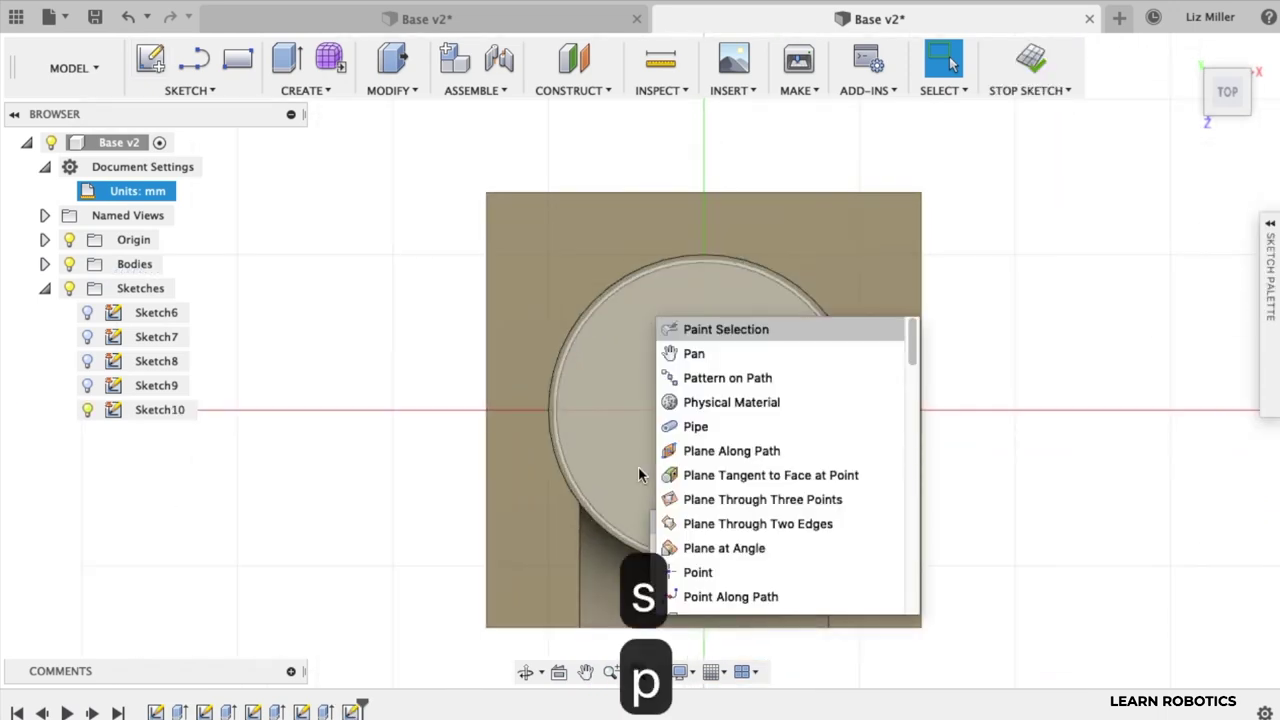
text(oint)
click(769, 330)
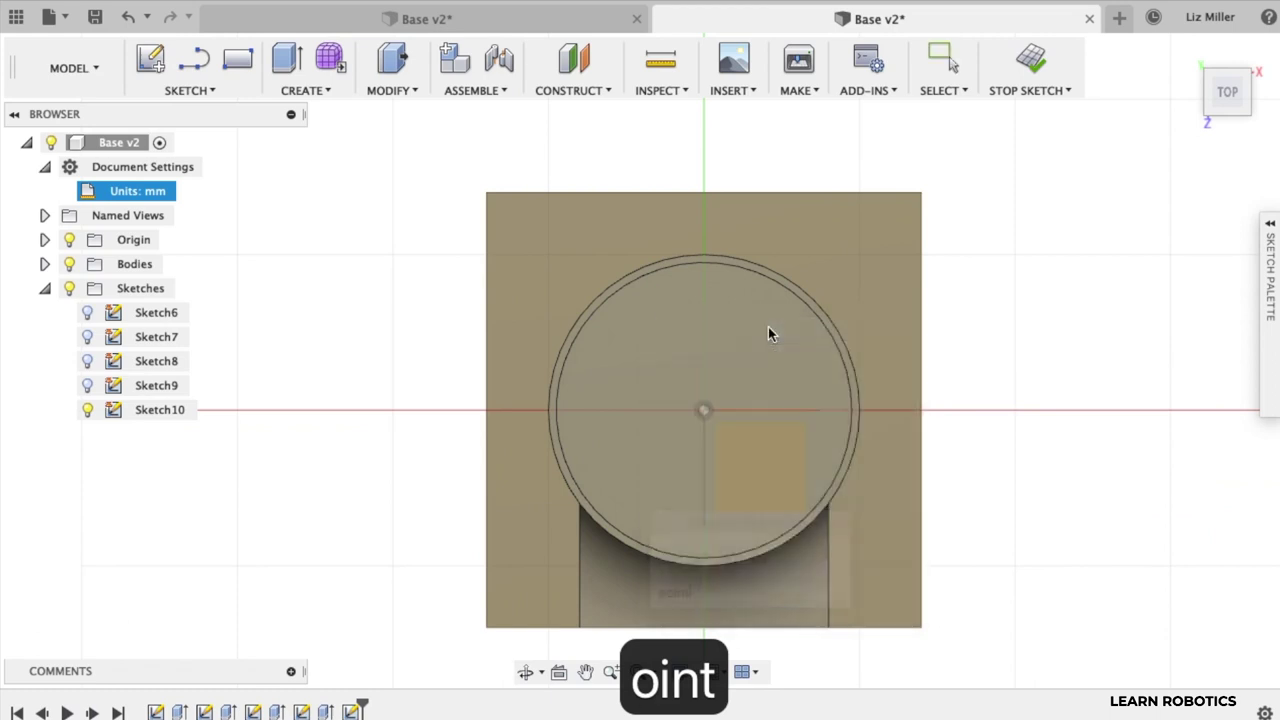
click(537, 235)
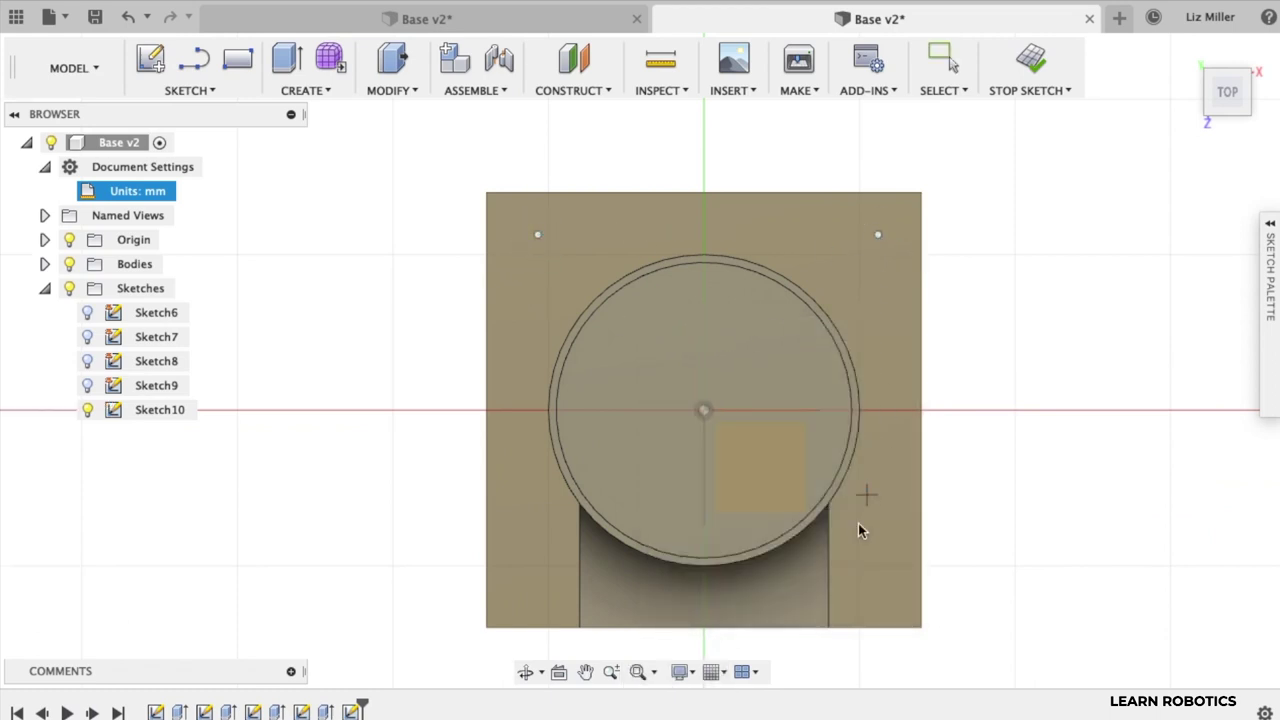
click(876, 593)
click(526, 592)
key(Escape)
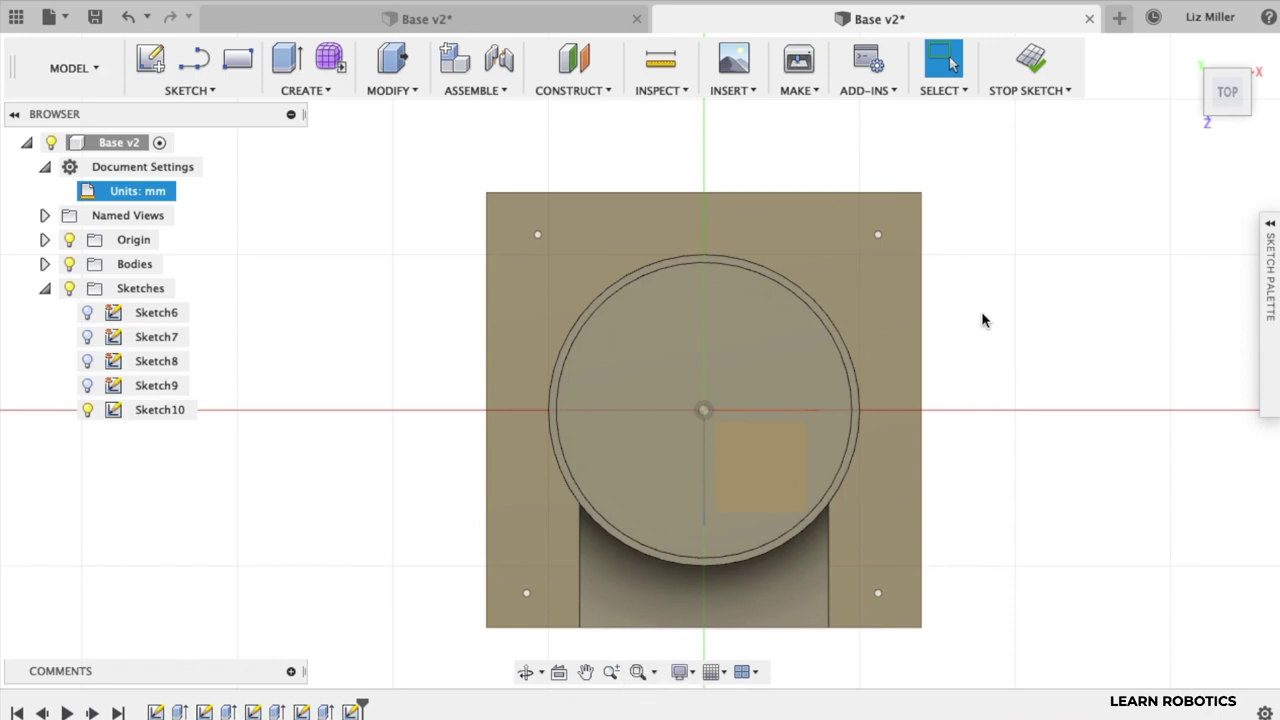
Dimension the corner points 20 mm from the plate's adjacent edges
key(d)
click(537, 235)
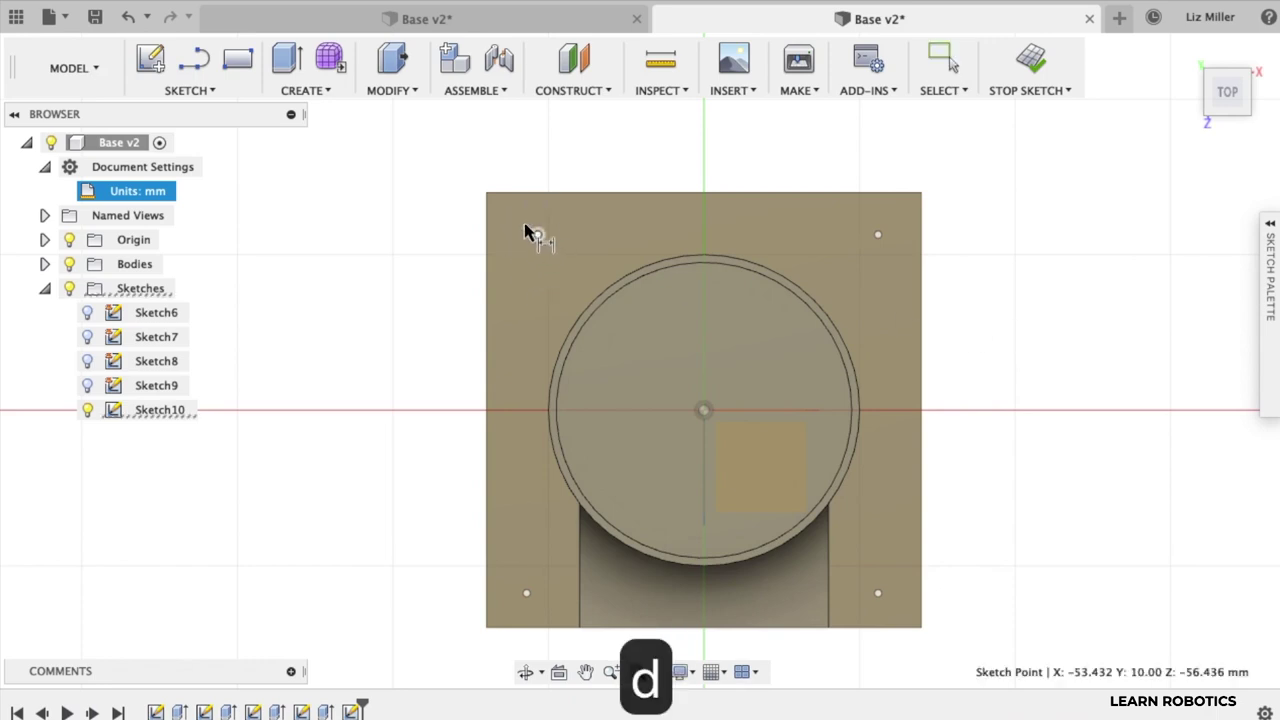
click(487, 193)
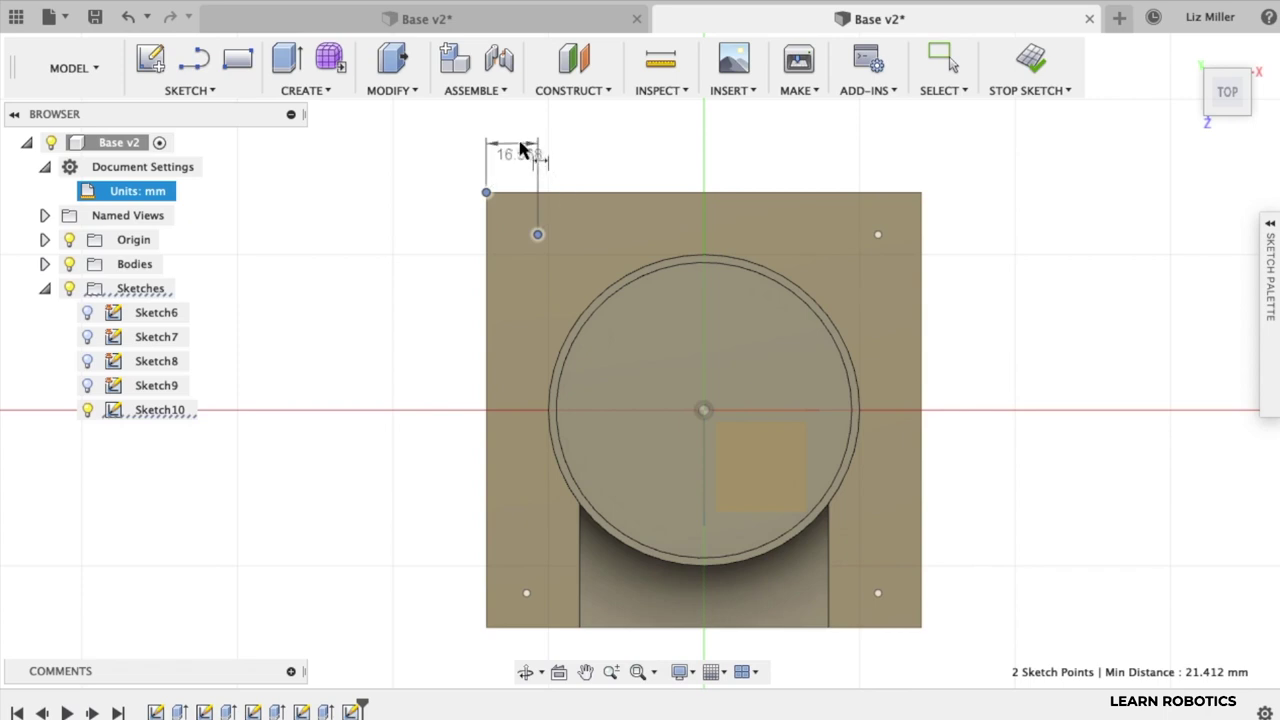
click(515, 145)
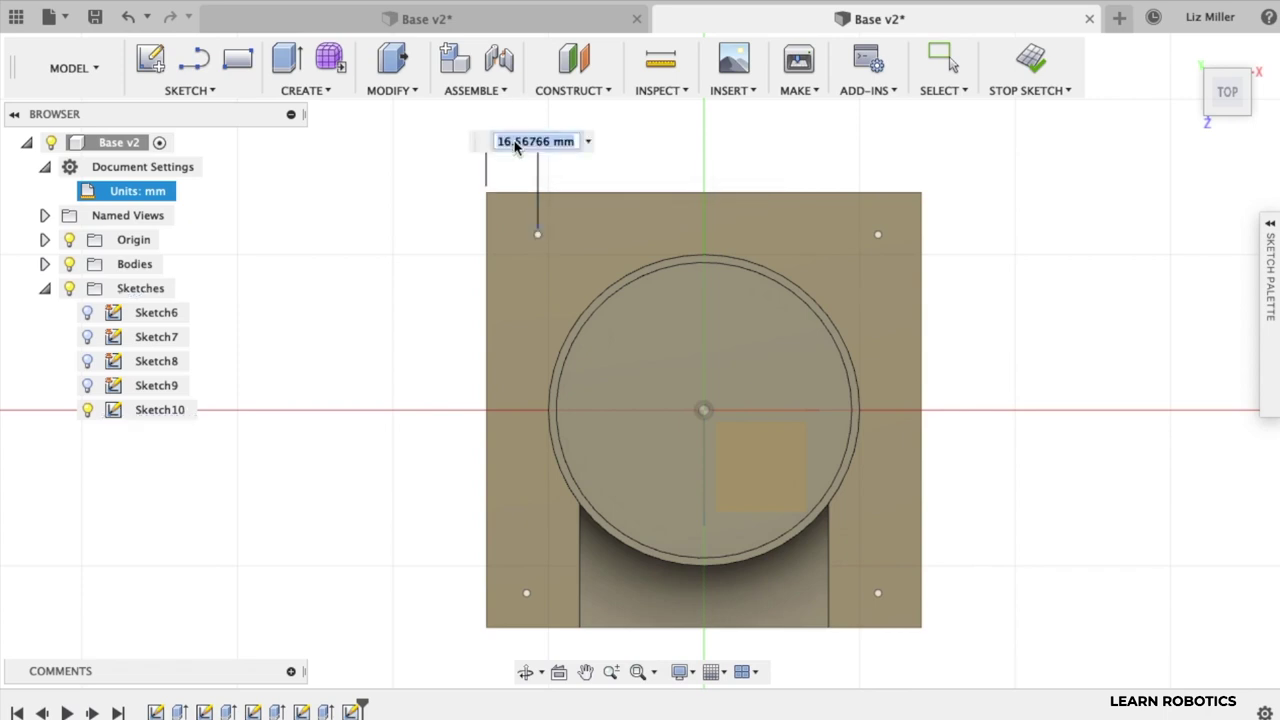
text(20)
key(Return)
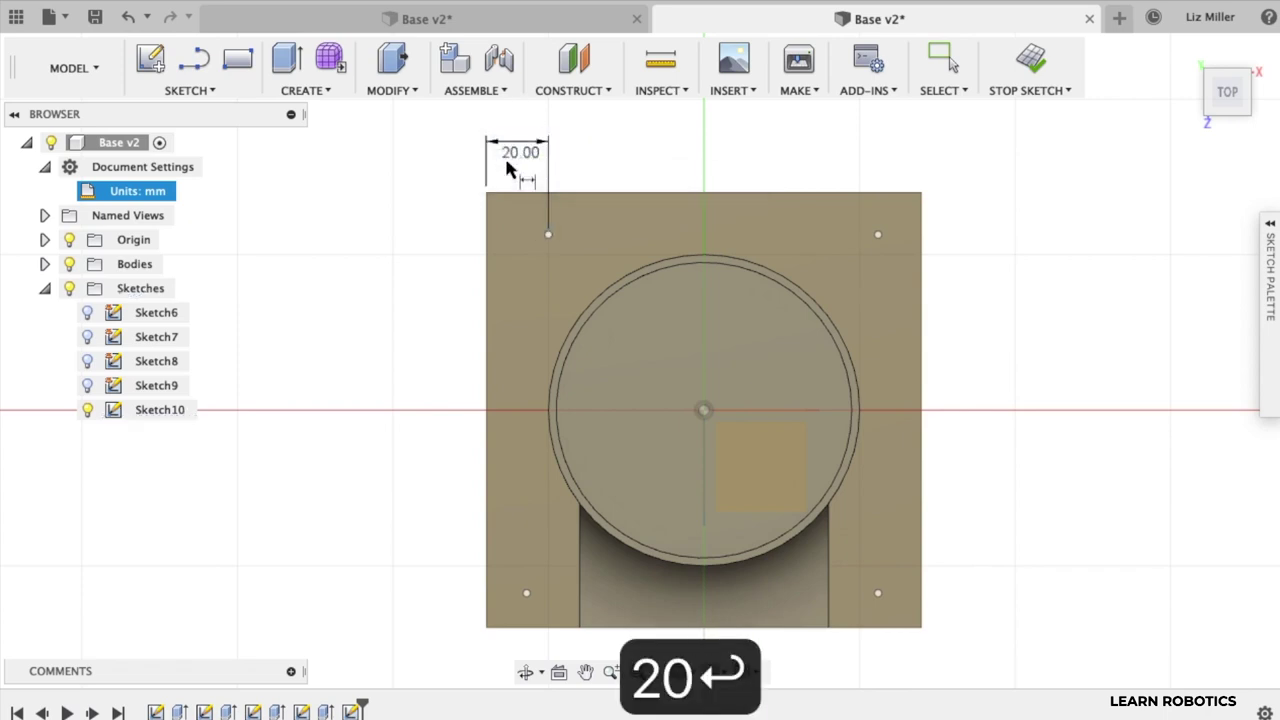
click(487, 192)
click(548, 234)
click(437, 222)
text(20)
key(Return)
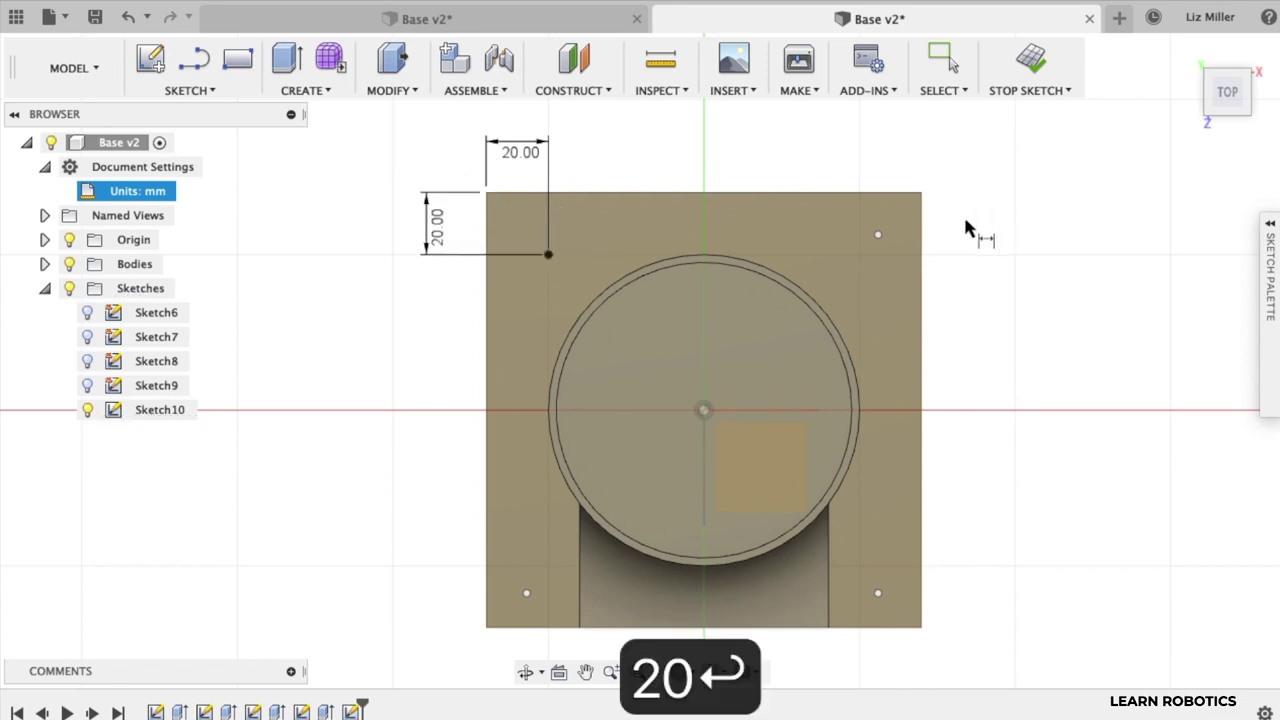
click(878, 235)
click(921, 192)
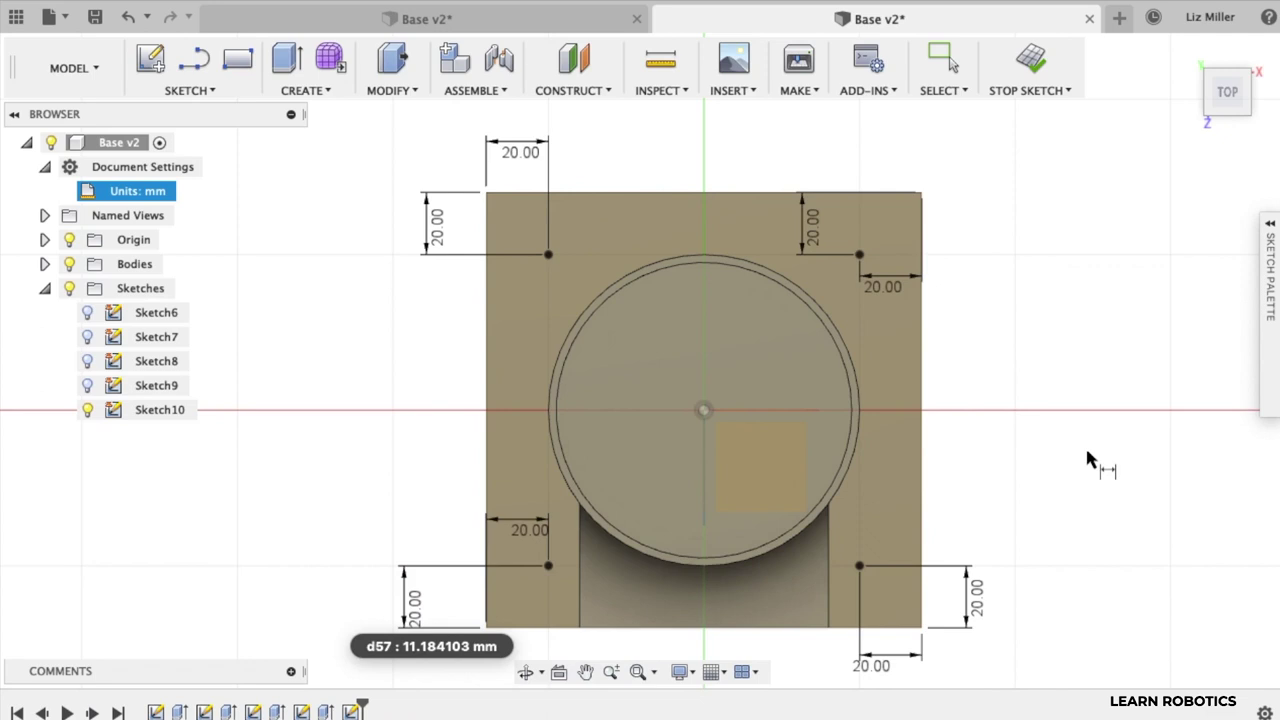
Finish the sketch and add 4.5 mm counterbored holes at the four corner points
click(1030, 60)
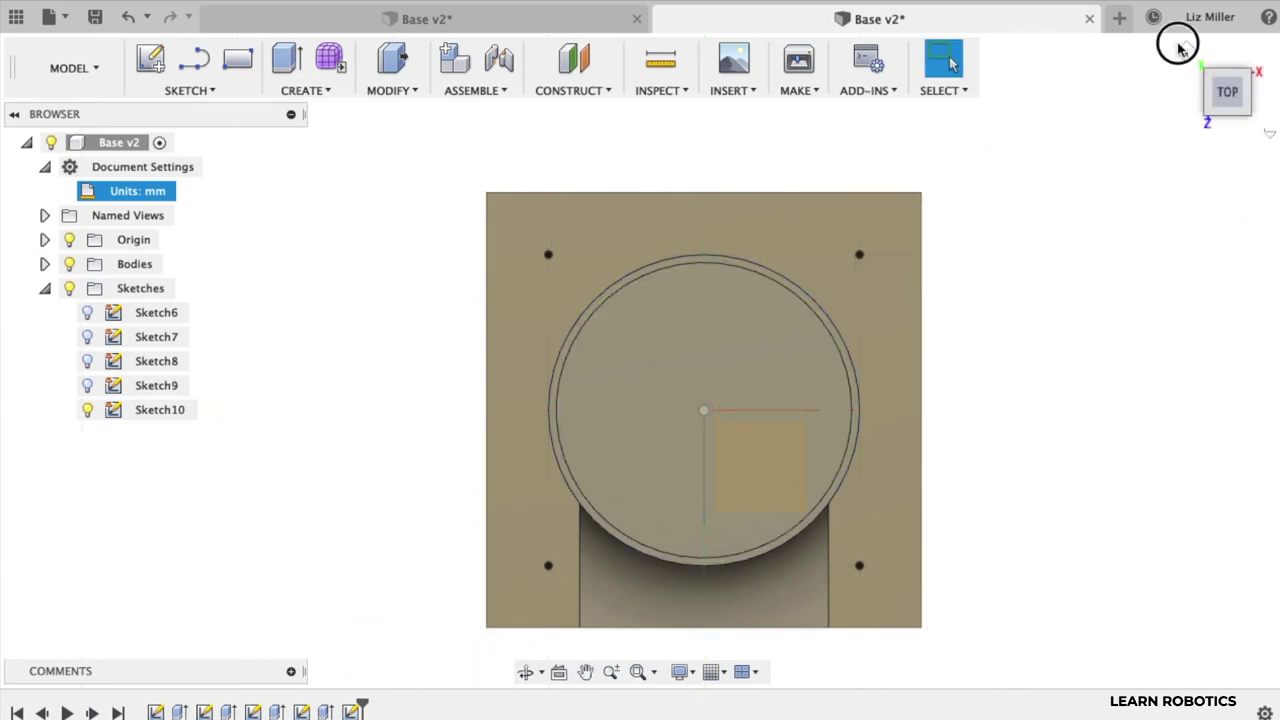
click(1187, 53)
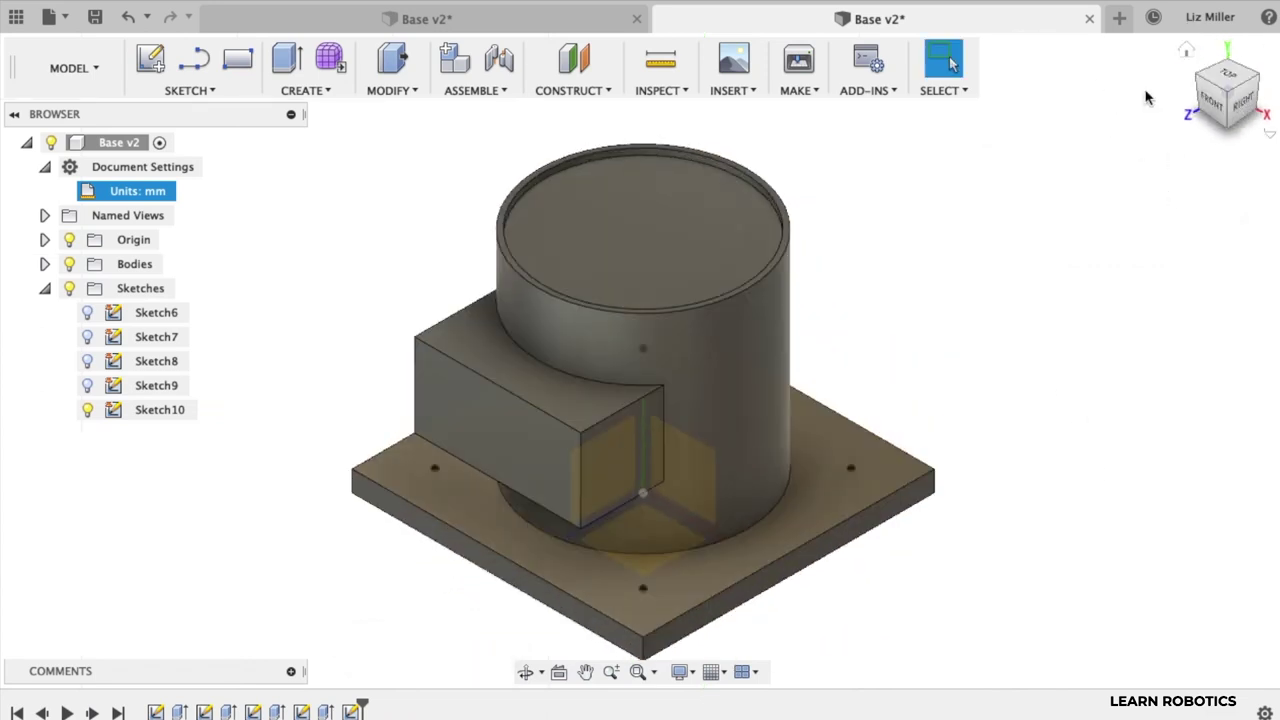
scroll(846, 570, up, 3)
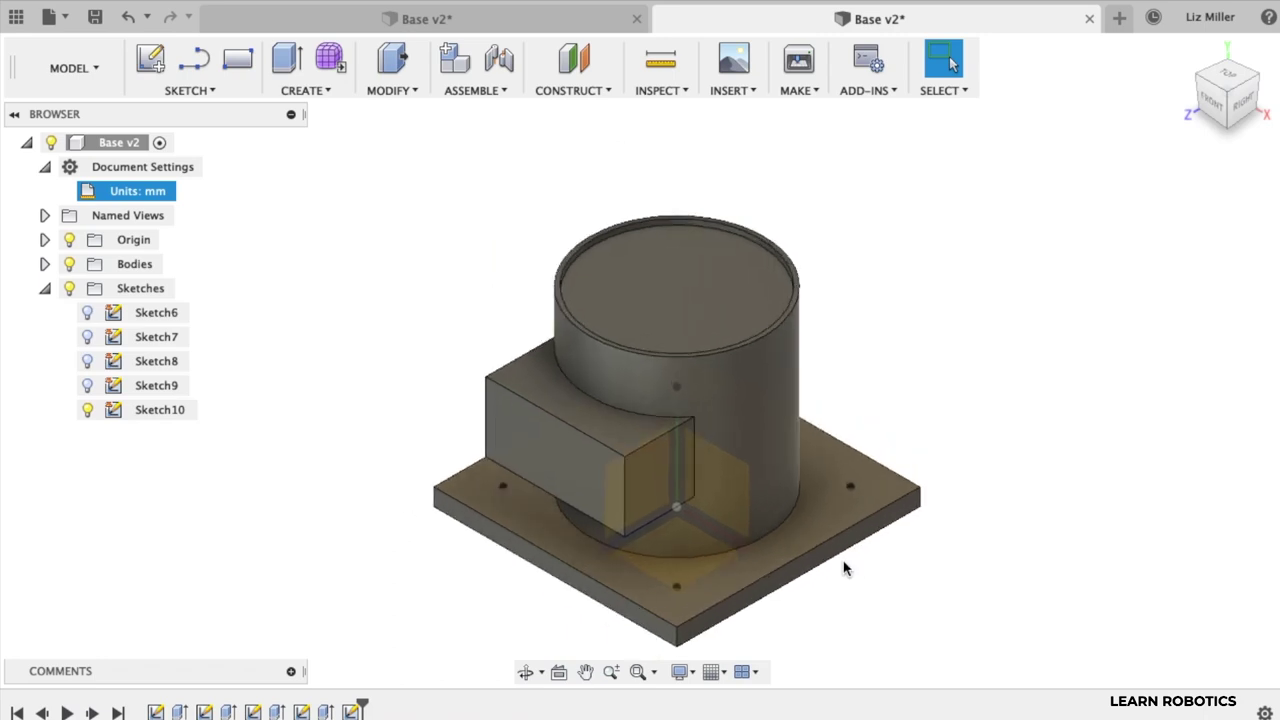
key(h)
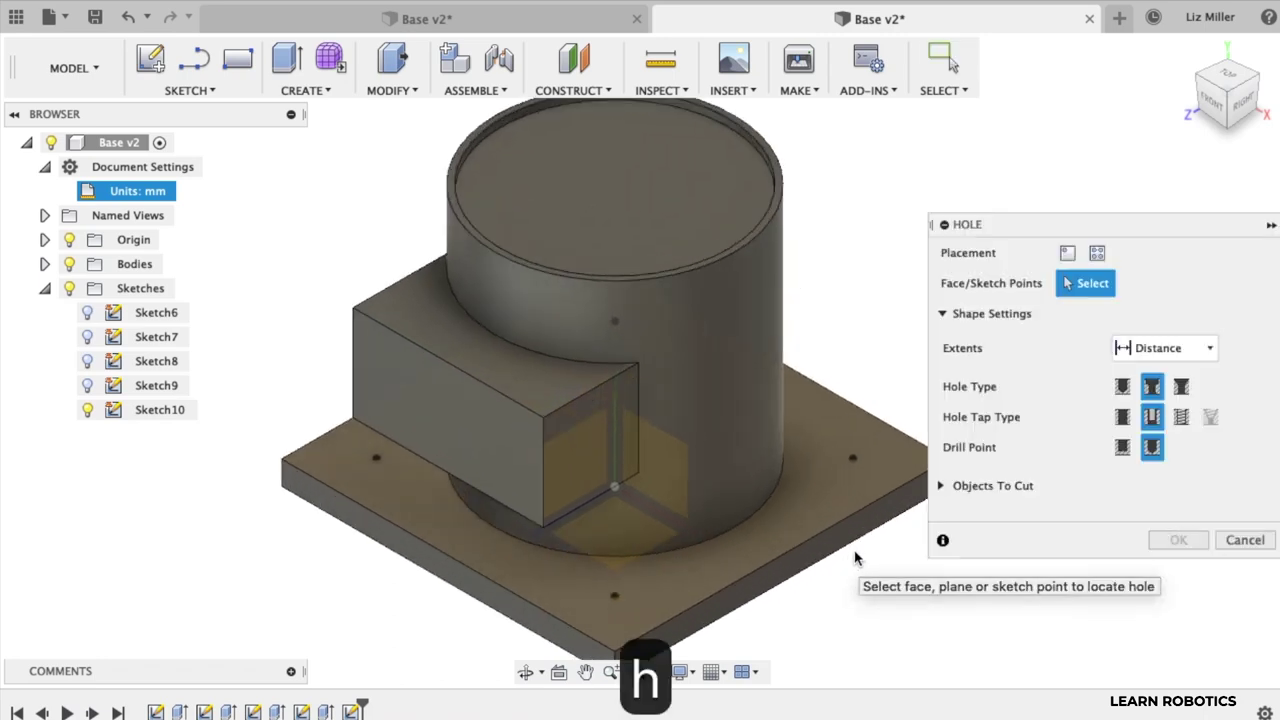
click(1099, 253)
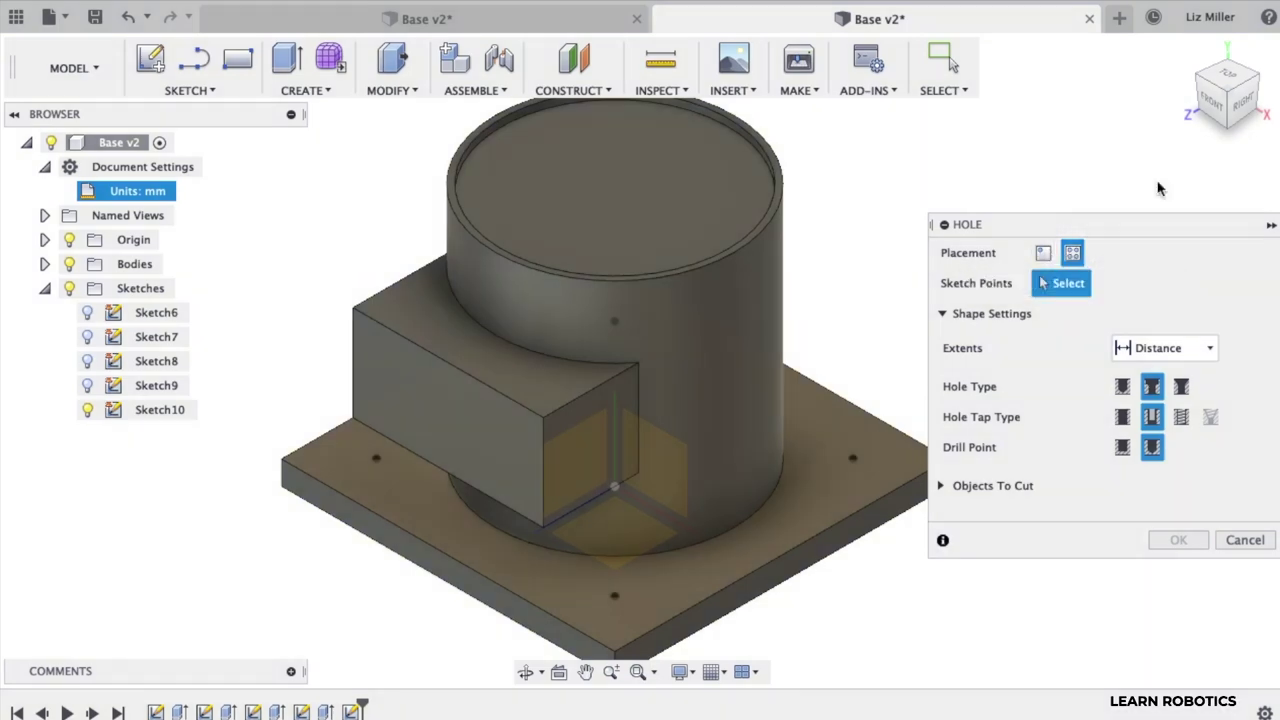
click(1226, 76)
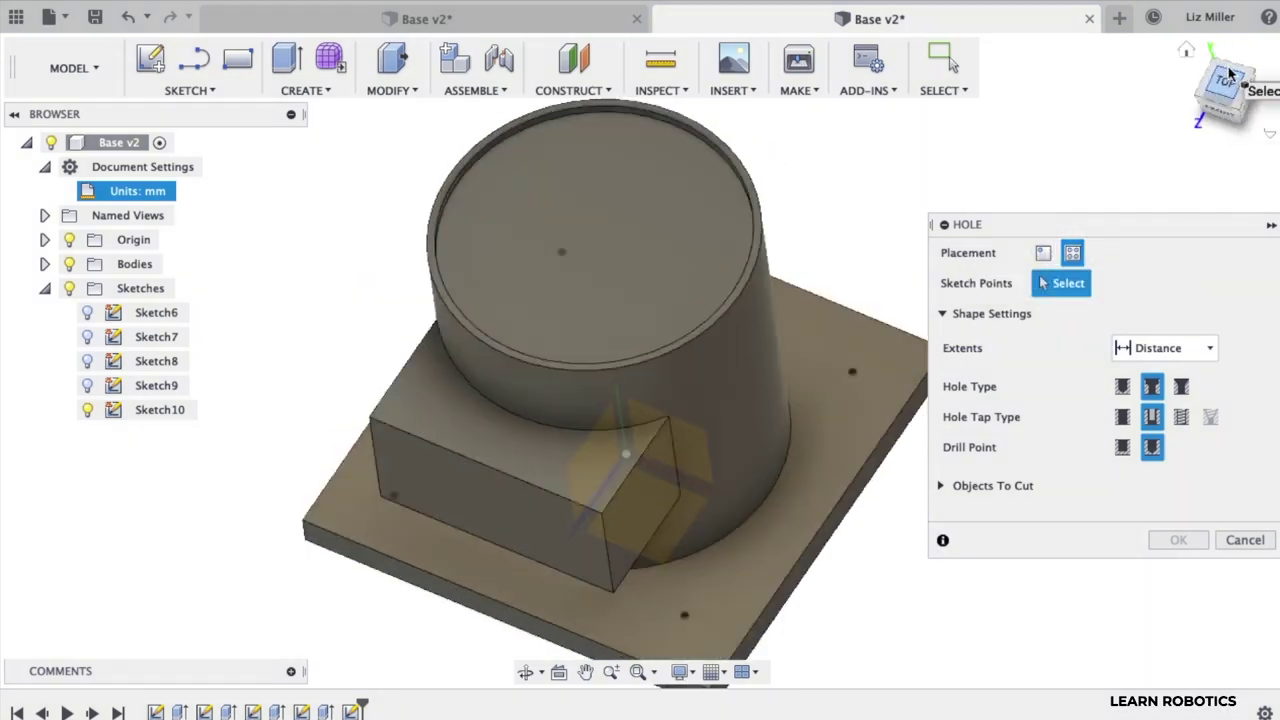
click(442, 200)
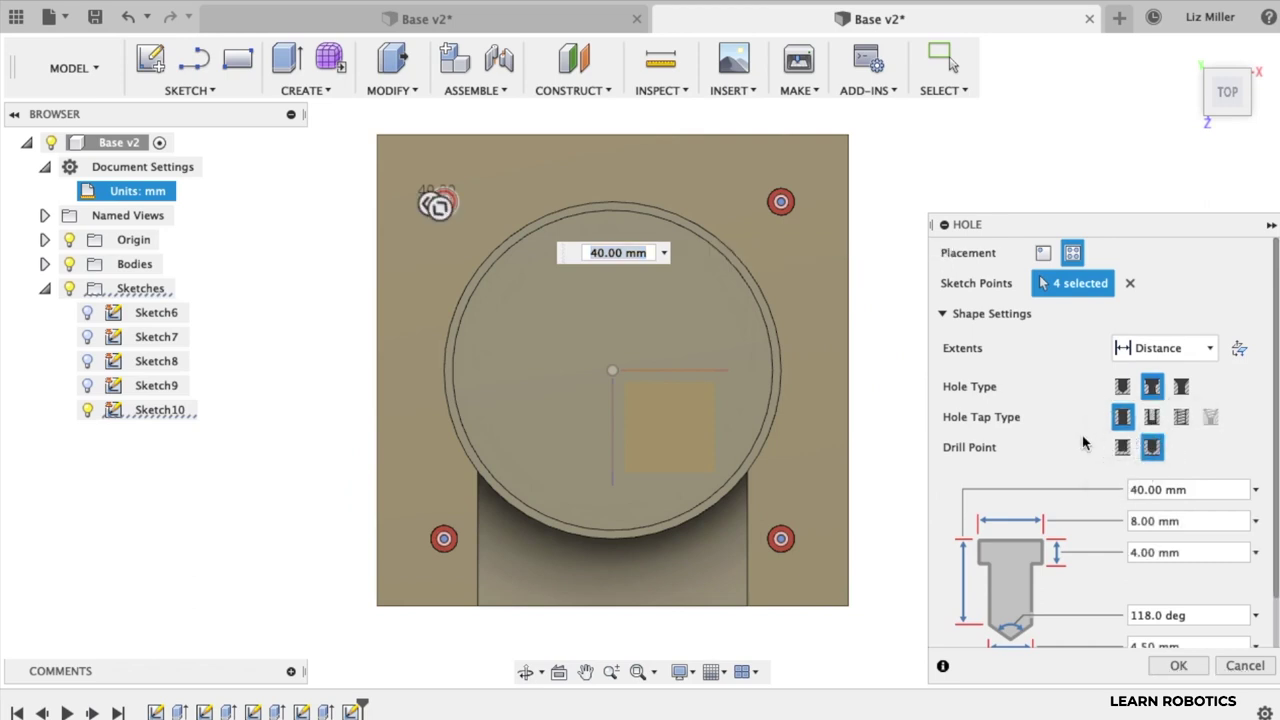
scroll(1140, 560, down, 2)
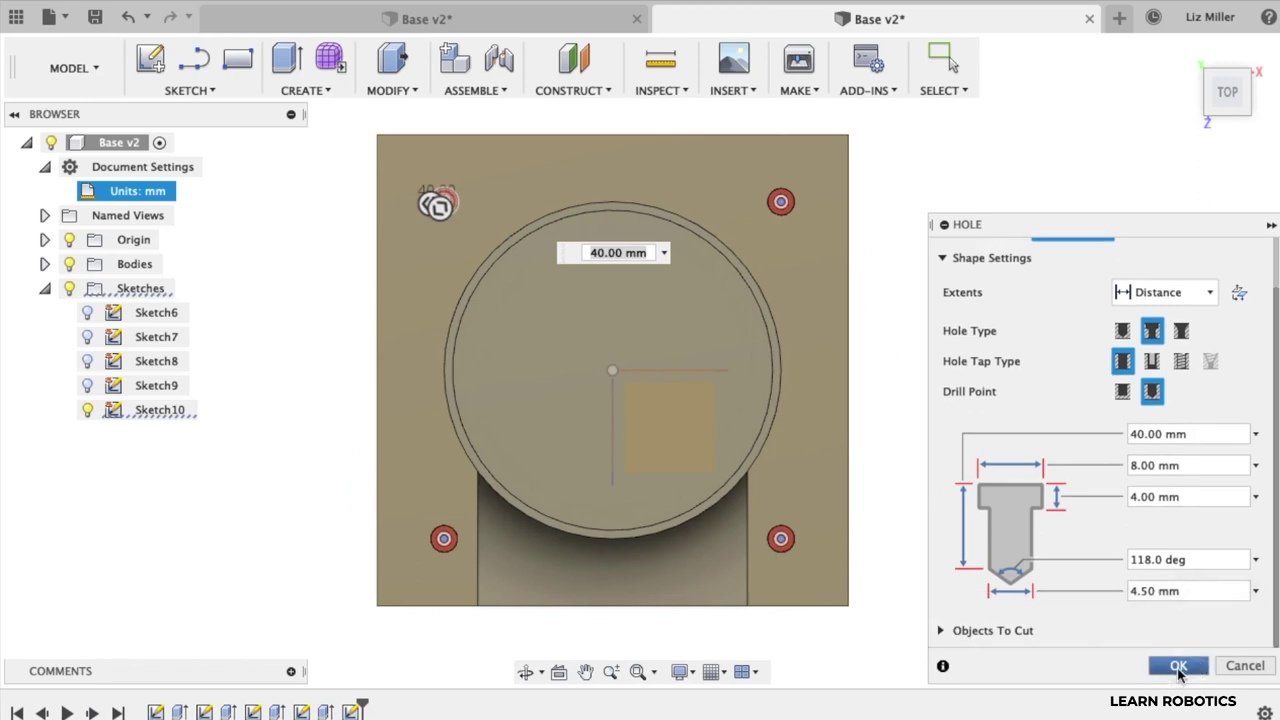
click(1178, 666)
click(1188, 46)
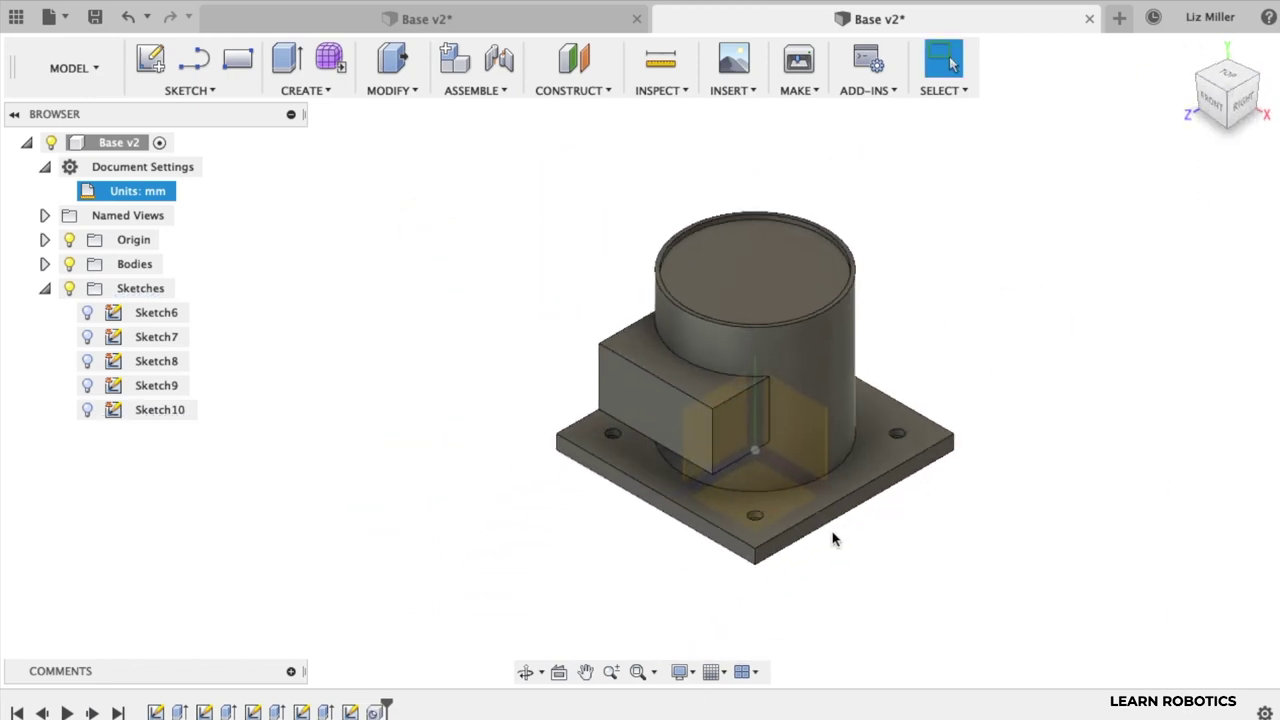
scroll(823, 537, up, 5)
scroll(821, 404, down, 5)
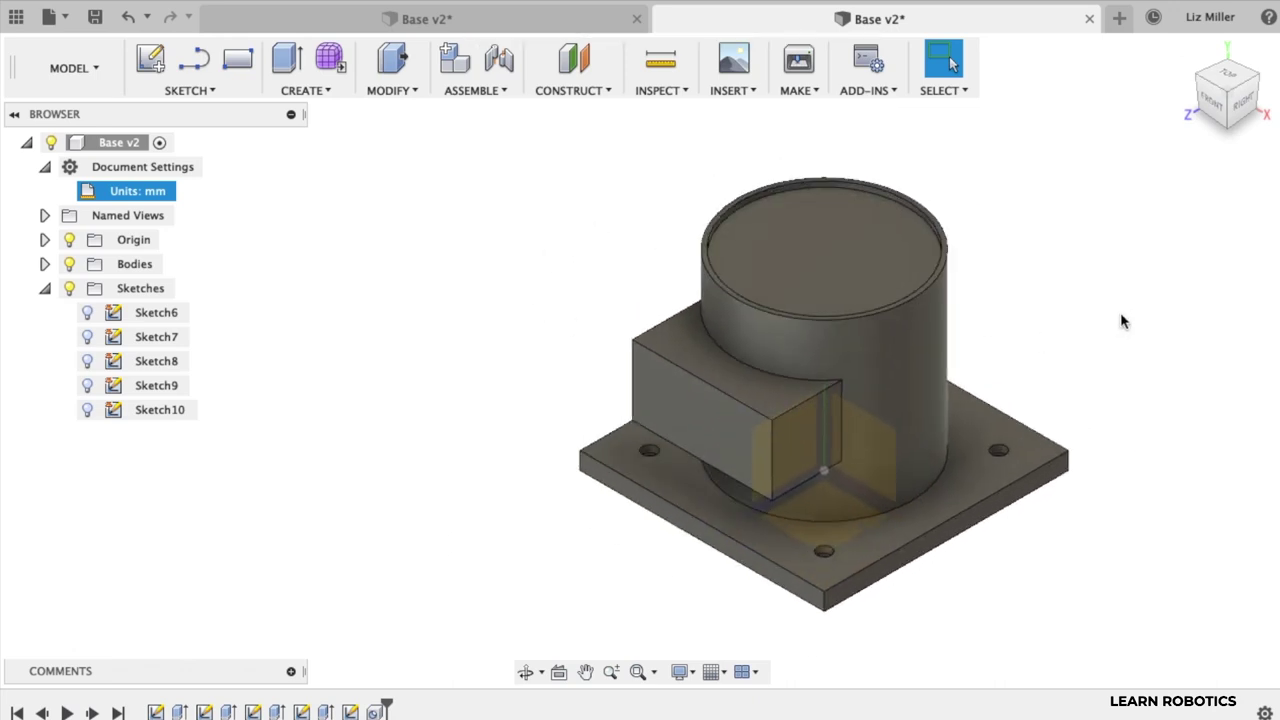
scroll(1125, 320, up, 3)
Fillet the plate's left, front, right and back vertical corner edges at 3 mm
key(f)
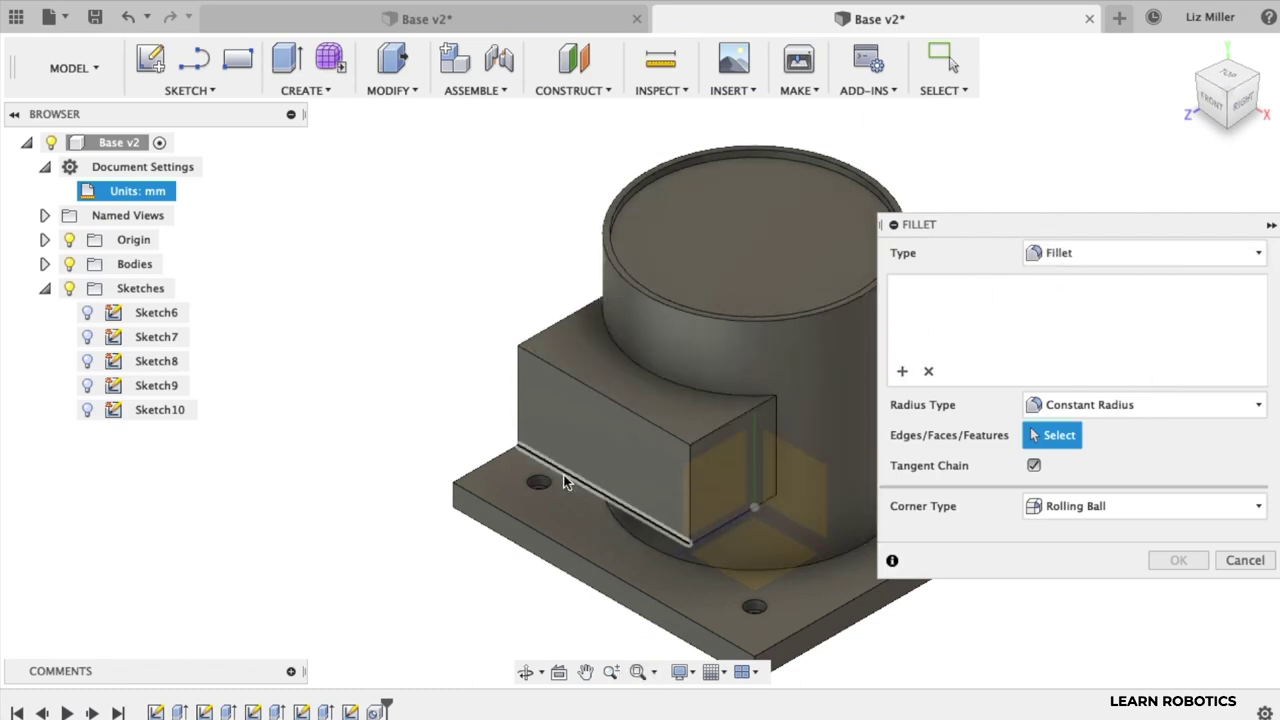
click(454, 500)
scroll(423, 386, down, 3)
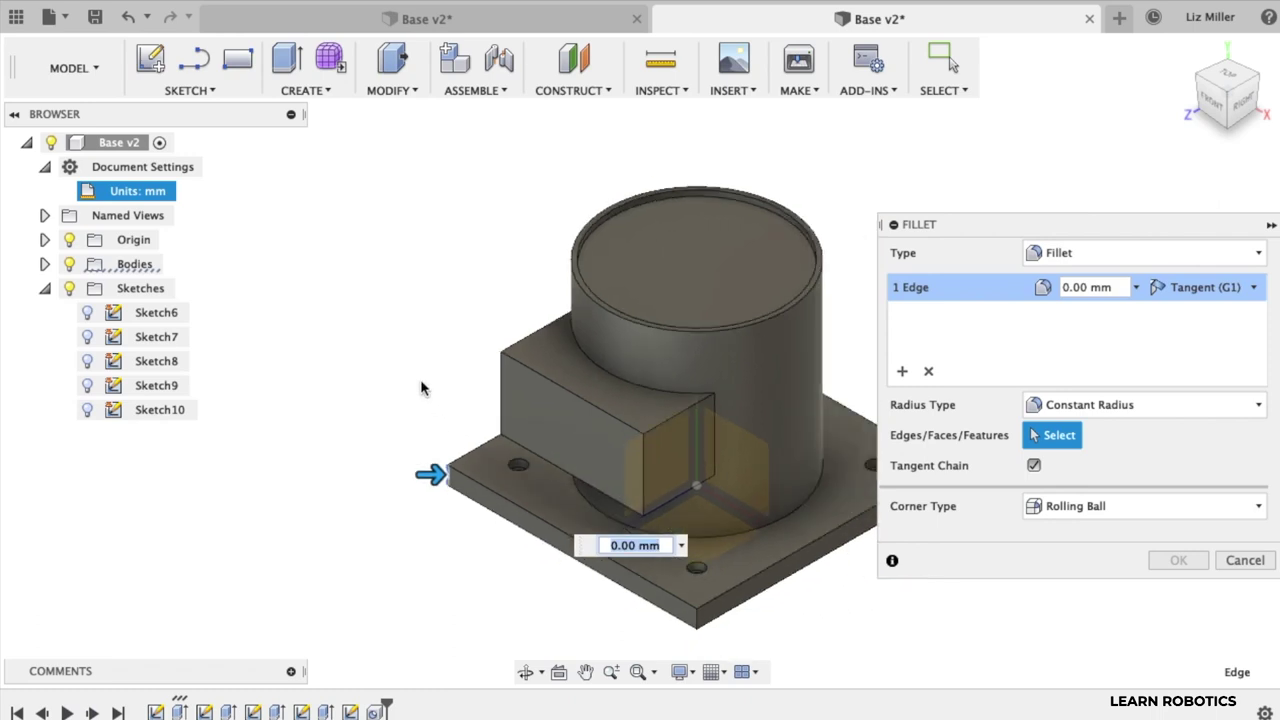
click(648, 578)
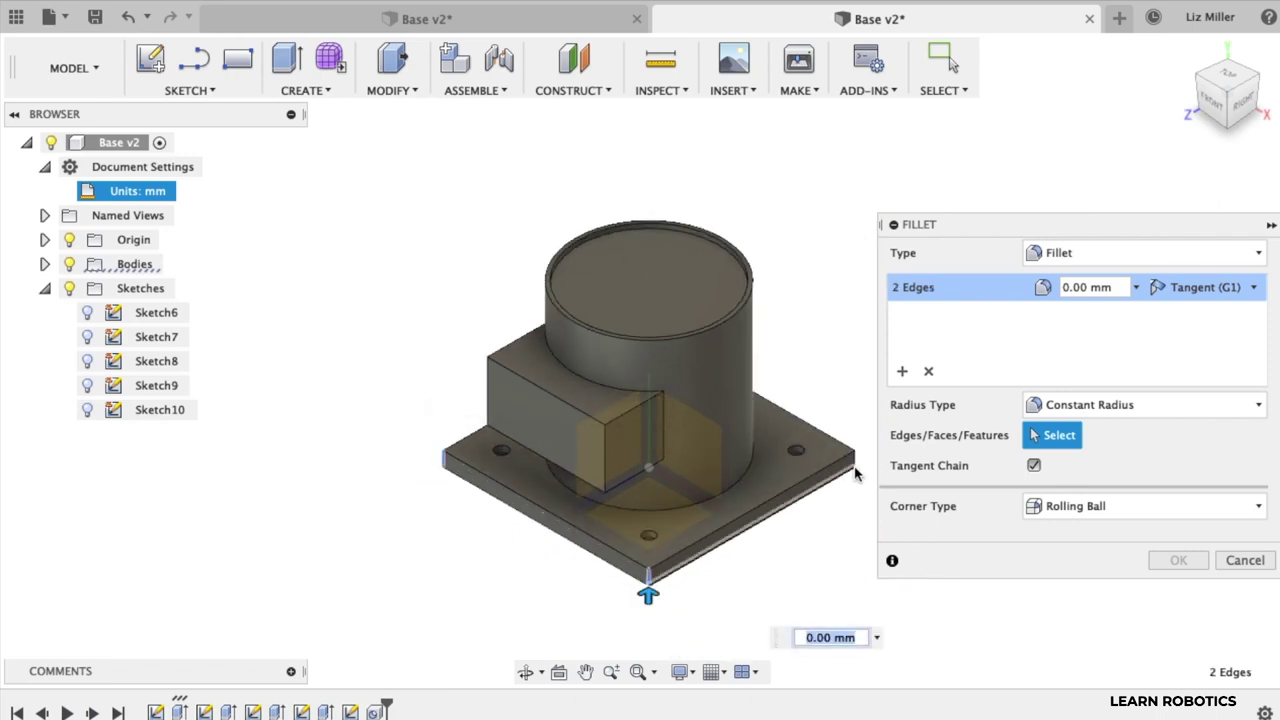
click(860, 466)
shift+middle_drag(865, 467, 780, 436)
click(632, 570)
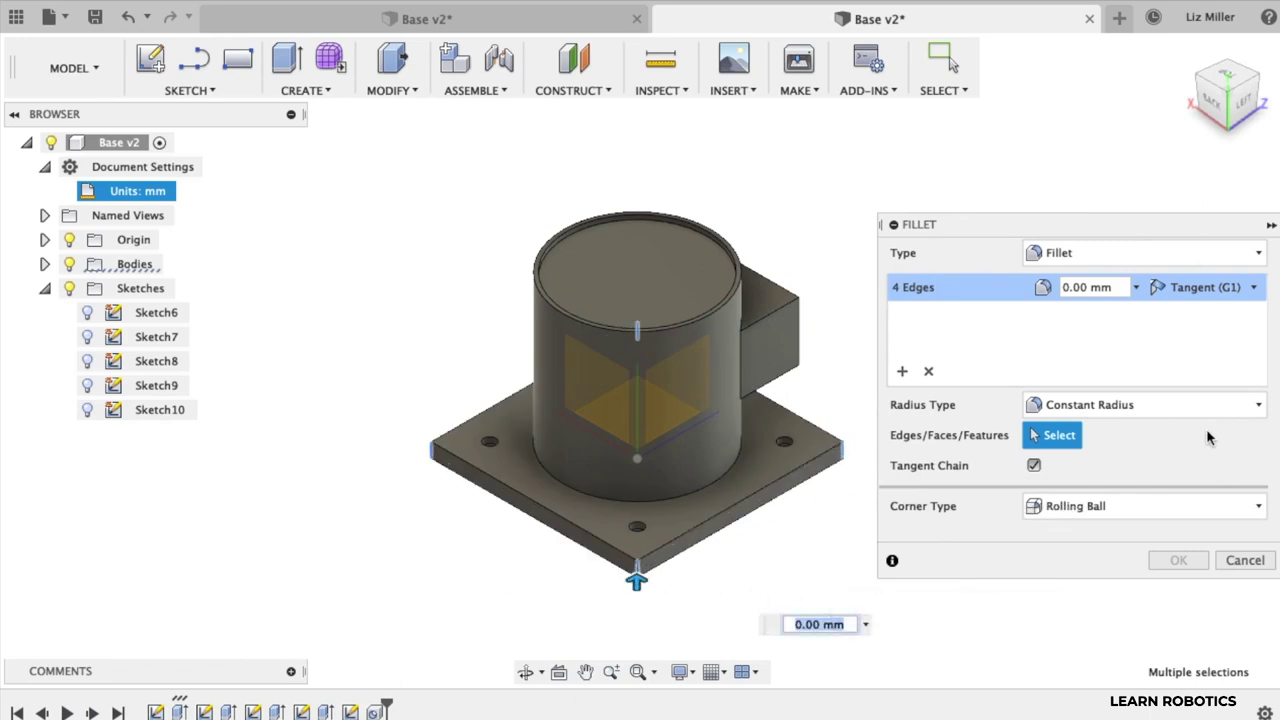
click(1075, 287)
text(3)
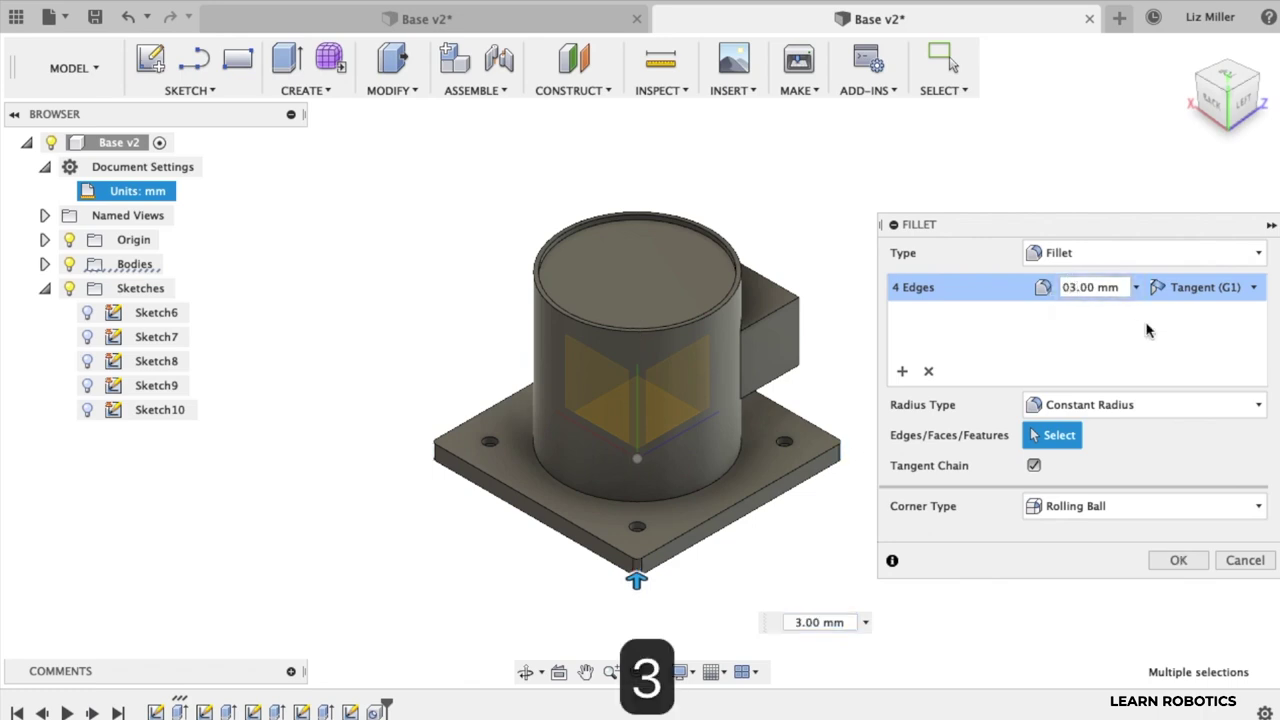
click(1178, 560)
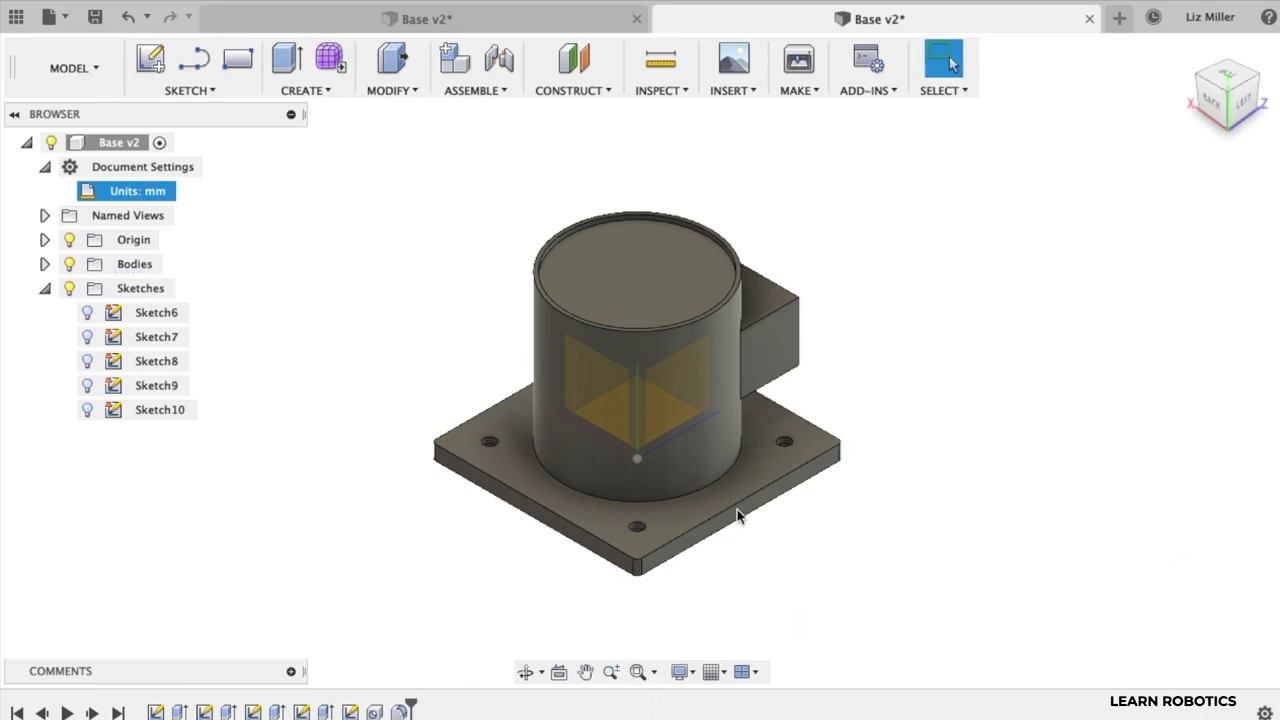
Fillet the four vertical edges of the side box with a 5 mm radius
mouse_move(1236, 158)
drag(1236, 130, 820, 120)
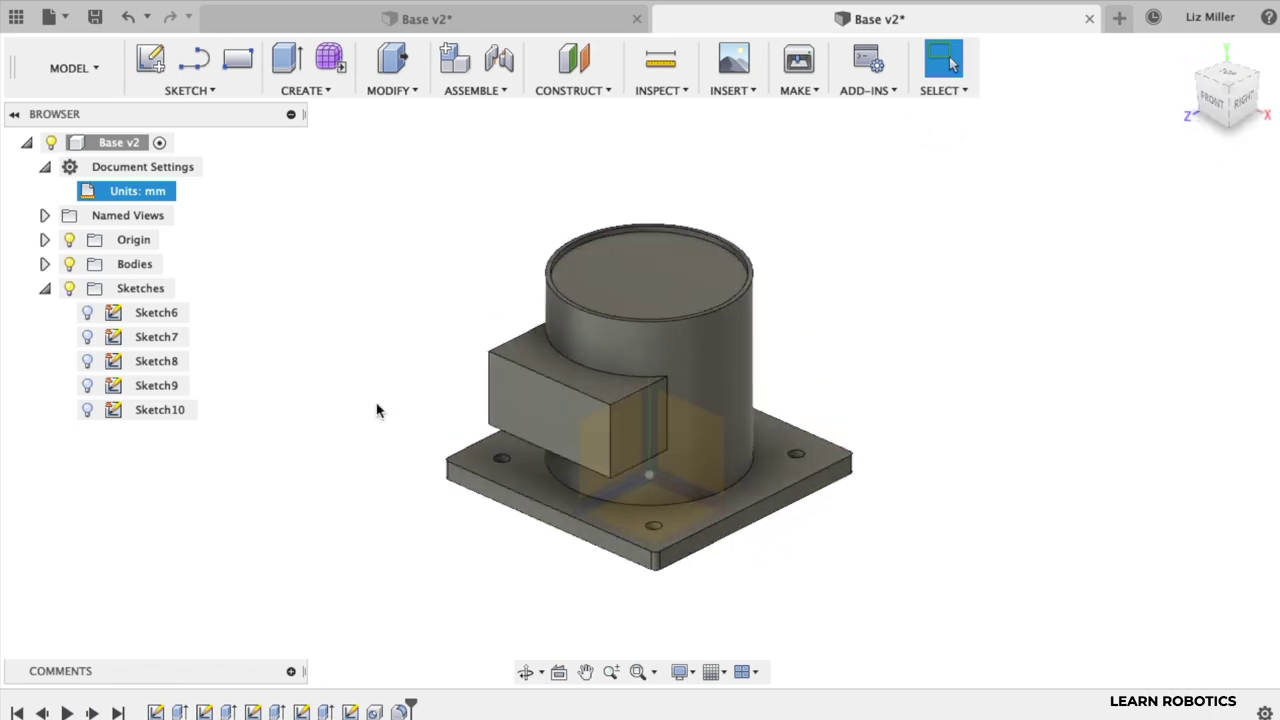
click(608, 447)
key(f)
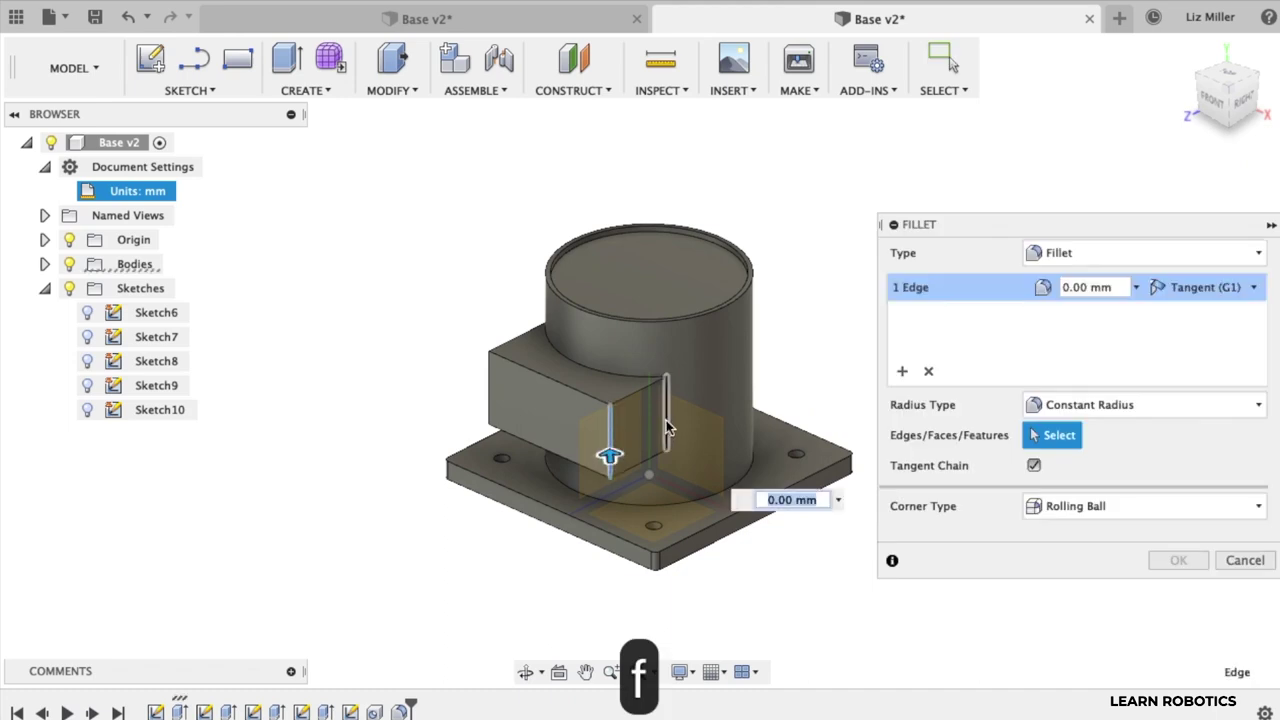
click(666, 420)
drag(1203, 92, 1258, 92)
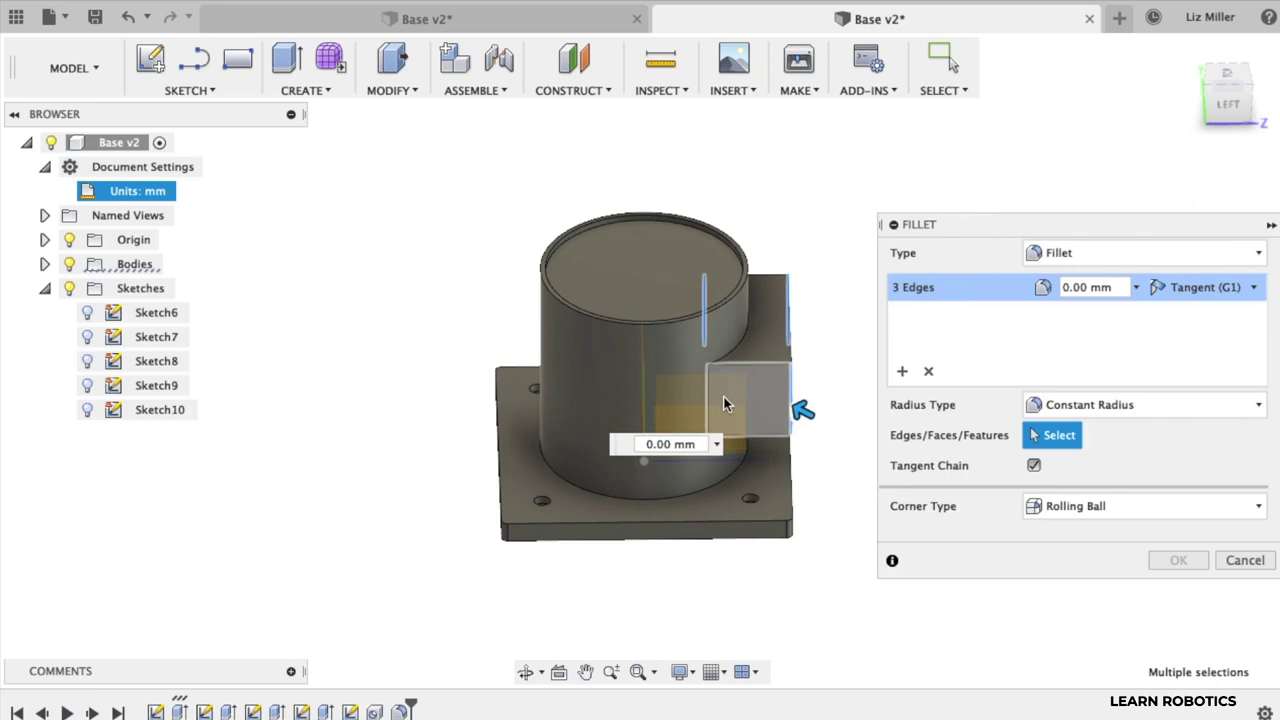
click(709, 400)
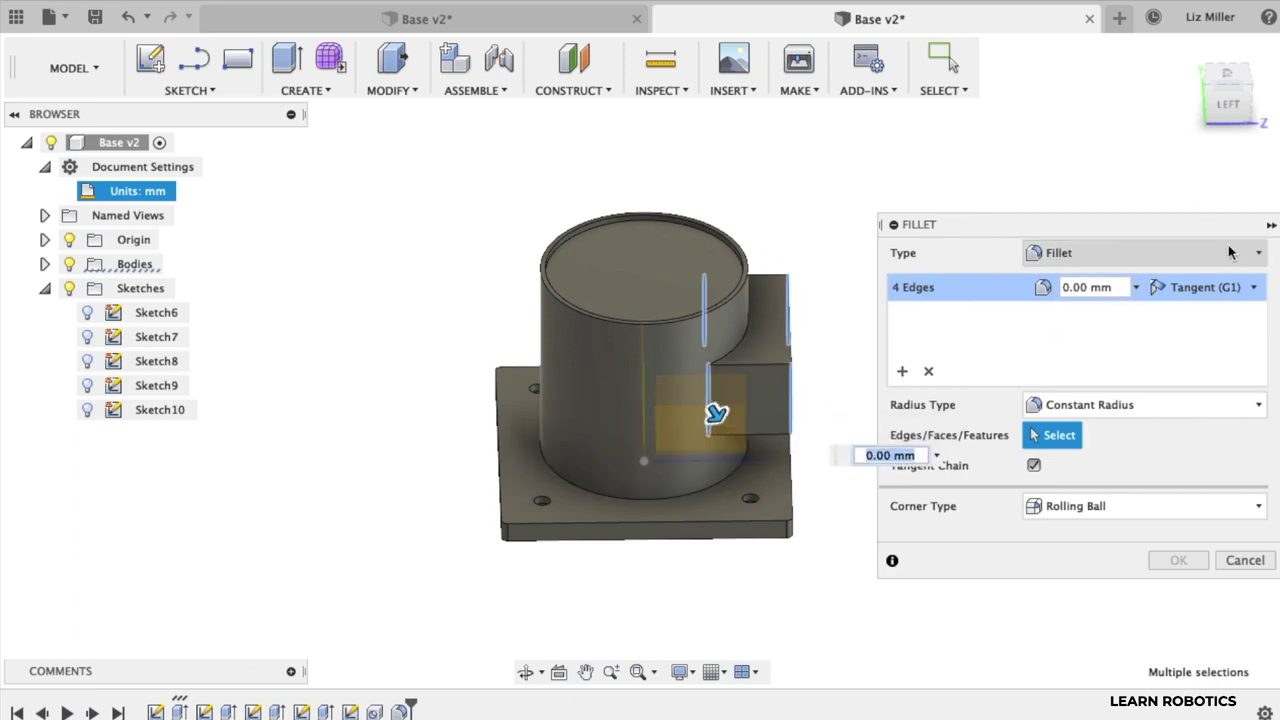
click(1066, 287)
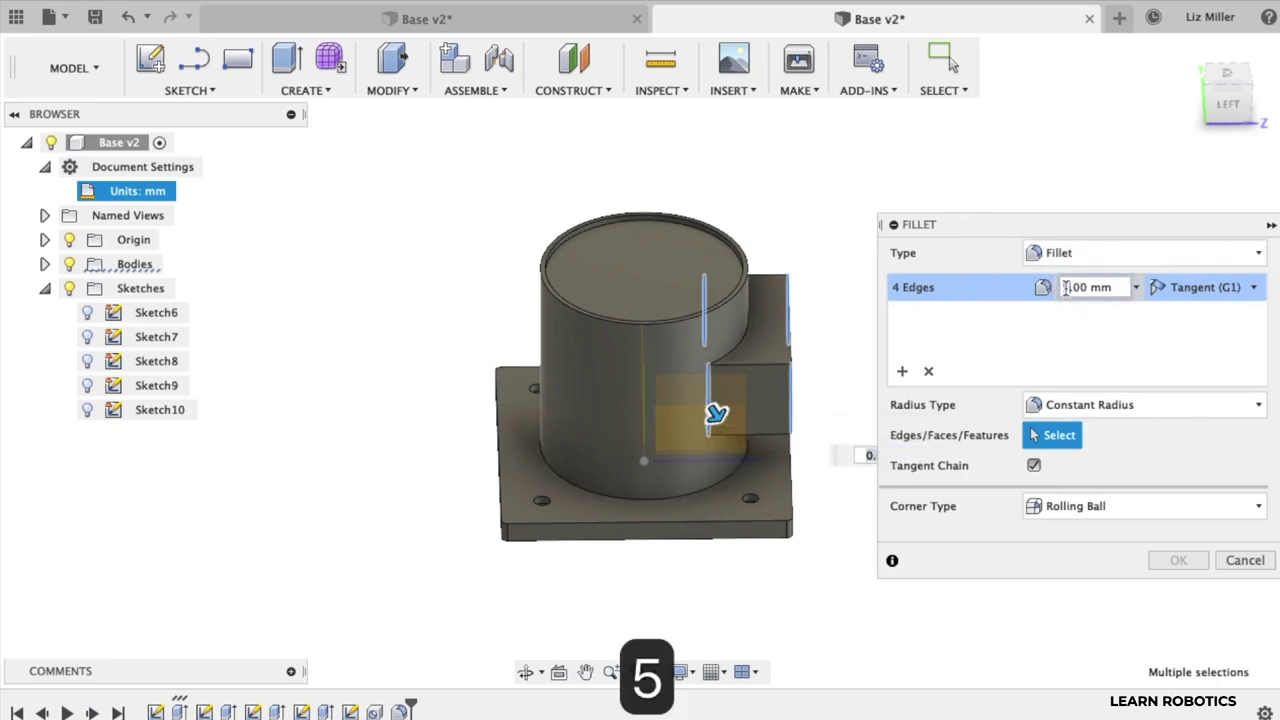
text(5)
click(1176, 559)
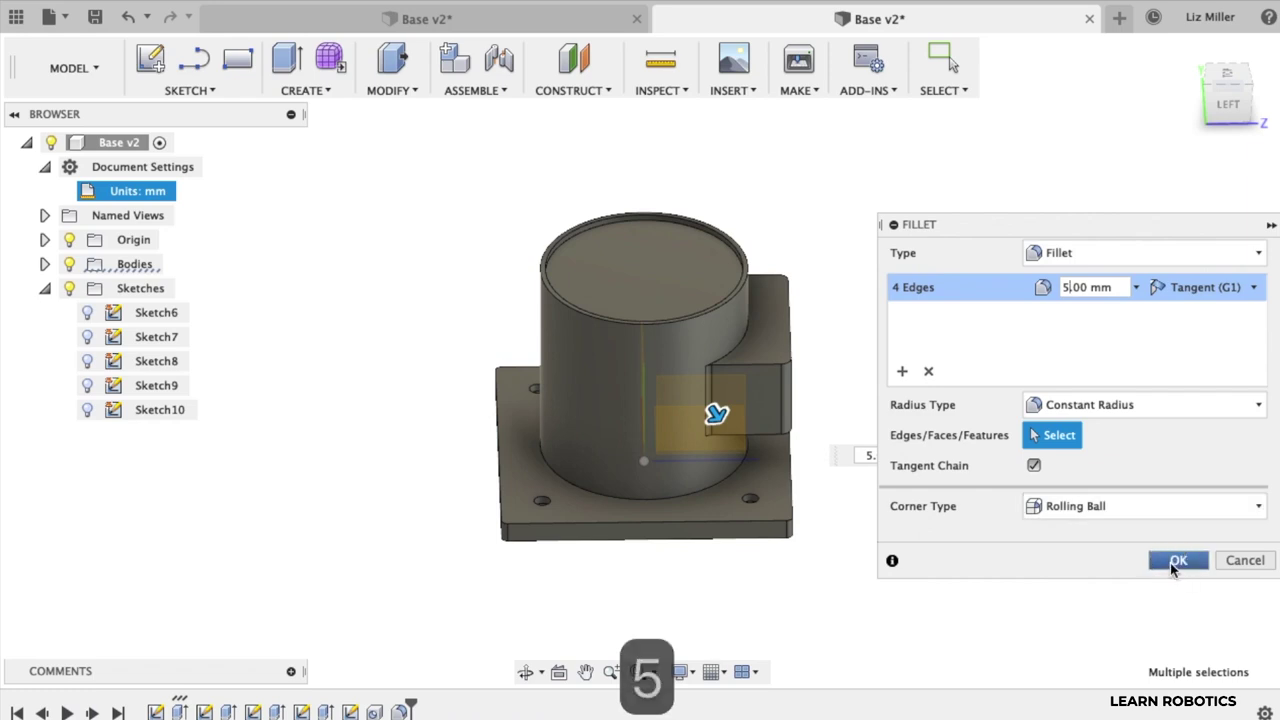
mouse_move(1230, 100)
shift+middle_down()
mouse_move(1123, 103)
mouse_move(1106, 83)
mouse_move(1143, 106)
mouse_move(1103, 123)
mouse_move(1120, 120)
shift+middle_up()
After checking the other Base v2 design, fillet the box's seven-edge outer chain at 5 mm
click(506, 20)
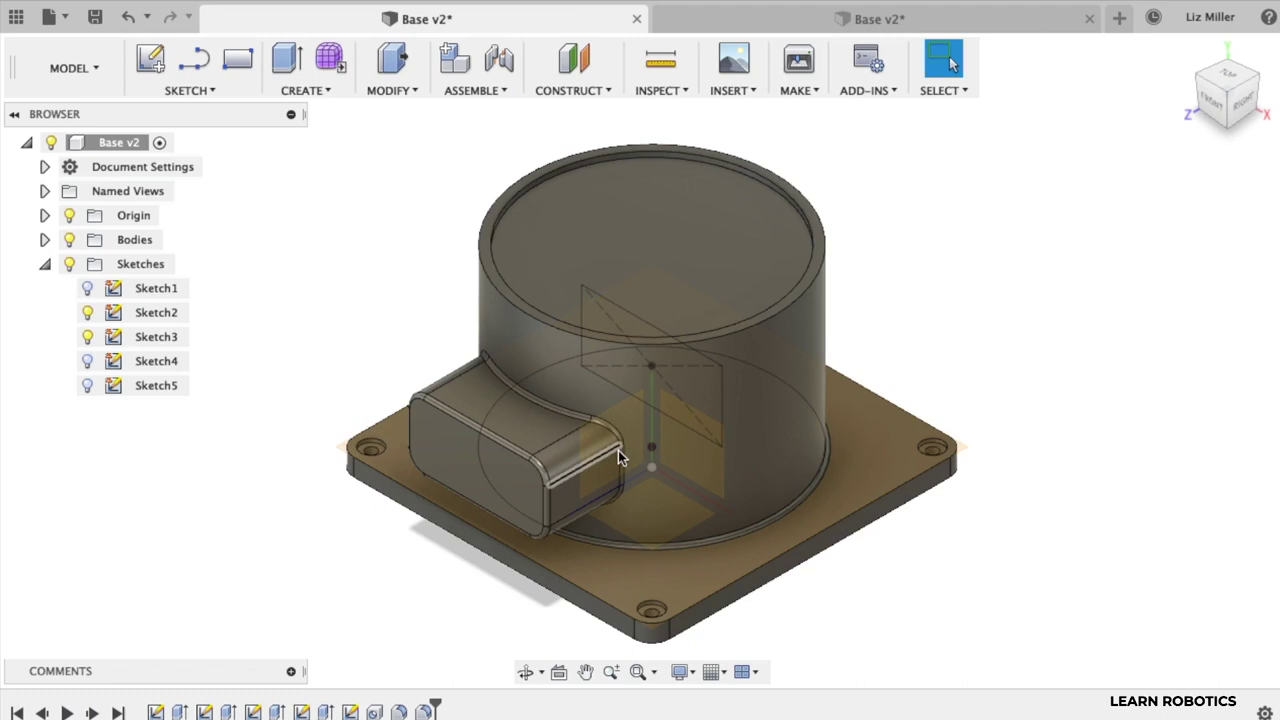
click(924, 16)
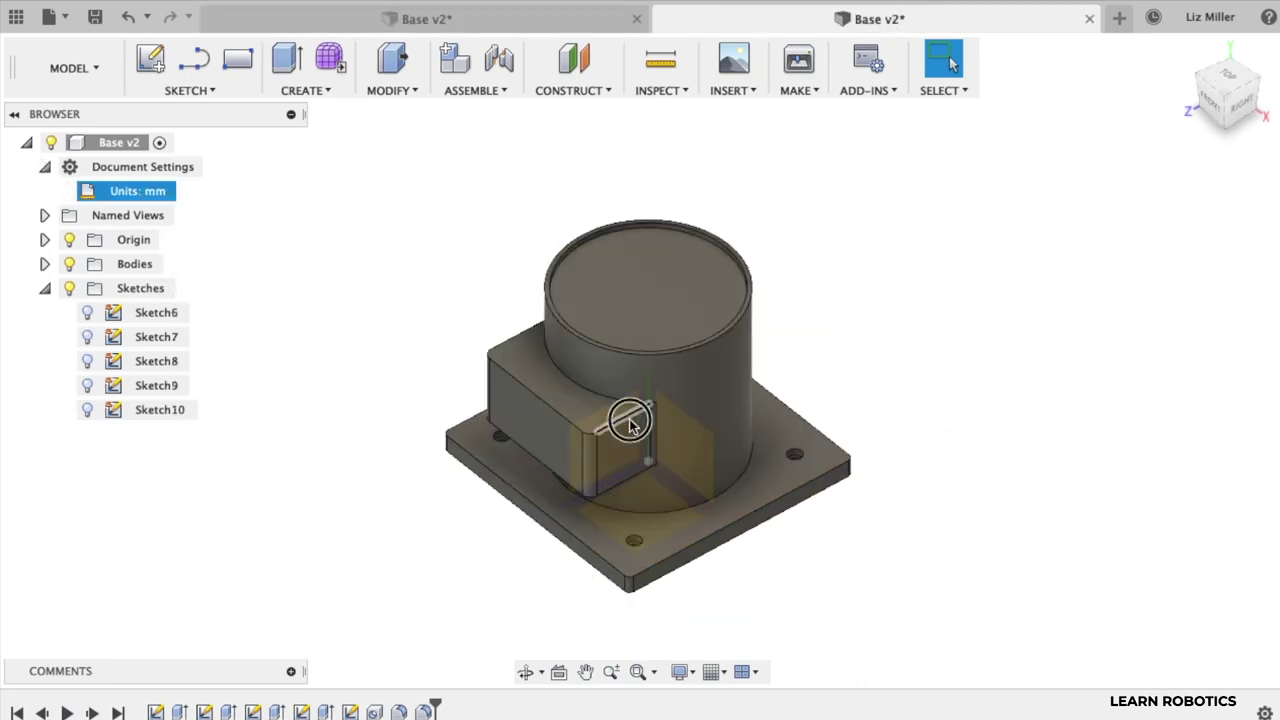
key(f)
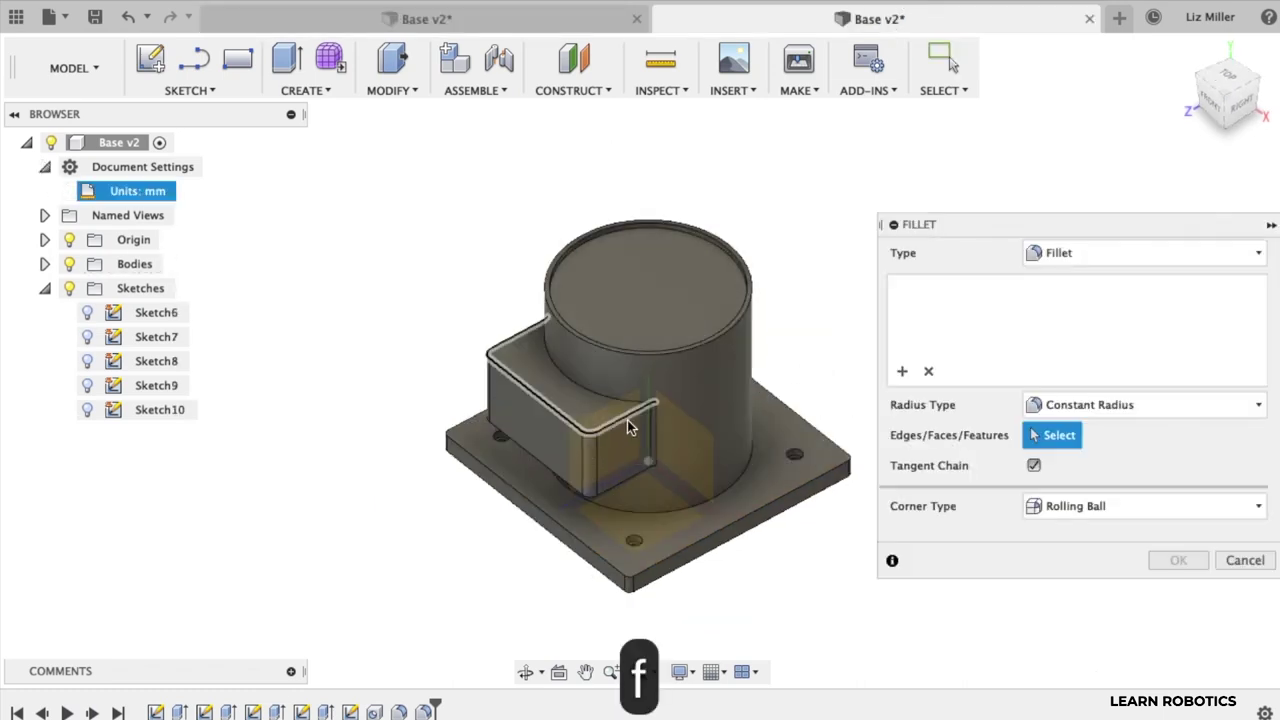
click(627, 427)
scroll(629, 420, up, 4)
text(5)
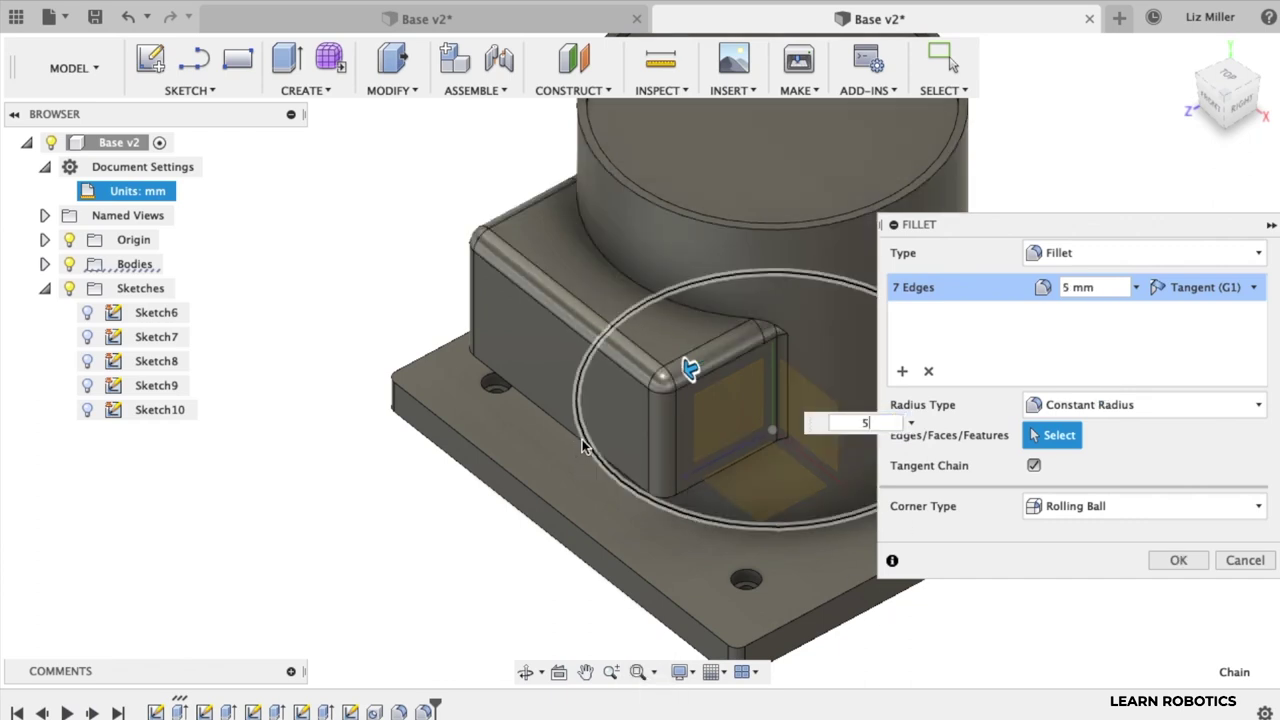
key(Return)
mouse_move(1228, 127)
mouse_down()
mouse_move(1210, 110)
mouse_move(1118, 100)
mouse_up()
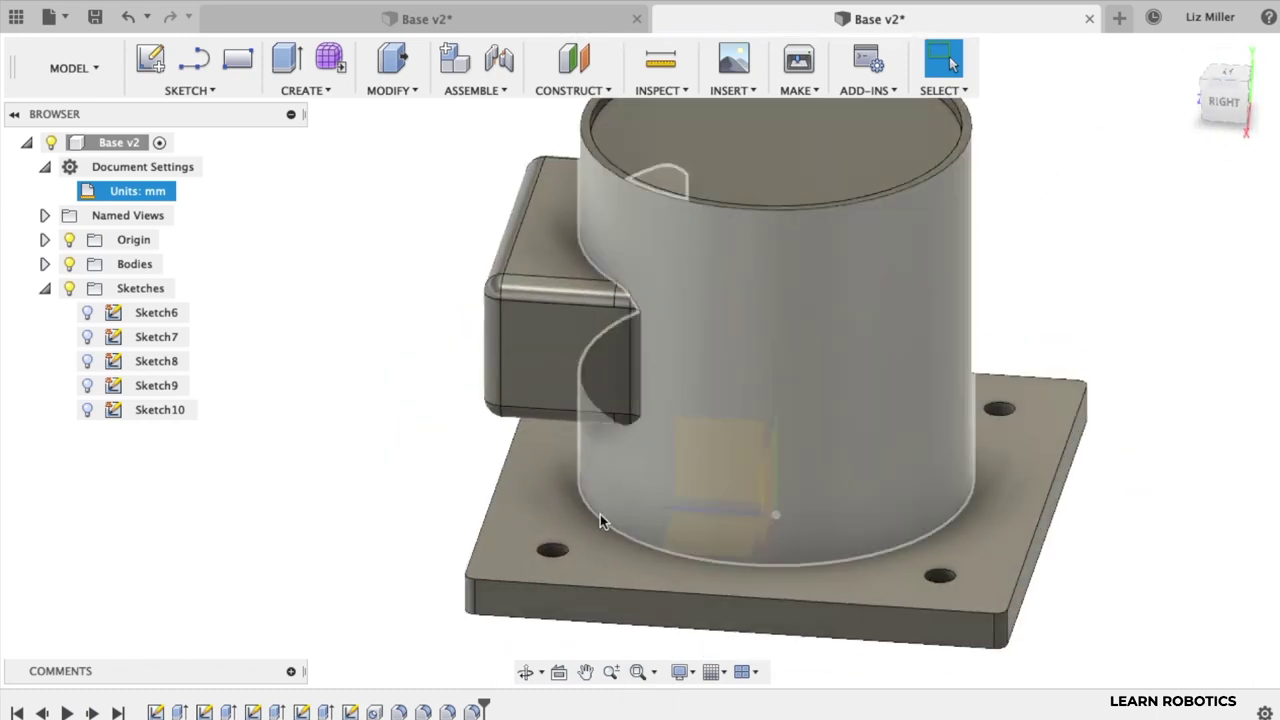
Add a 5 mm fillet to the cylinder's bottom circular edge where it meets the plate
key(f)
click(731, 563)
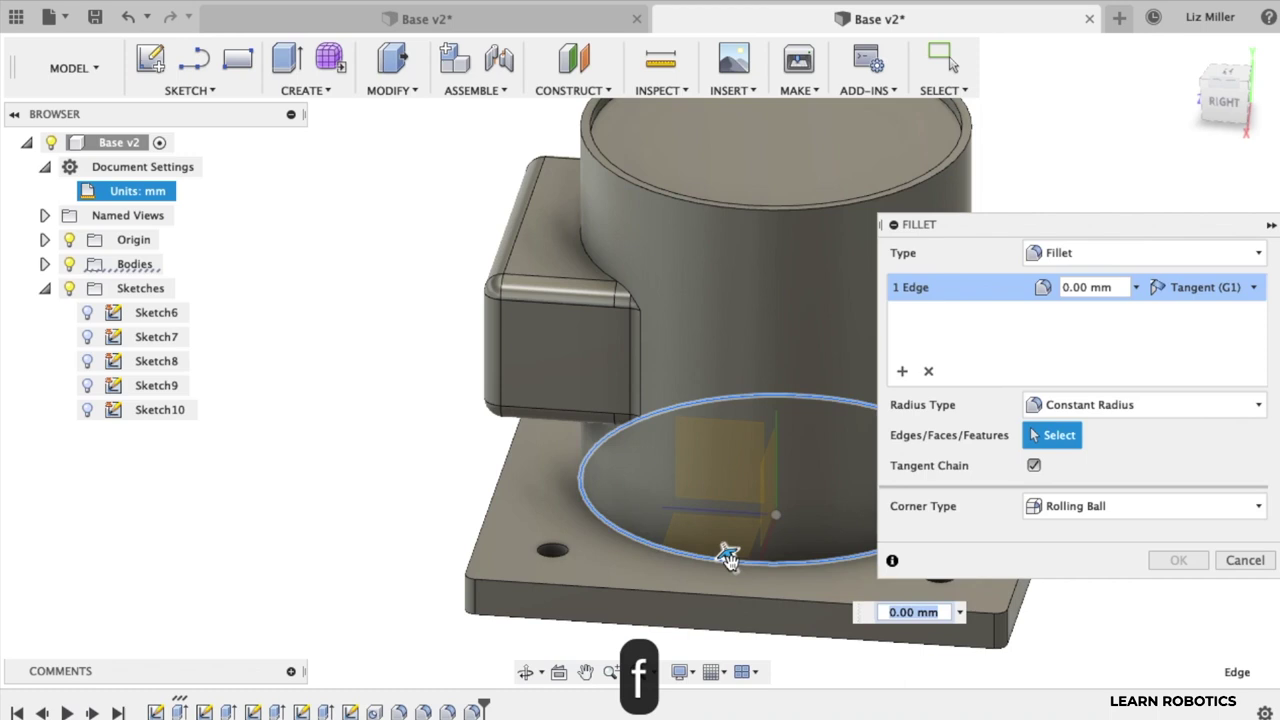
click(1066, 288)
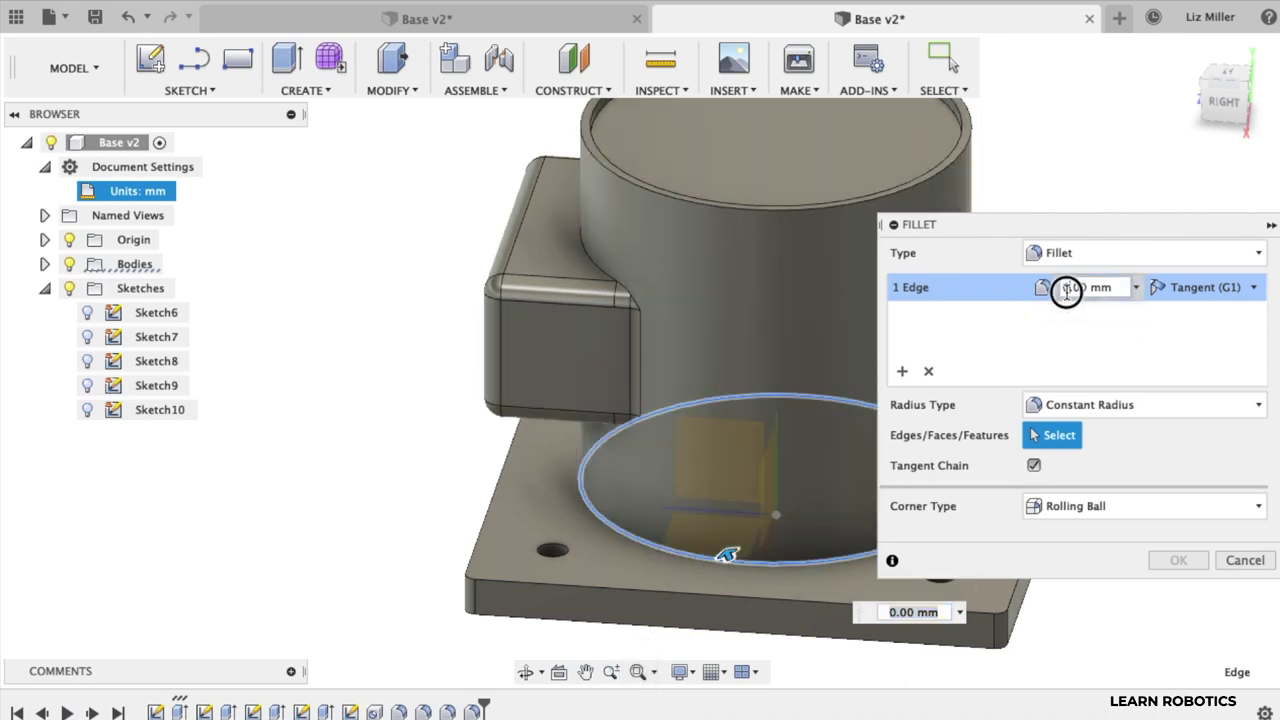
text(5)
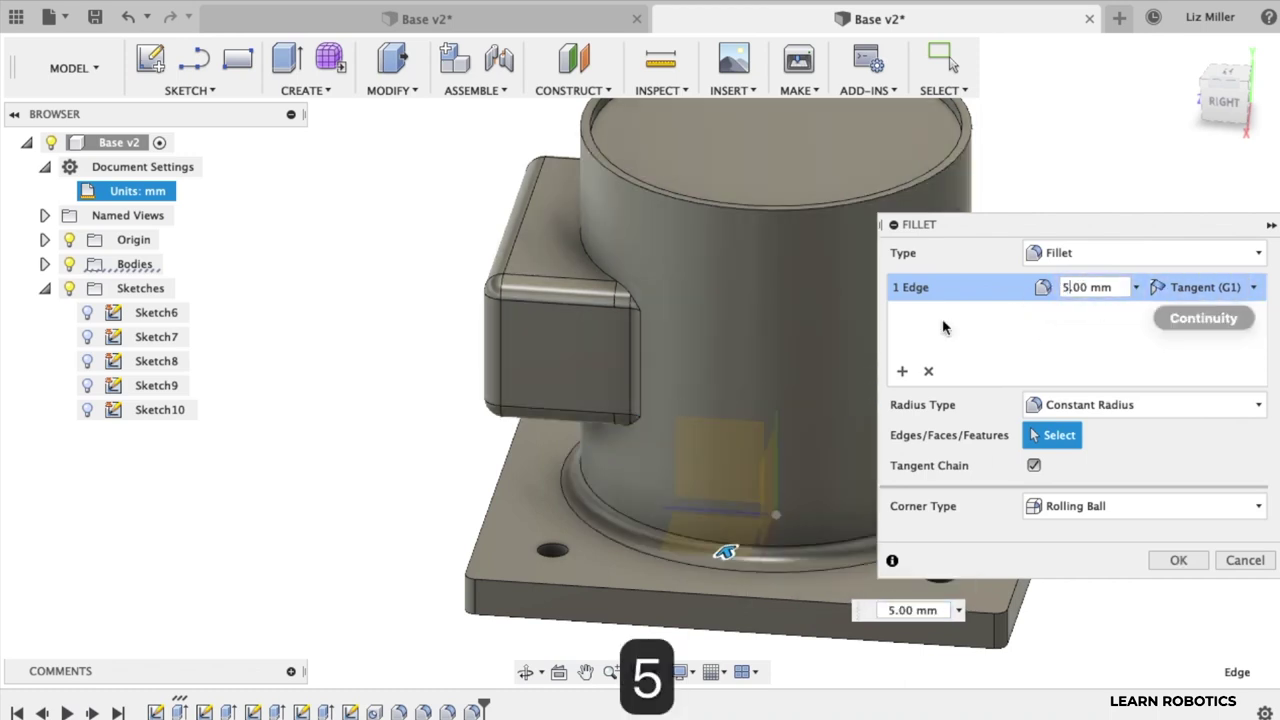
click(1179, 561)
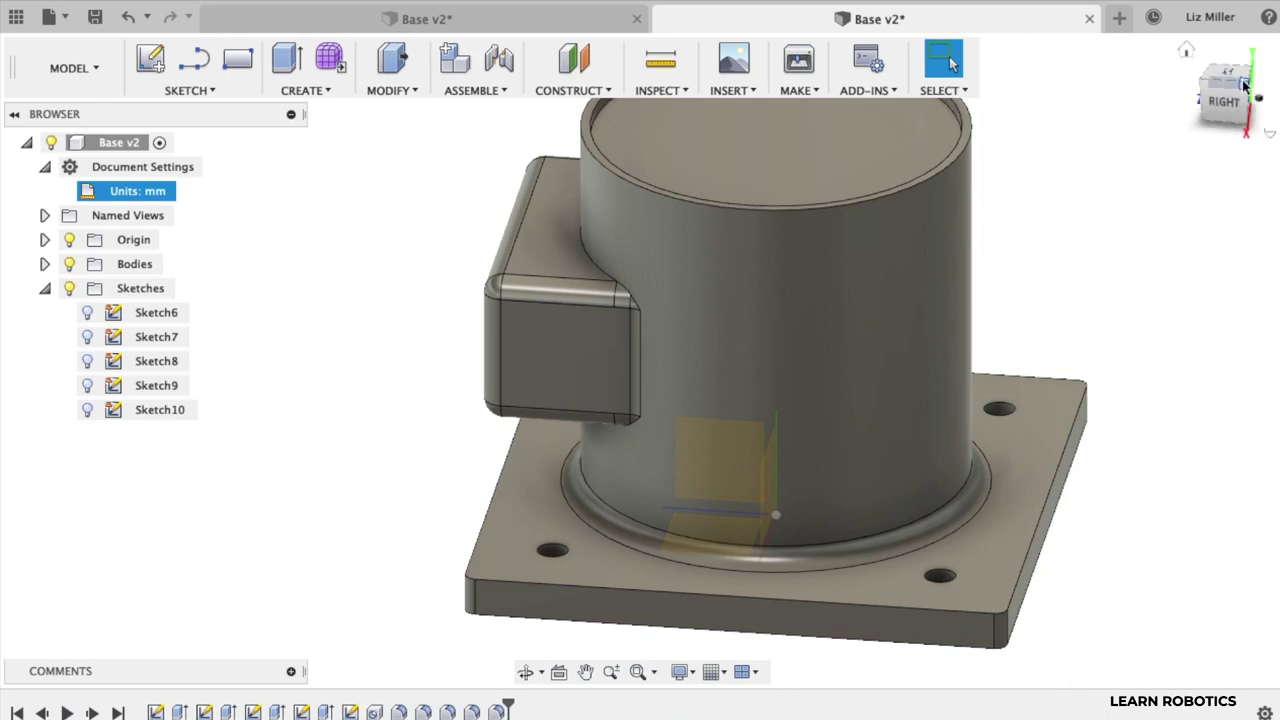
click(1206, 86)
drag(1206, 86, 849, 540)
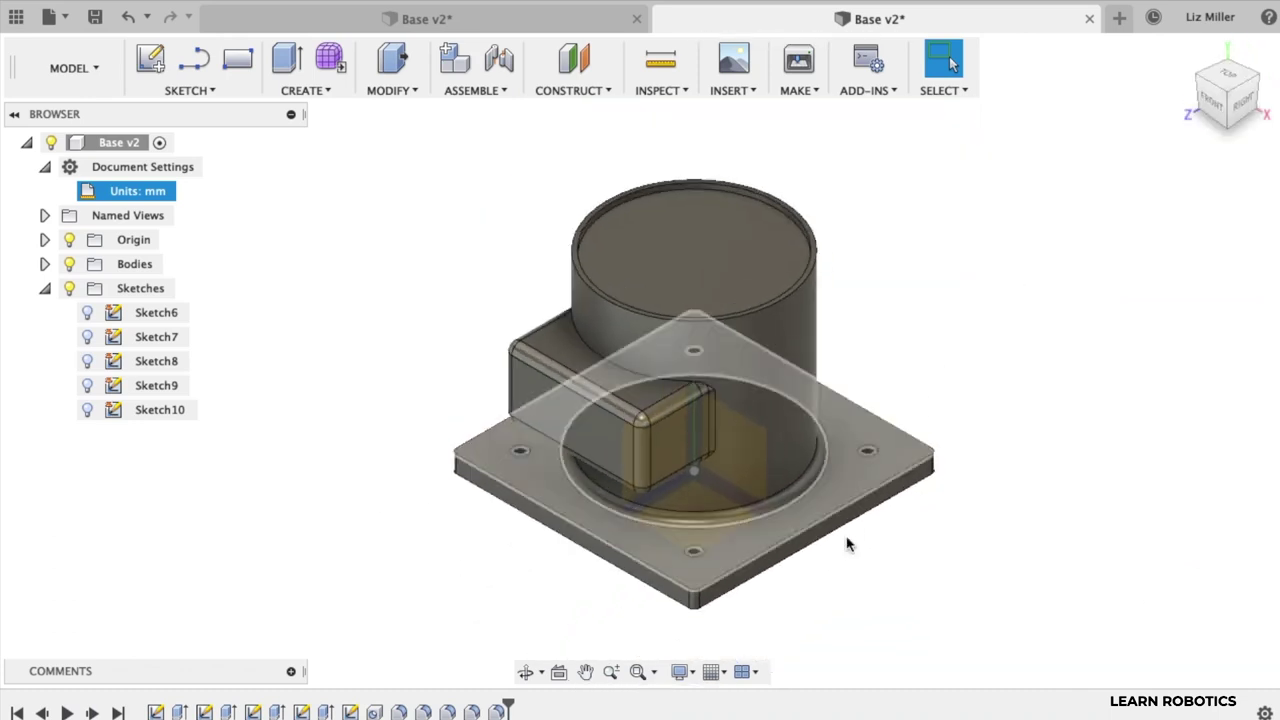
click(1228, 130)
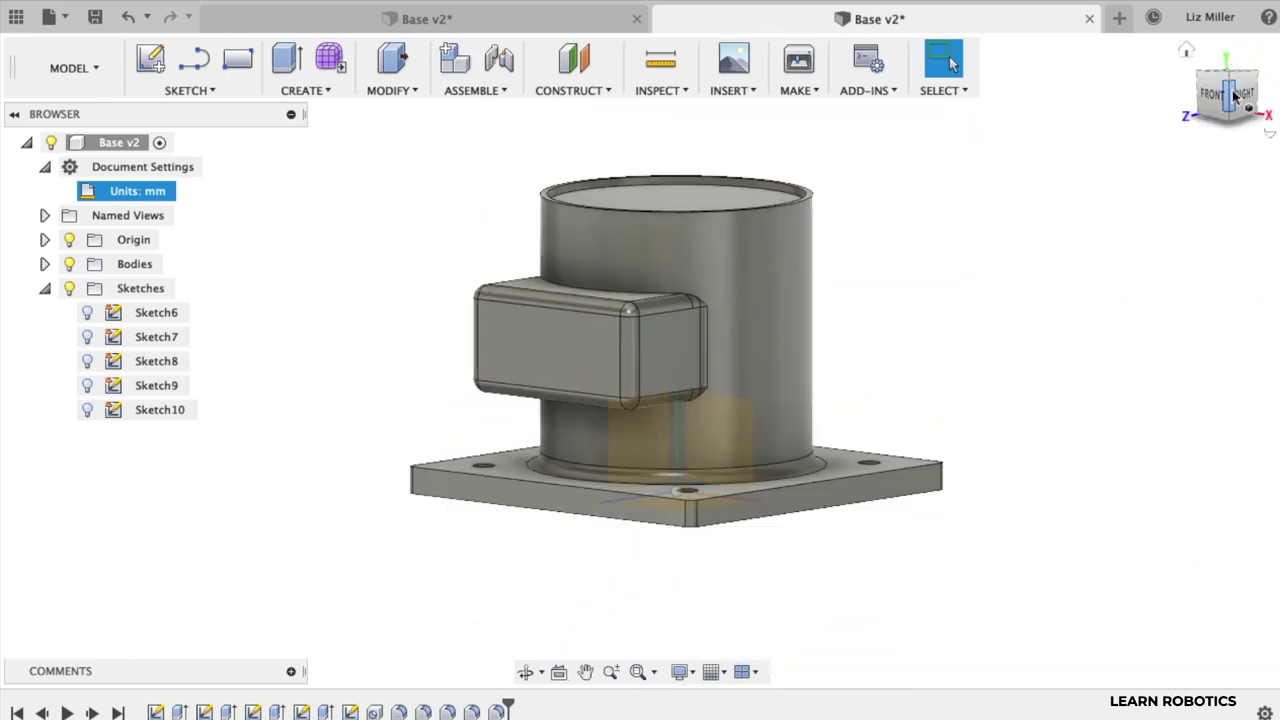
Save the finished robot arm base as version Base v3 without a description
key(super+s)
click(680, 365)
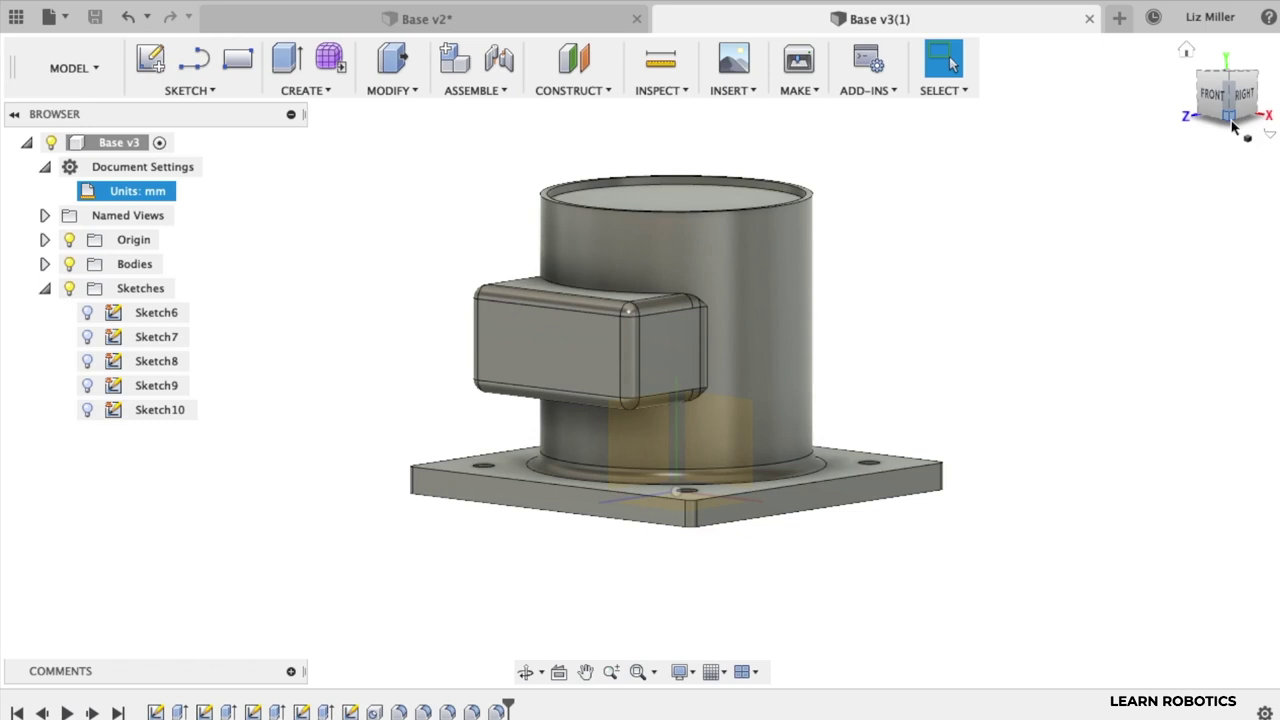
mouse_move(1233, 125)
mouse_down()
mouse_move(1137, 163)
mouse_move(1180, 160)
mouse_move(1197, 138)
mouse_up()
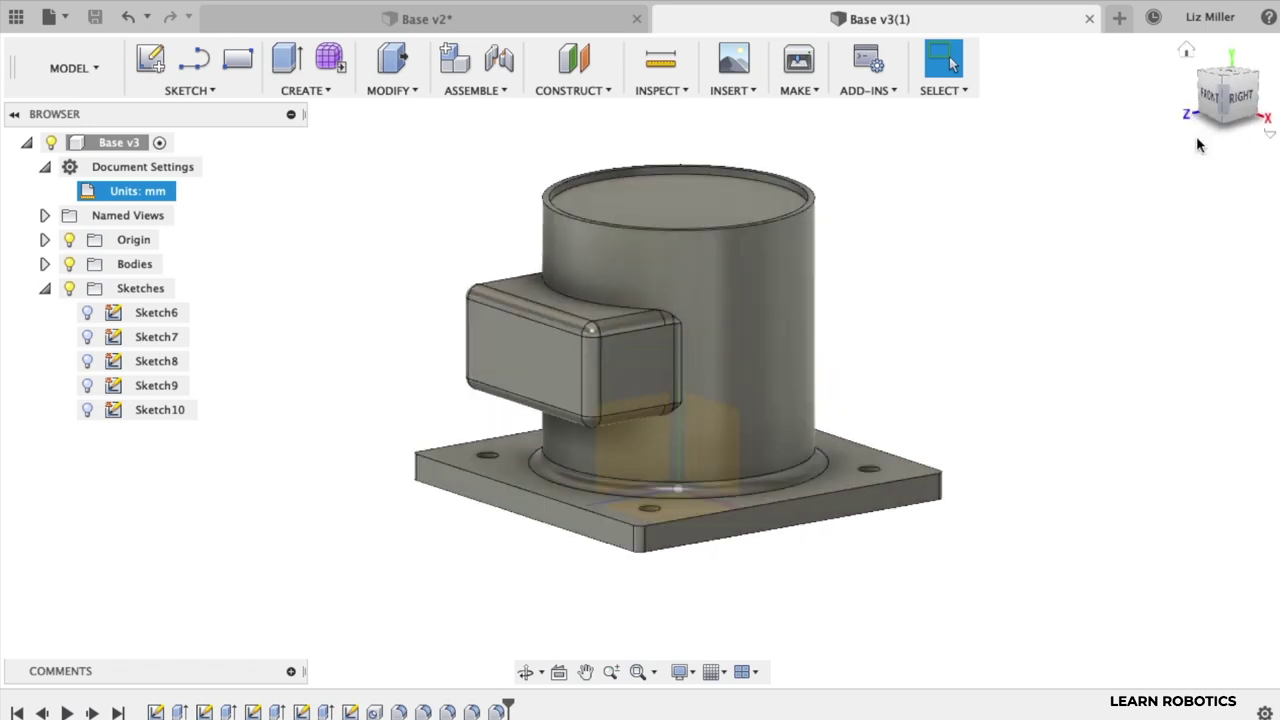